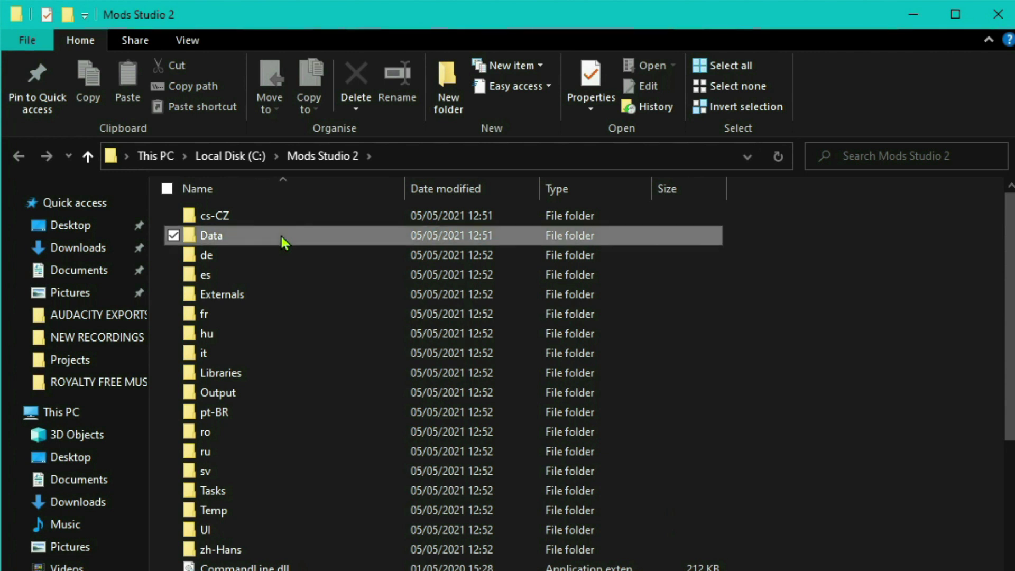
Browse Data > ModProjects > ETS2 > Templates > AiTrafficSkin in File Explorer
{"action": "double_click", "coordinate": [283, 240]}
{"action": "double_click", "coordinate": [283, 241]}
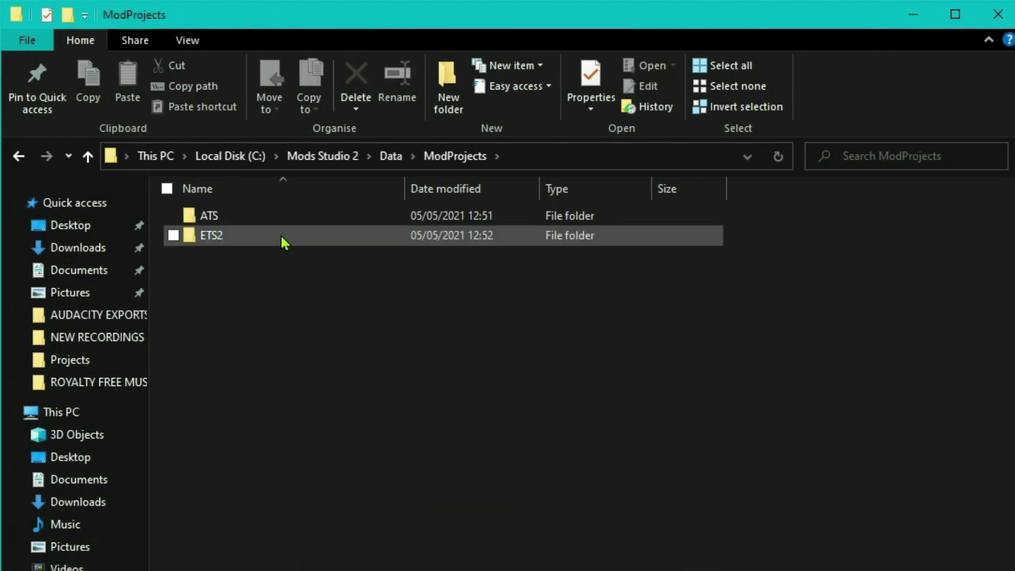
{"action": "double_click", "coordinate": [282, 240]}
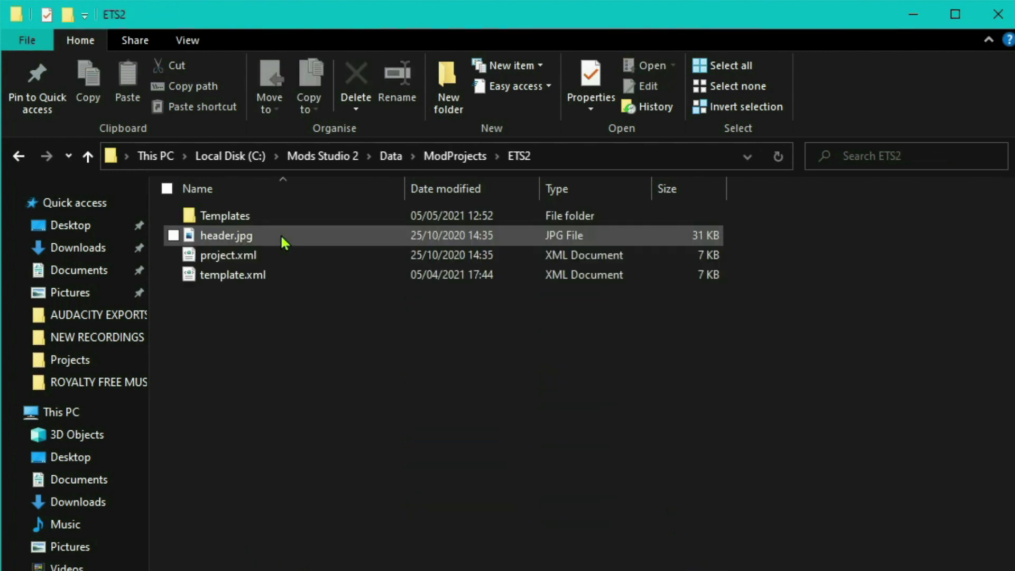
{"action": "double_click", "coordinate": [310, 214]}
{"action": "double_click", "coordinate": [310, 214]}
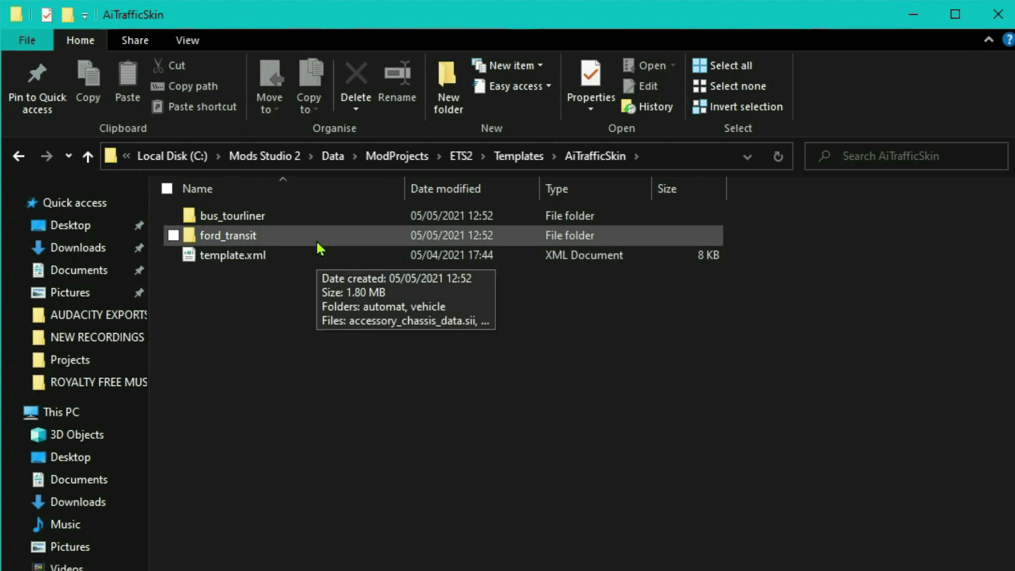
View the bus_tourliner preview image and its Bus Tourliner texture image
{"action": "double_click", "coordinate": [286, 215]}
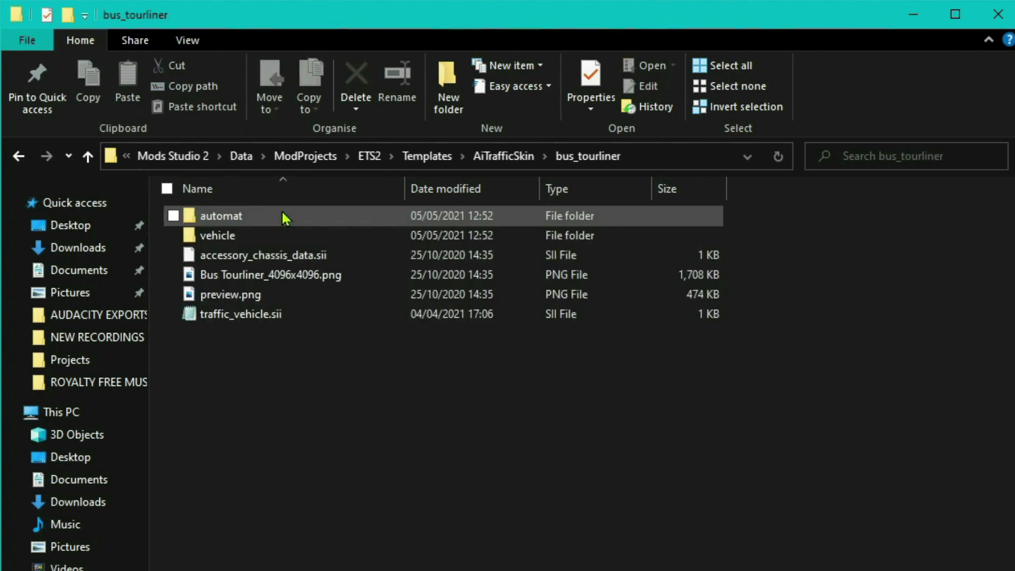
{"action": "double_click", "coordinate": [268, 295]}
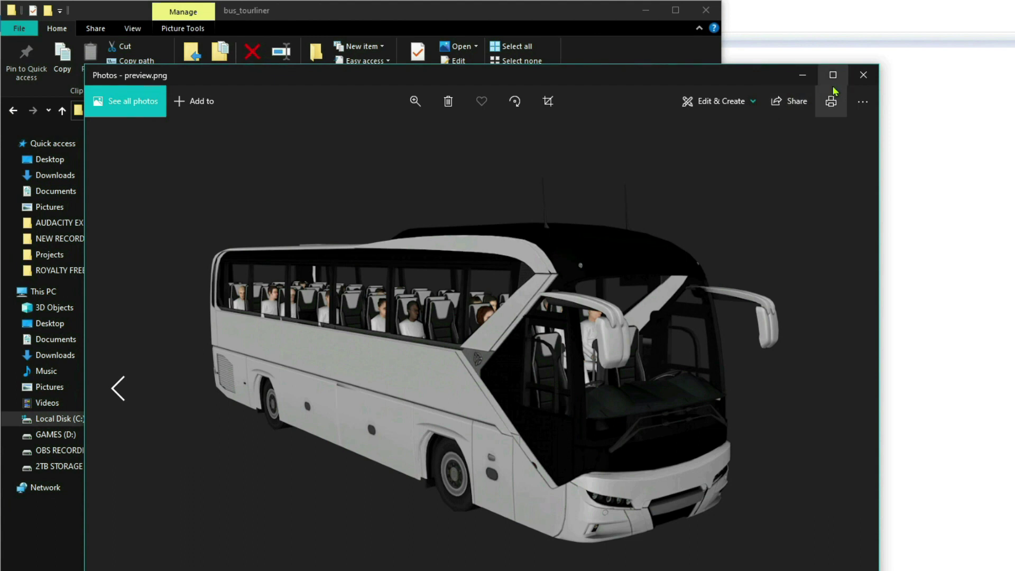
{"action": "left_click", "coordinate": [864, 77]}
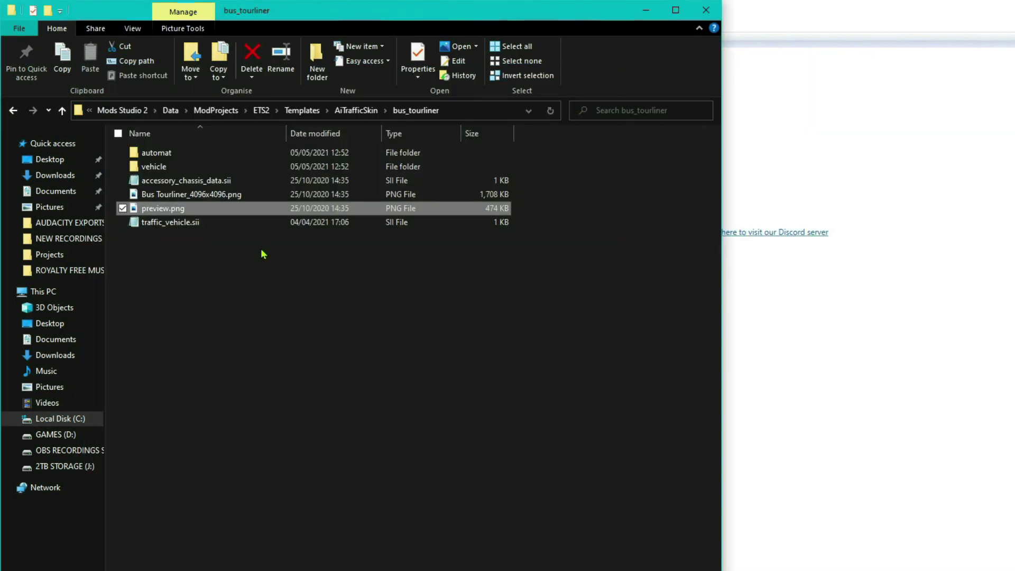
{"action": "double_click", "coordinate": [266, 194]}
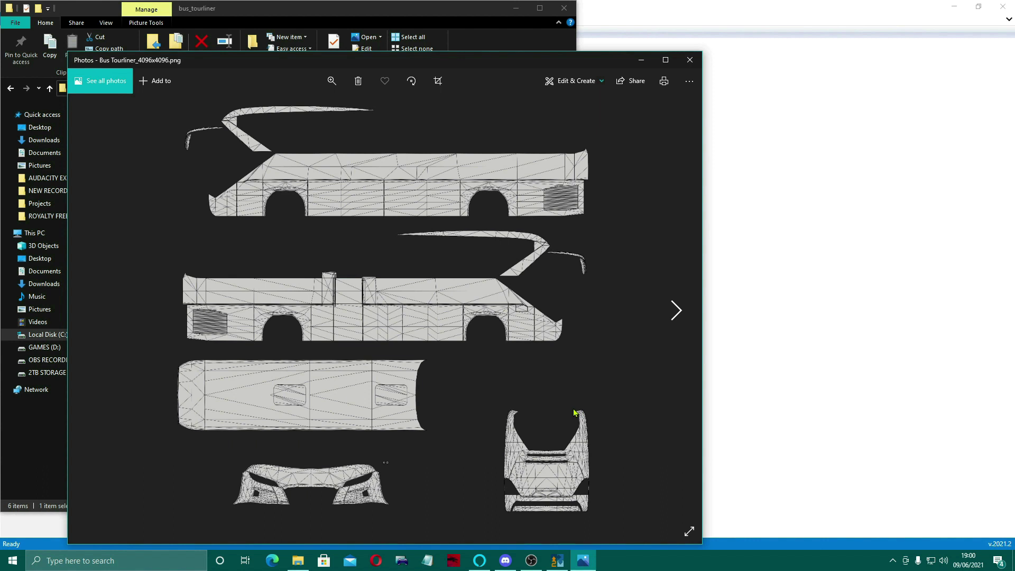
{"action": "key", "text": "alt+F4"}
Go back up and view the ford_transit template's texture image
{"action": "key", "text": "alt+Up"}
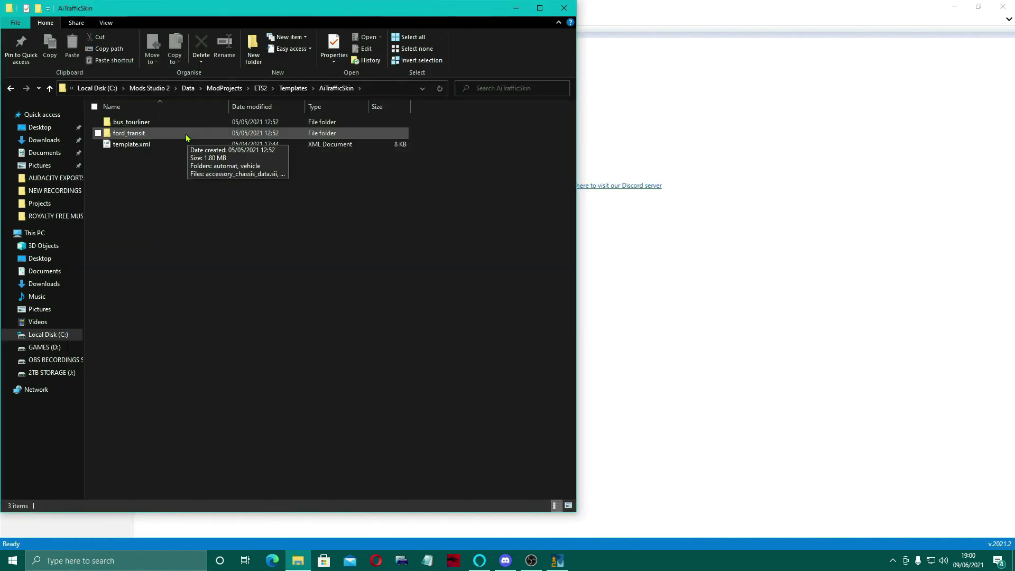
{"action": "double_click", "coordinate": [186, 134]}
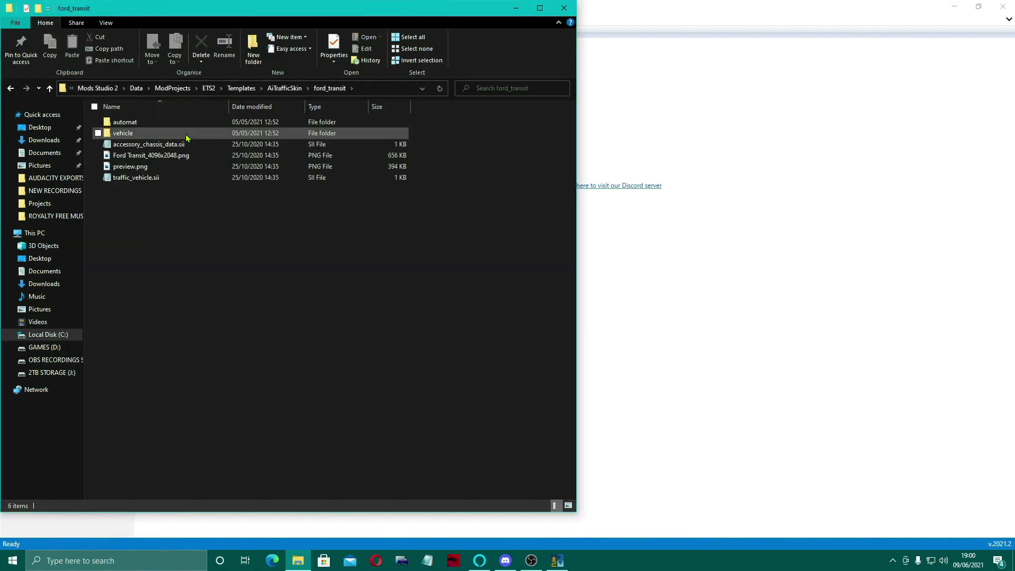
{"action": "double_click", "coordinate": [210, 155]}
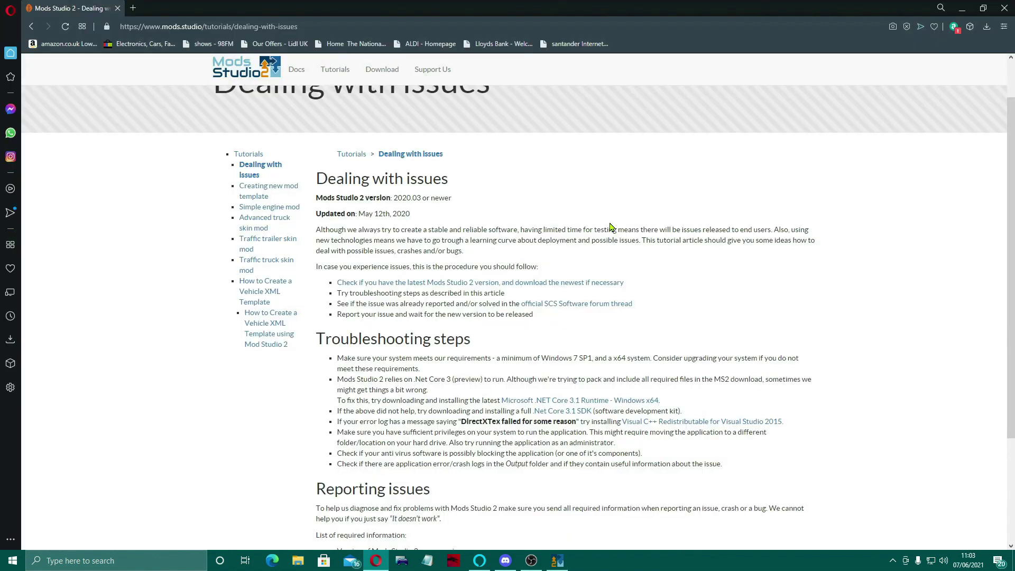
{"action": "scroll", "coordinate": [612, 227], "scroll_direction": "down", "scroll_amount": 3}
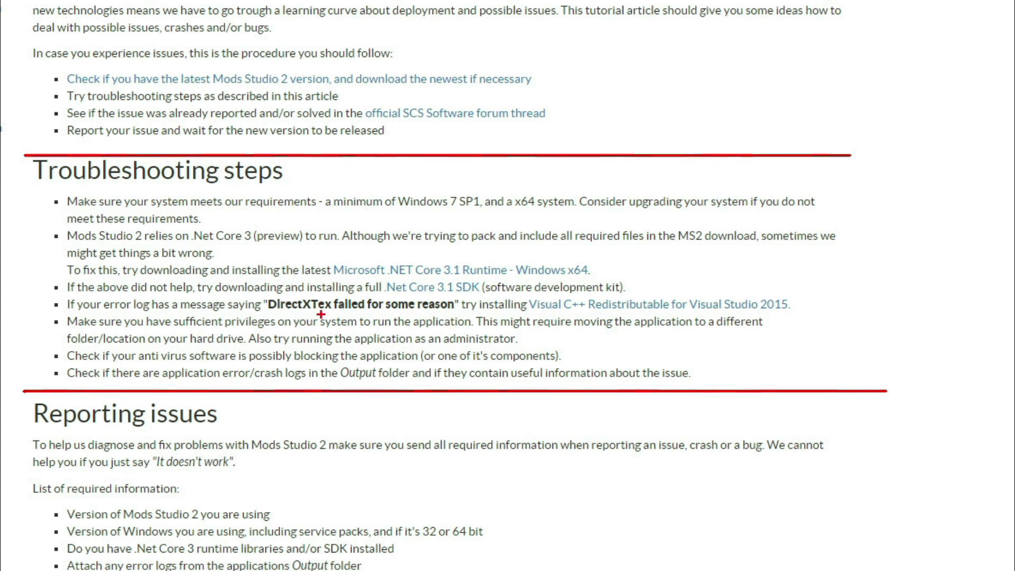
Mark the Troubleshooting steps section with the annotation pen
{"action": "mouse_move", "coordinate": [315, 314]}
{"action": "left_mouse_down"}
{"action": "mouse_move", "coordinate": [206, 360]}
{"action": "mouse_move", "coordinate": [78, 444]}
{"action": "left_mouse_up"}
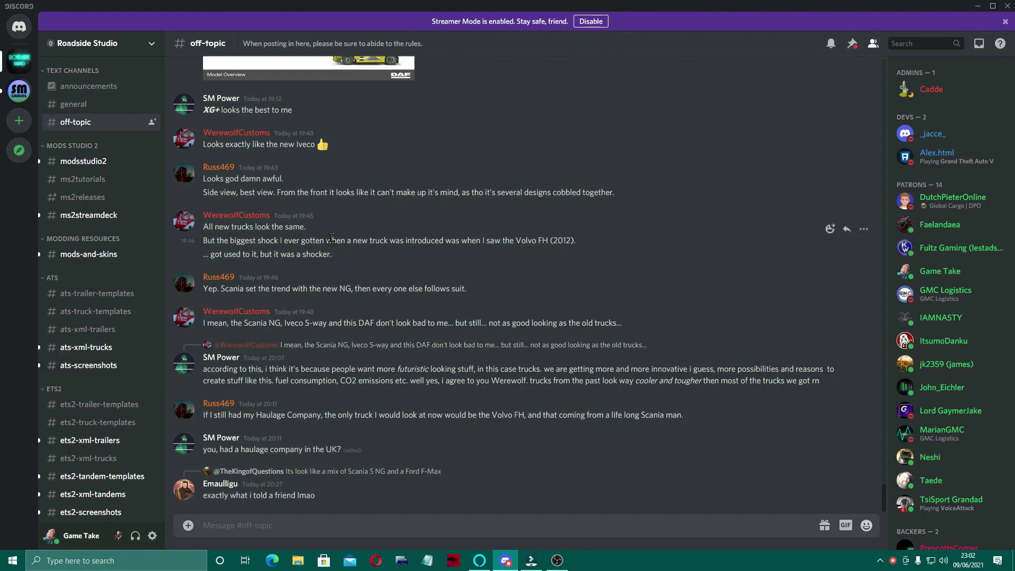
Switch to the #general channel and scroll back through earlier messages
{"action": "left_click", "coordinate": [87, 106]}
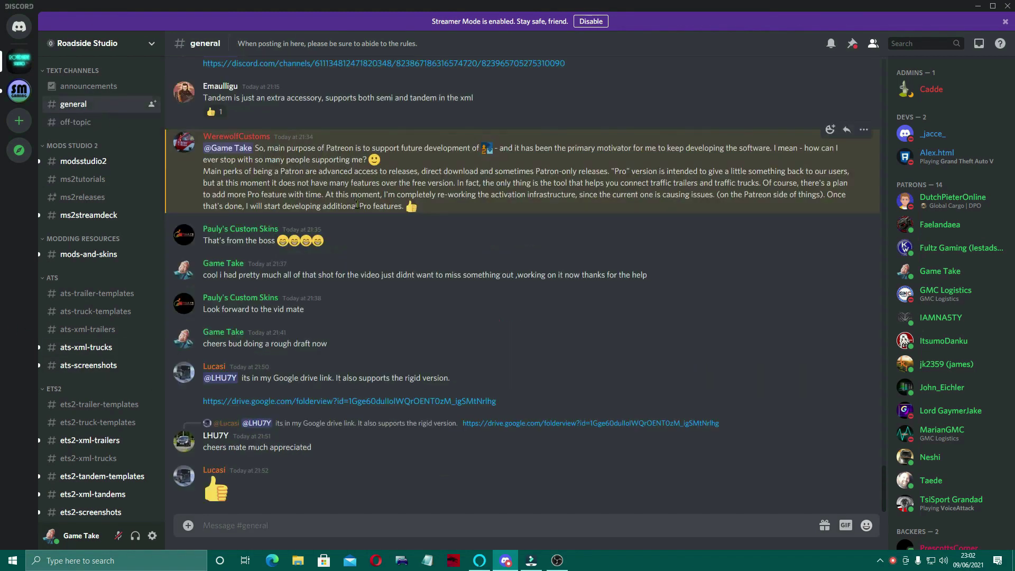
{"action": "scroll", "coordinate": [420, 235], "scroll_direction": "up", "scroll_amount": 15}
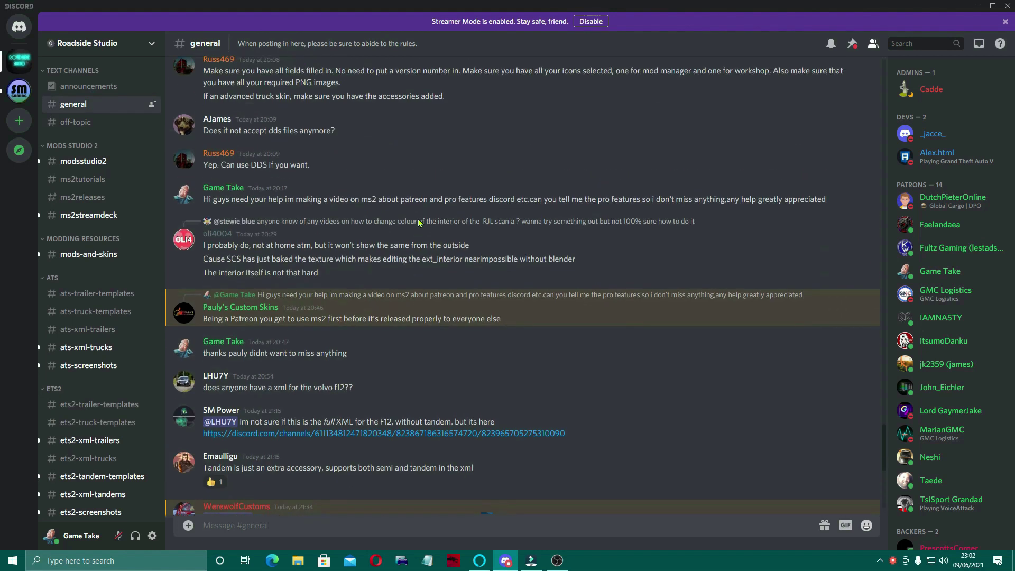
{"action": "scroll", "coordinate": [422, 224], "scroll_direction": "up", "scroll_amount": 3}
{"action": "scroll", "coordinate": [444, 223], "scroll_direction": "up", "scroll_amount": 3}
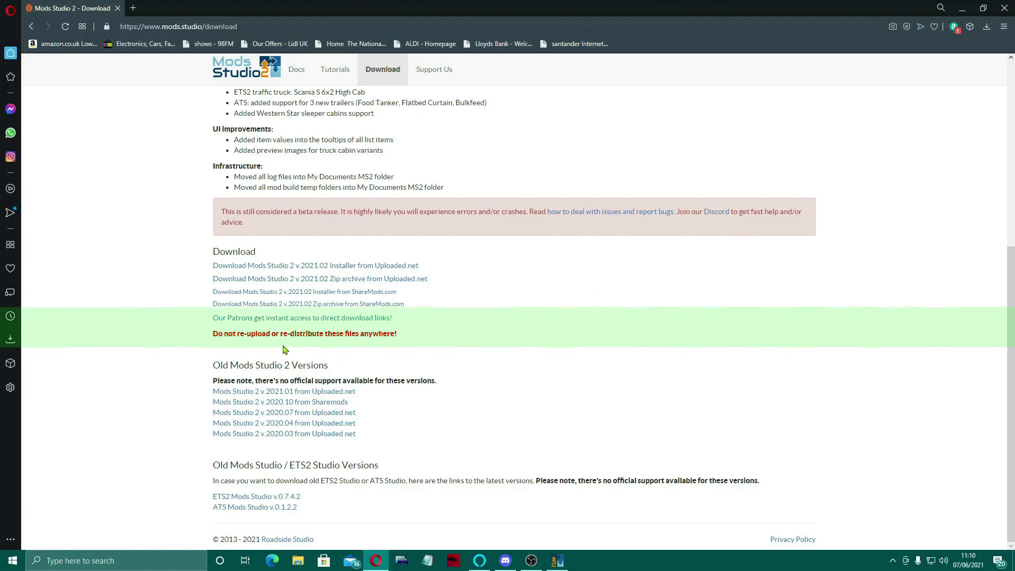
Follow the patrons' direct-download link to Patreon and annotate the creator avatar with 'tdiscord name'
{"action": "left_click", "coordinate": [302, 319]}
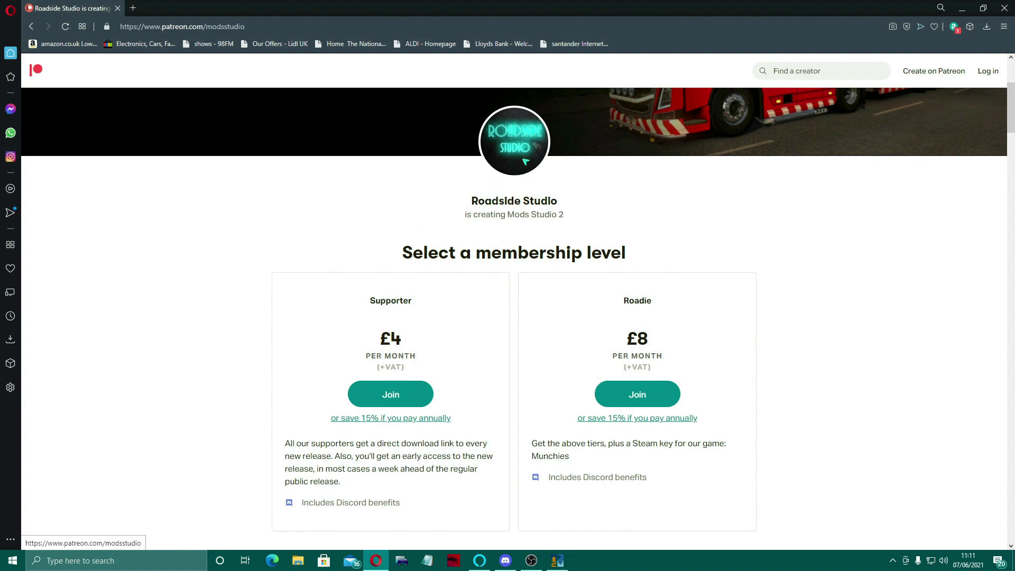
{"action": "left_click_drag", "start_coordinate": [526, 161], "coordinate": [672, 231]}
{"action": "type", "text": "td"}
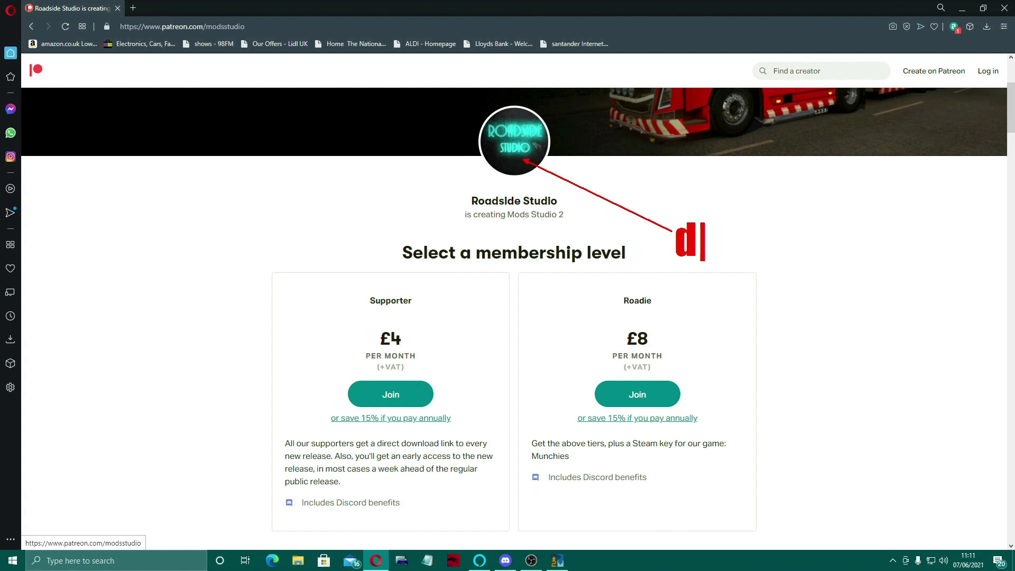
{"action": "type", "text": "iscord name"}
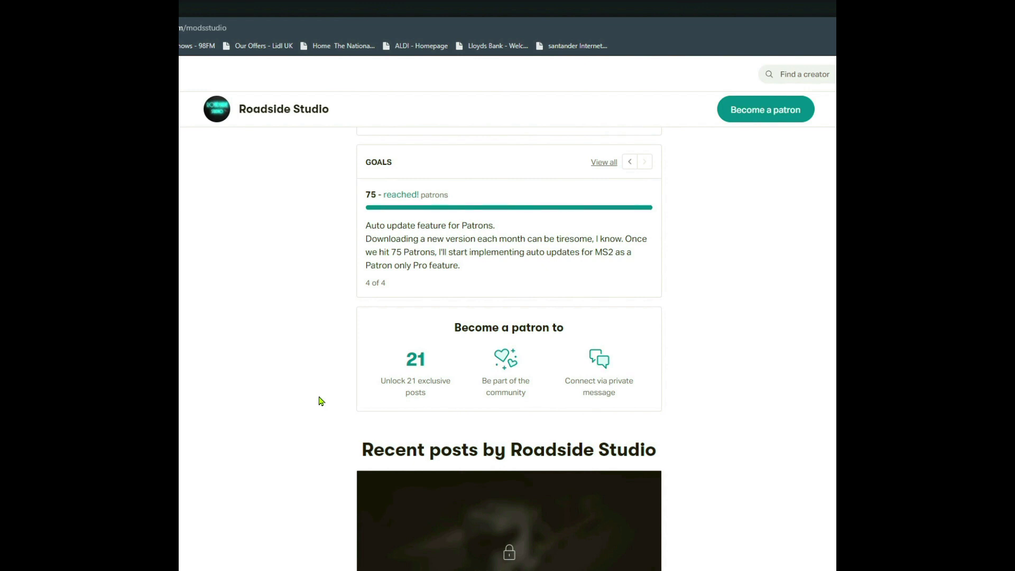
Dismiss the cookie notice and join the £4 Supporter tier
{"action": "scroll", "coordinate": [321, 401], "scroll_direction": "down", "scroll_amount": 1}
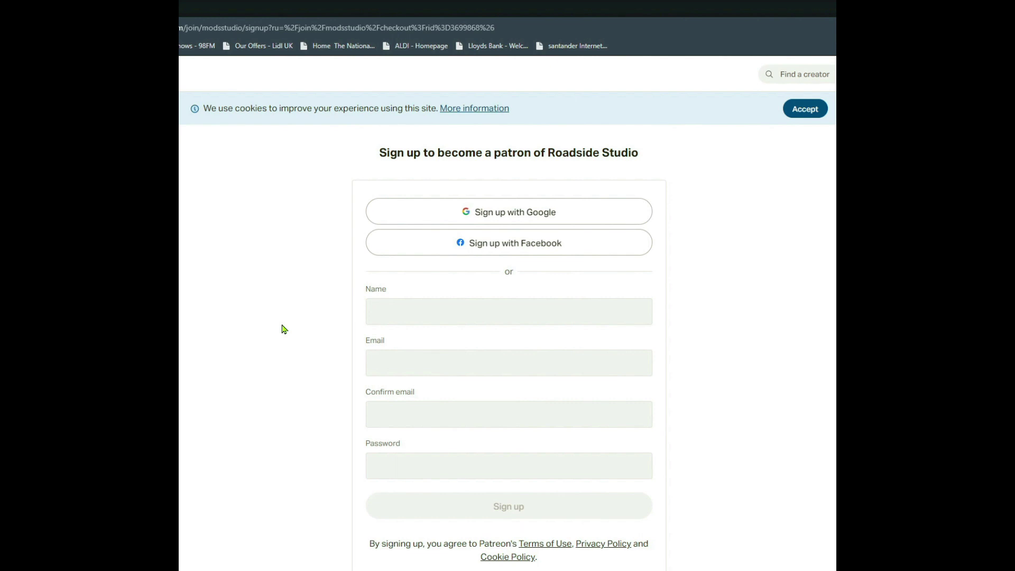
{"action": "left_click", "coordinate": [809, 110]}
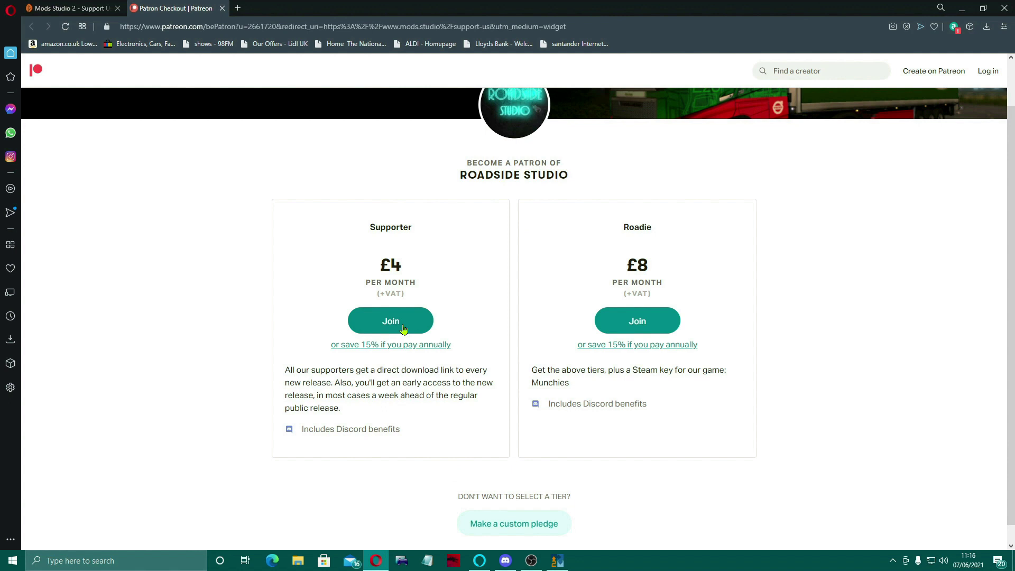
{"action": "left_click", "coordinate": [402, 327]}
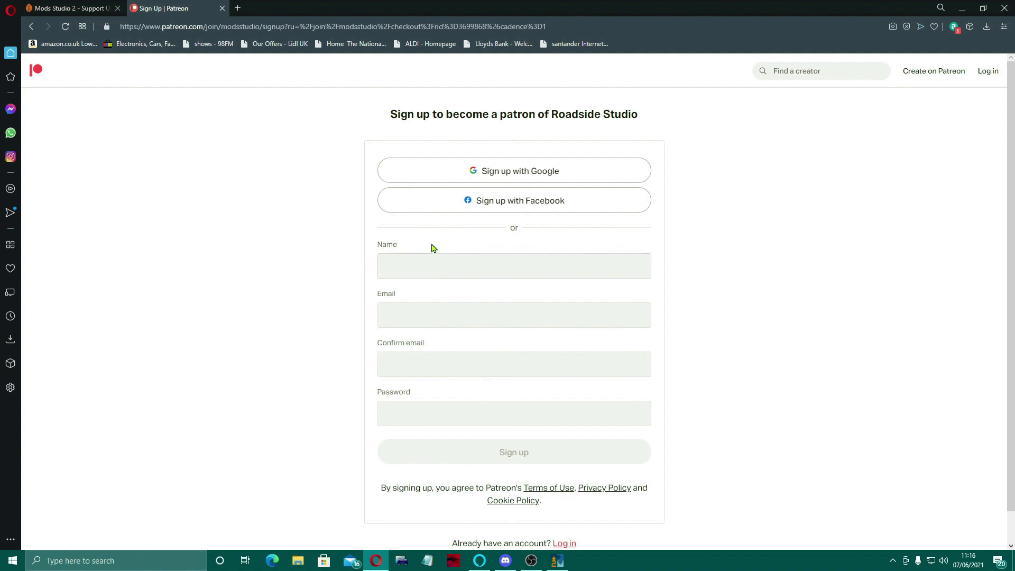
Sign up with a Google account, entering the account password to continue
{"action": "left_click", "coordinate": [527, 177]}
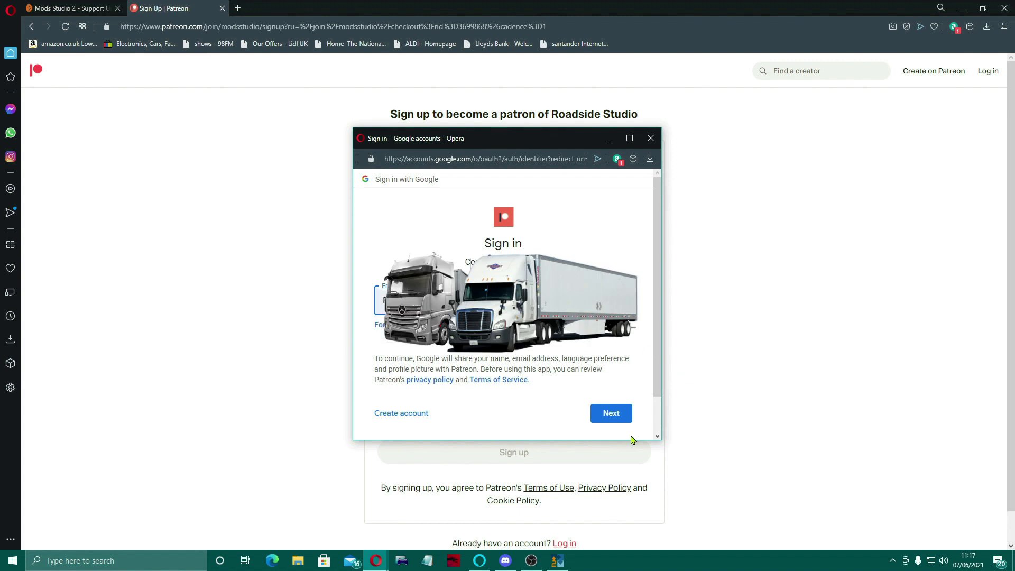
{"action": "left_click", "coordinate": [612, 417]}
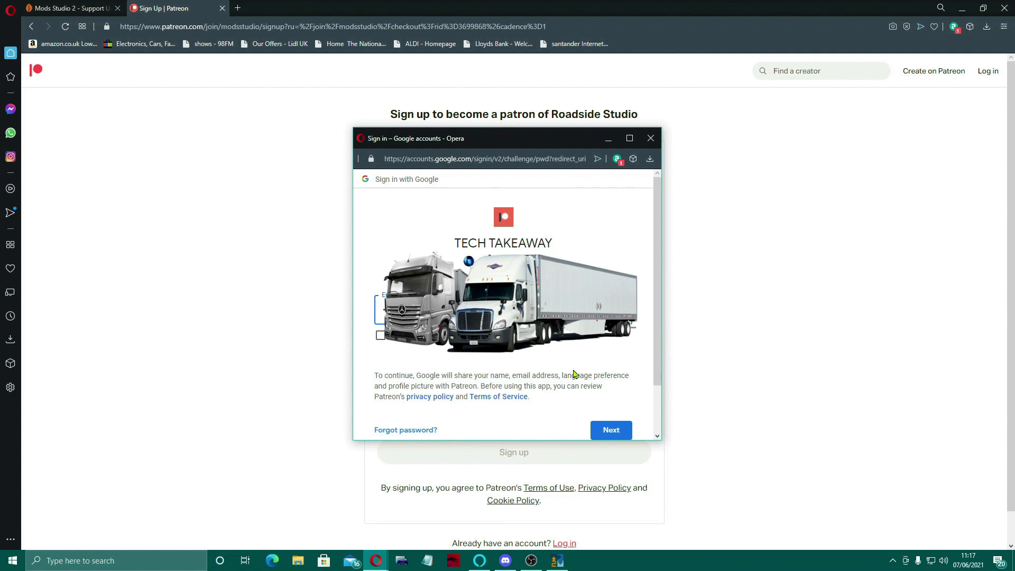
{"action": "left_click", "coordinate": [381, 337]}
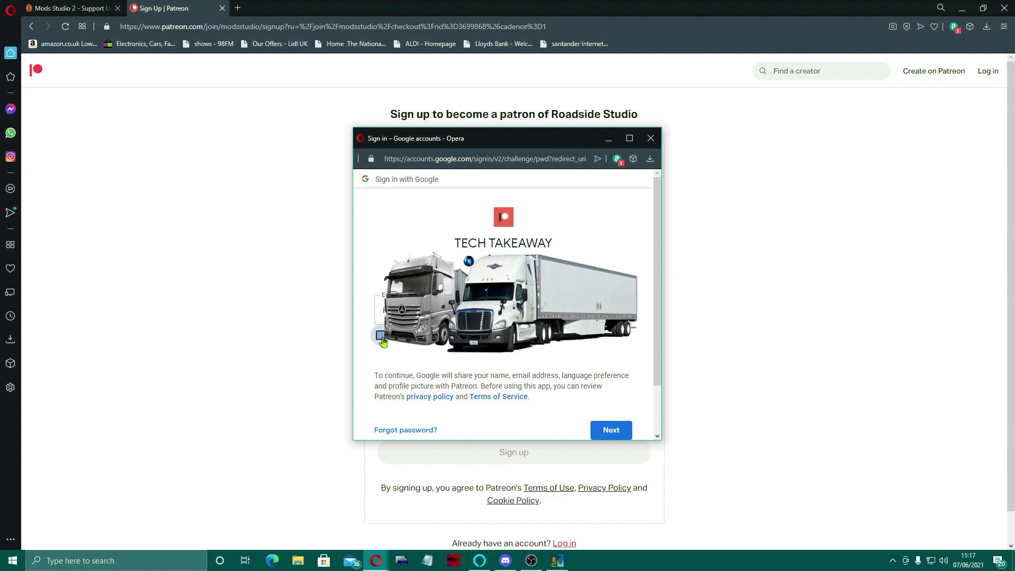
{"action": "left_click", "coordinate": [612, 433]}
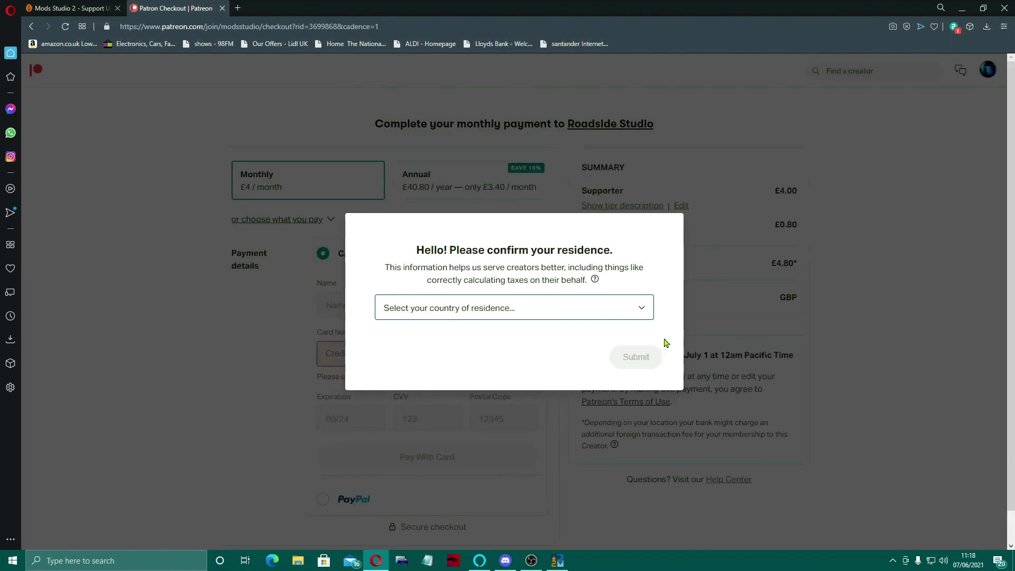
Set the country of residence to United Kingdom and the province to Kent, then submit
{"action": "left_click", "coordinate": [575, 310]}
{"action": "scroll", "coordinate": [532, 459], "scroll_direction": "down", "scroll_amount": 10}
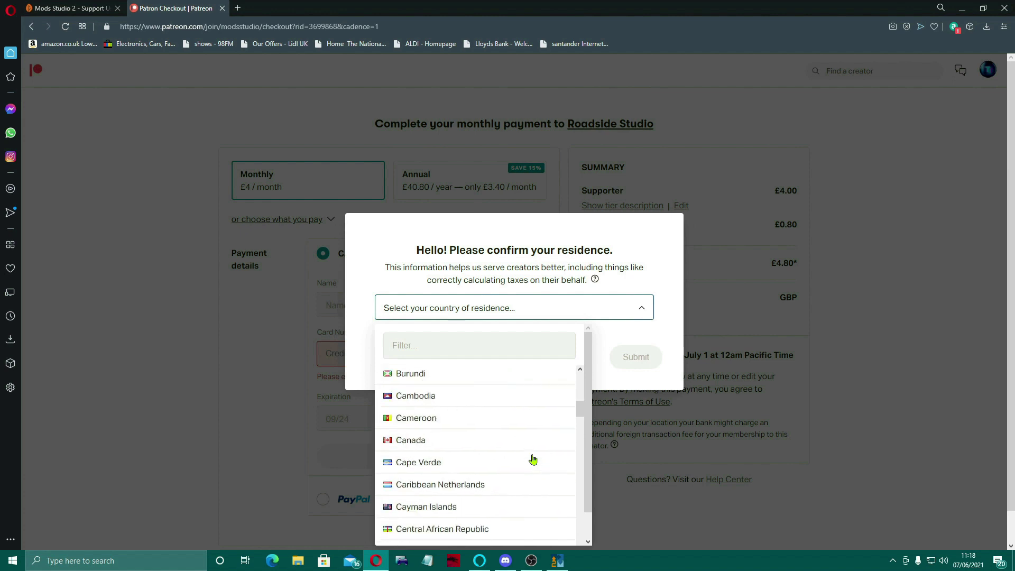
{"action": "scroll", "coordinate": [532, 459], "scroll_direction": "down", "scroll_amount": 20}
{"action": "scroll", "coordinate": [553, 471], "scroll_direction": "up", "scroll_amount": 2}
{"action": "left_click", "coordinate": [478, 482]}
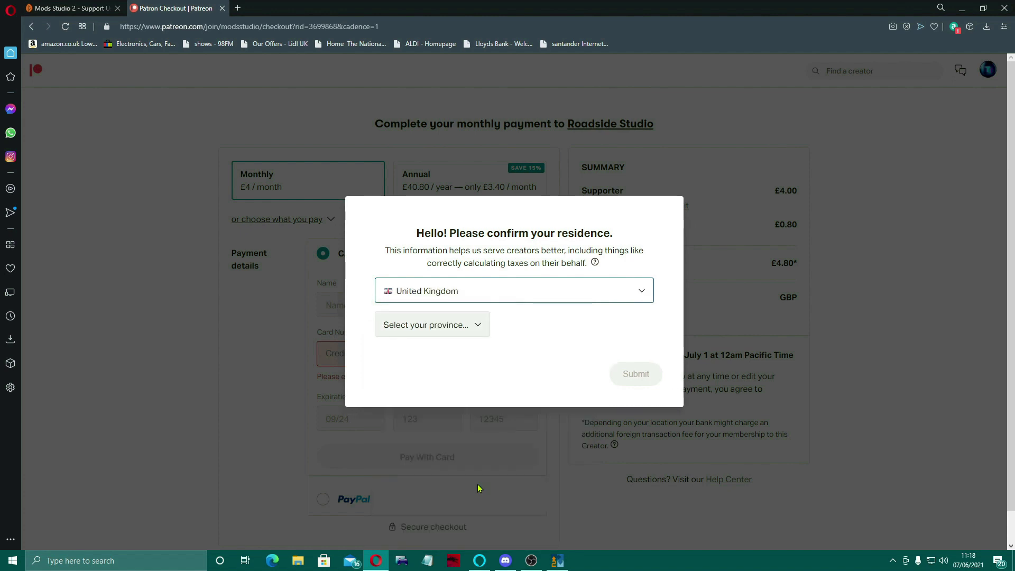
{"action": "left_click", "coordinate": [480, 330]}
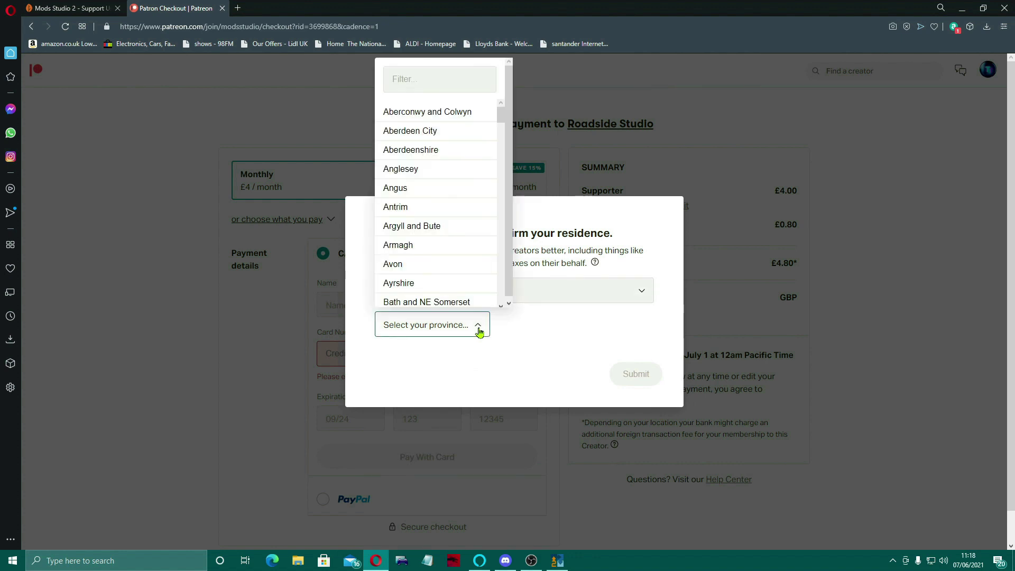
{"action": "left_click_drag", "start_coordinate": [499, 122], "coordinate": [499, 203]}
{"action": "left_click", "coordinate": [446, 210]}
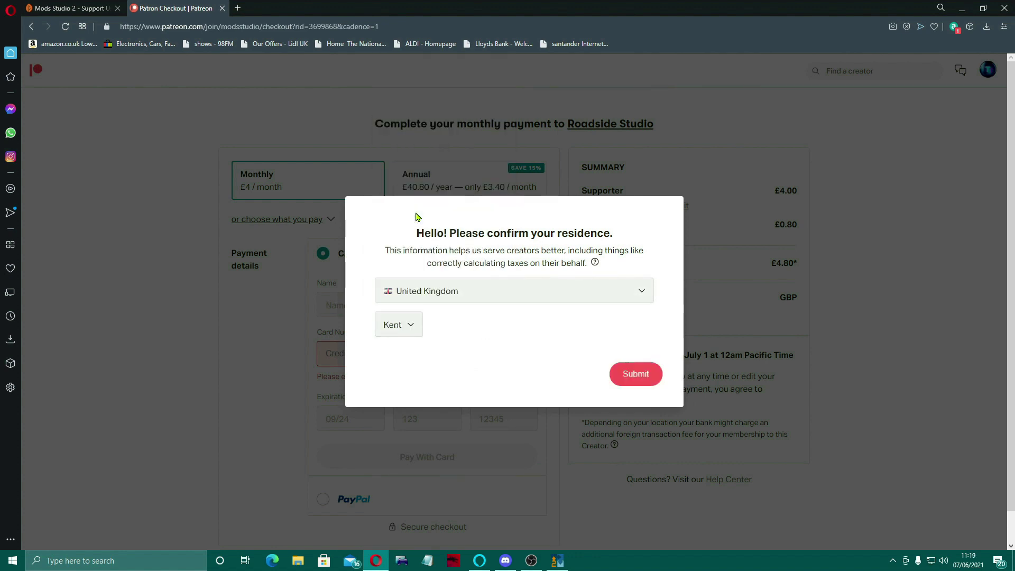
{"action": "left_click", "coordinate": [637, 375]}
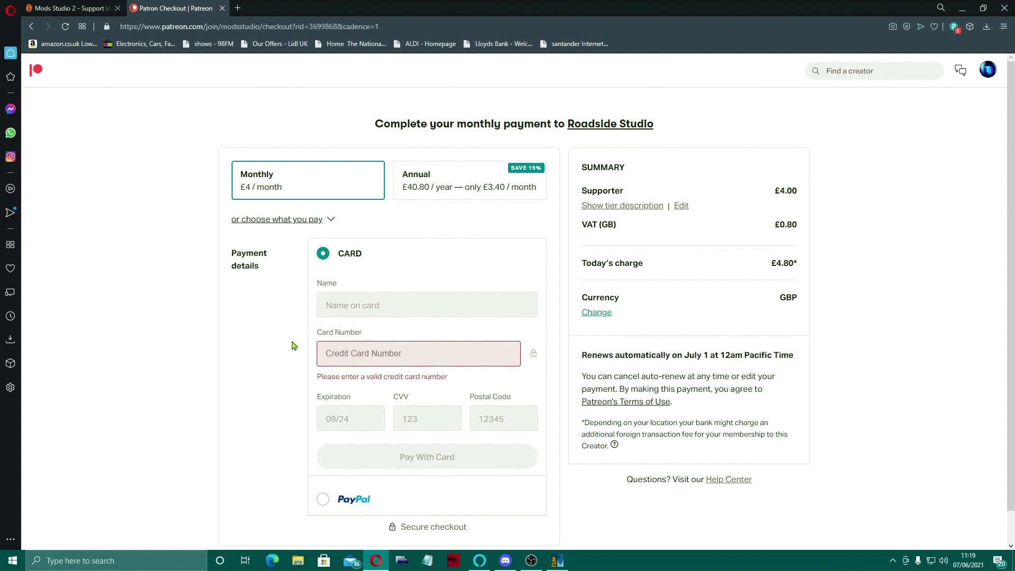
Choose PayPal as the payment method and accept PayPal's cookie notice
{"action": "left_click", "coordinate": [322, 500]}
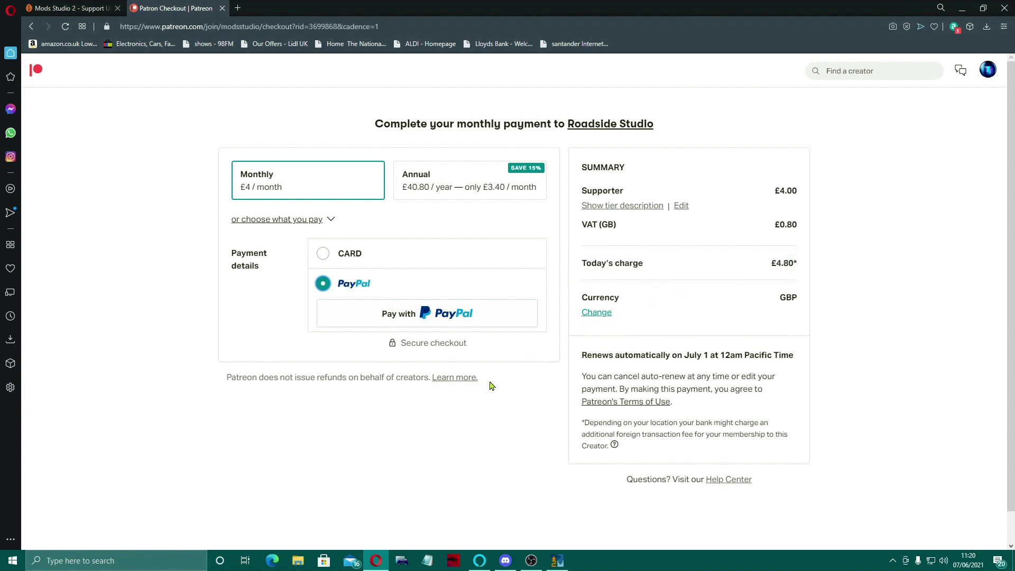
{"action": "left_click", "coordinate": [422, 324]}
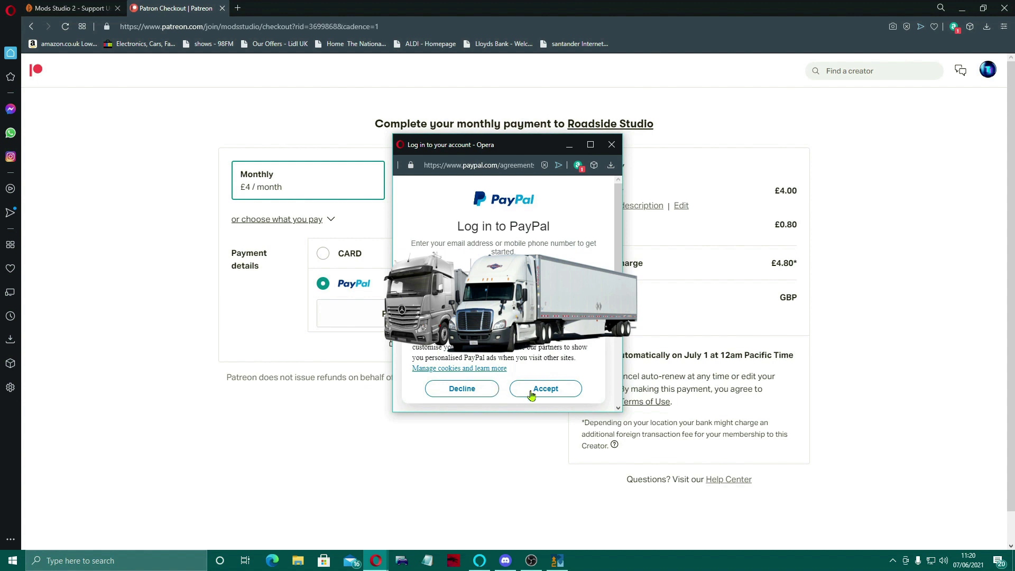
{"action": "left_click", "coordinate": [533, 390]}
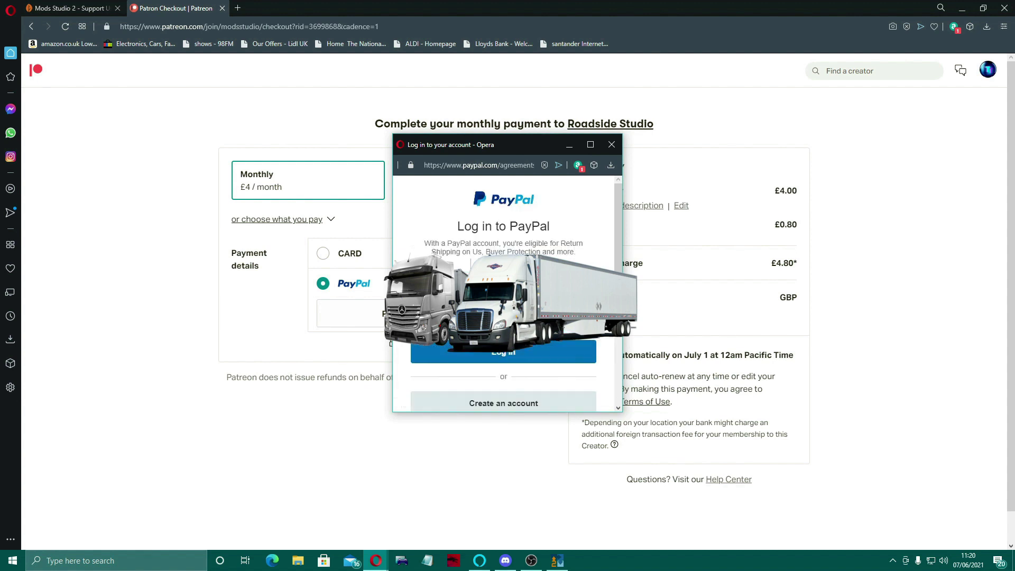
Log in to PayPal, decline password saving, enter the texted verification code and continue
{"action": "left_click", "coordinate": [543, 355]}
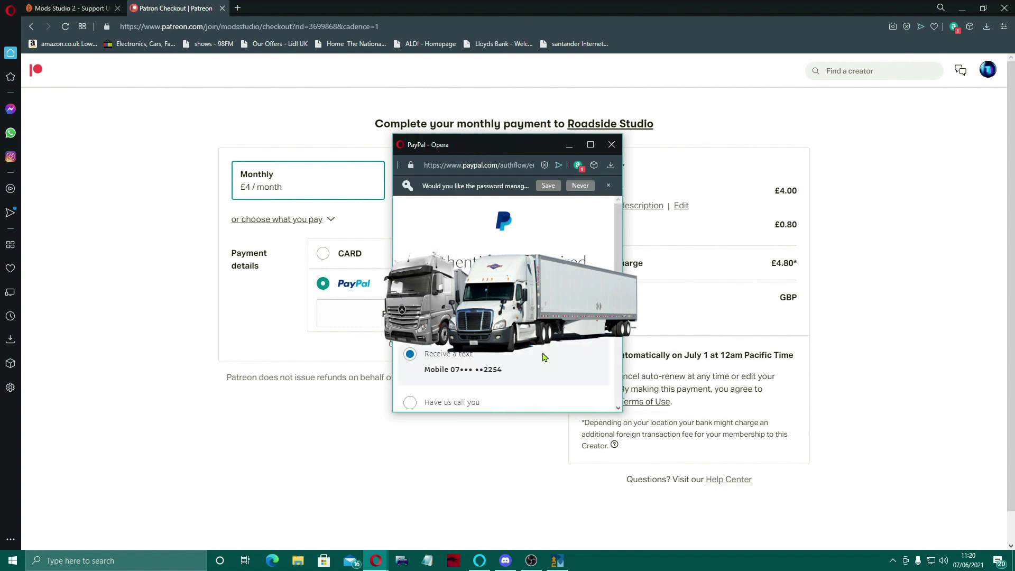
{"action": "left_click", "coordinate": [581, 186]}
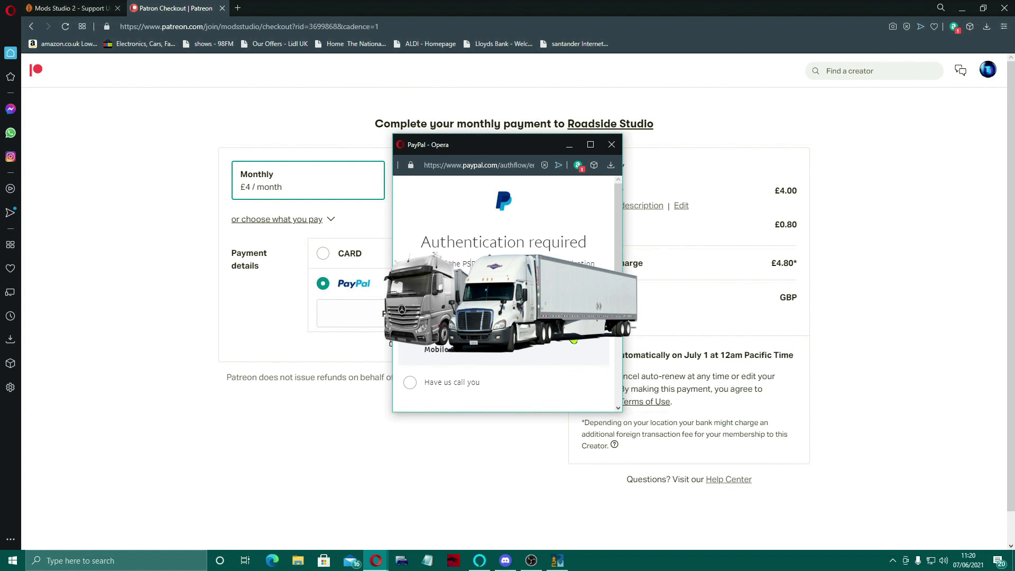
{"action": "left_click", "coordinate": [521, 353]}
{"action": "left_click", "coordinate": [479, 213]}
{"action": "type", "text": "3"}
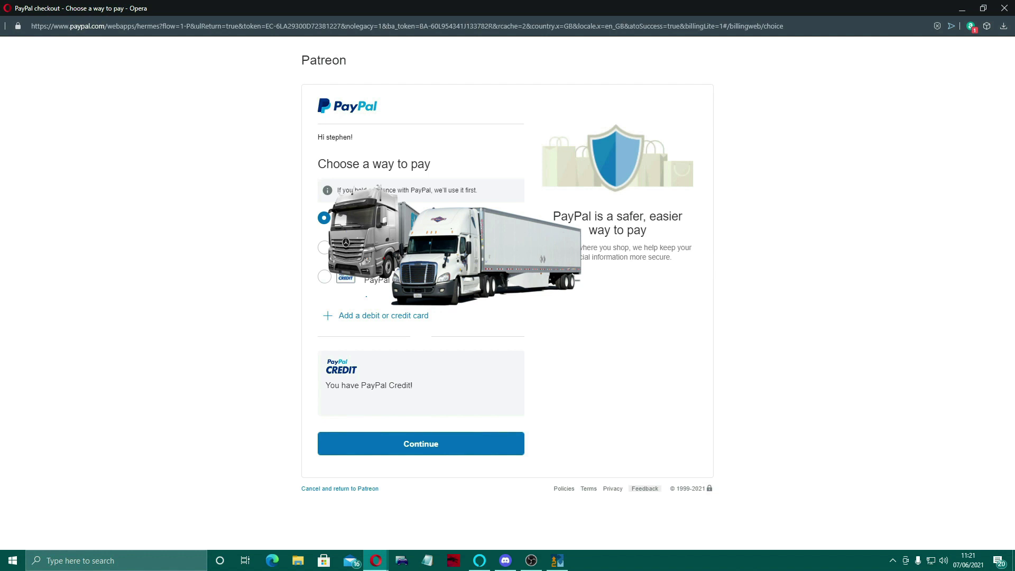
{"action": "left_click", "coordinate": [419, 449]}
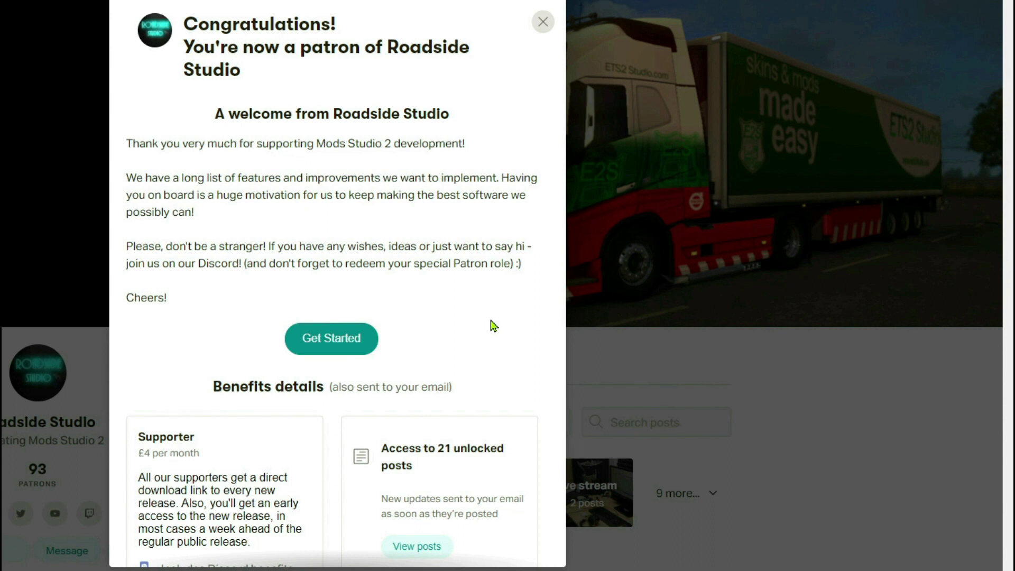
Scroll through the Supporter benefits listed in the patron welcome message
{"action": "scroll", "coordinate": [494, 325], "scroll_direction": "down", "scroll_amount": 3}
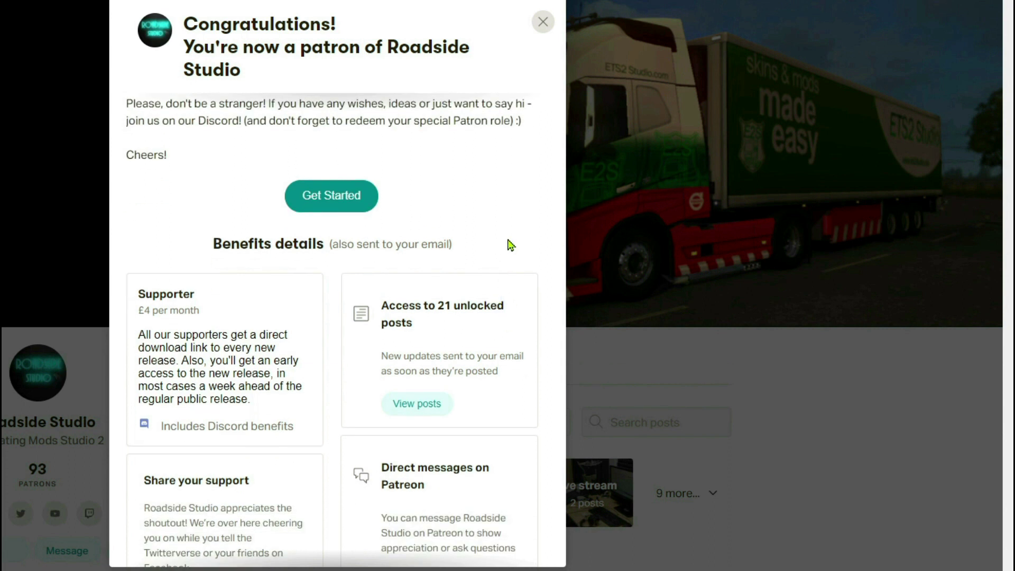
{"action": "scroll", "coordinate": [511, 218], "scroll_direction": "down", "scroll_amount": 1}
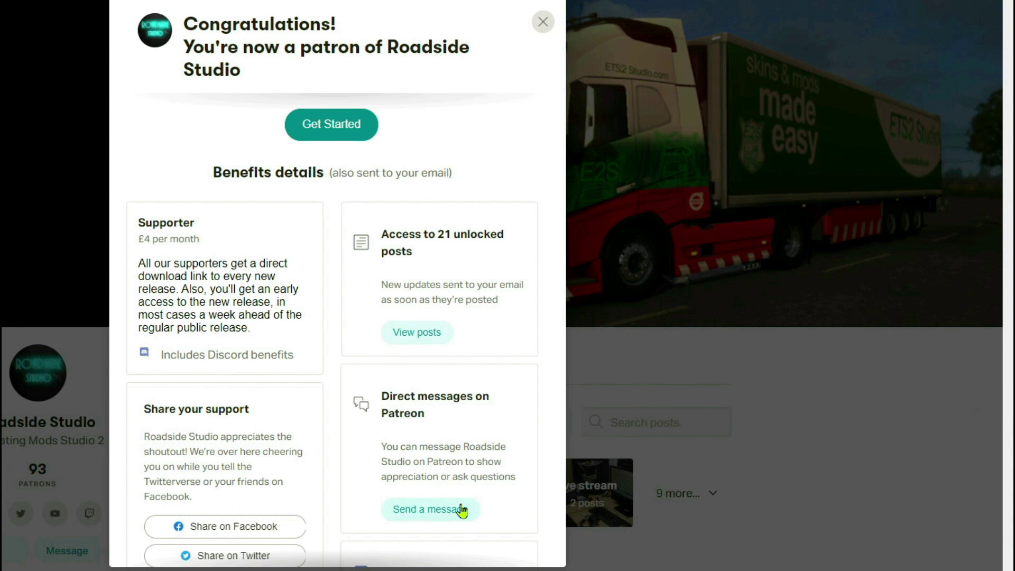
{"action": "scroll", "coordinate": [302, 474], "scroll_direction": "down", "scroll_amount": 3}
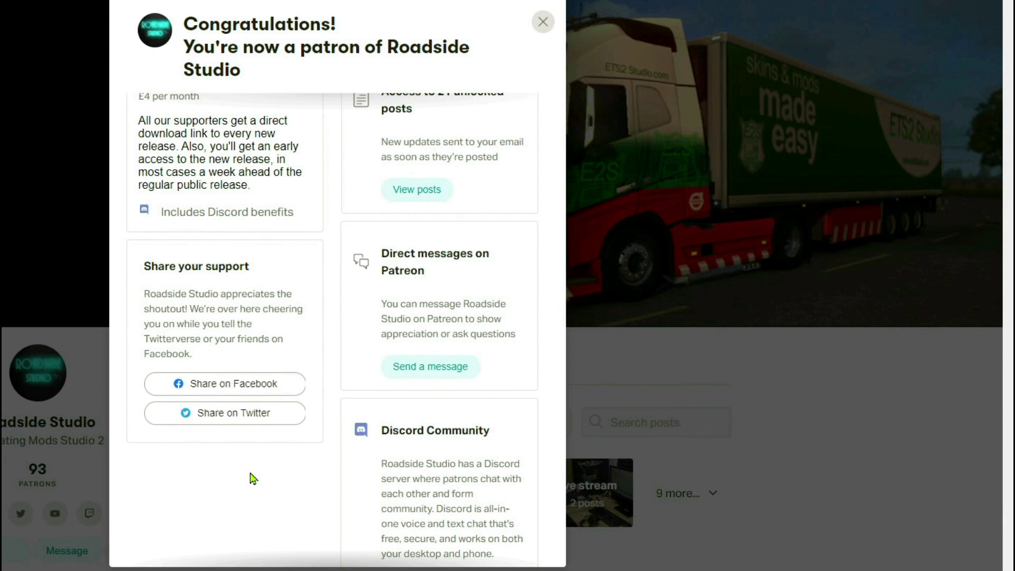
{"action": "scroll", "coordinate": [251, 478], "scroll_direction": "down", "scroll_amount": 4}
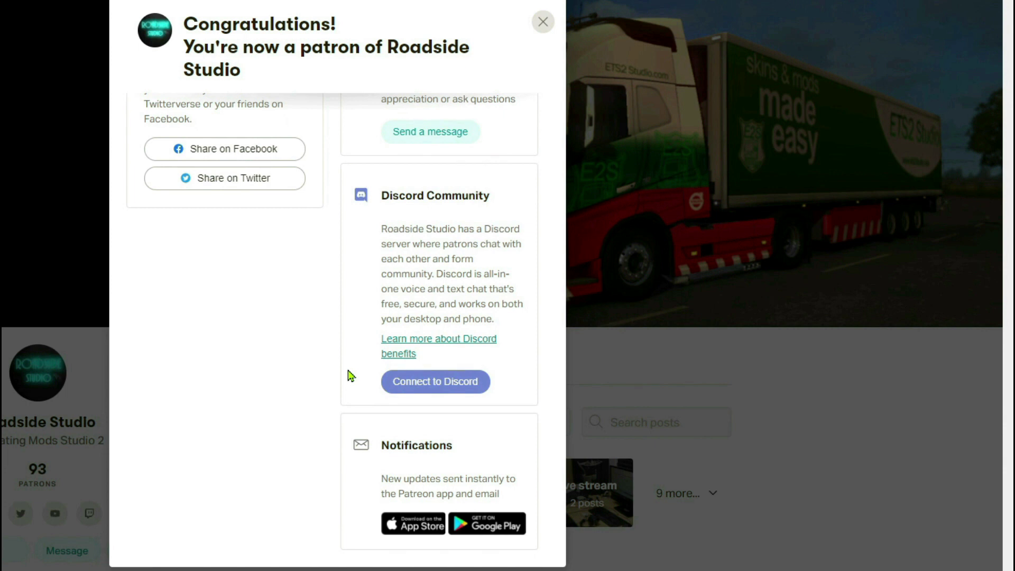
{"action": "scroll", "coordinate": [349, 375], "scroll_direction": "up", "scroll_amount": 10}
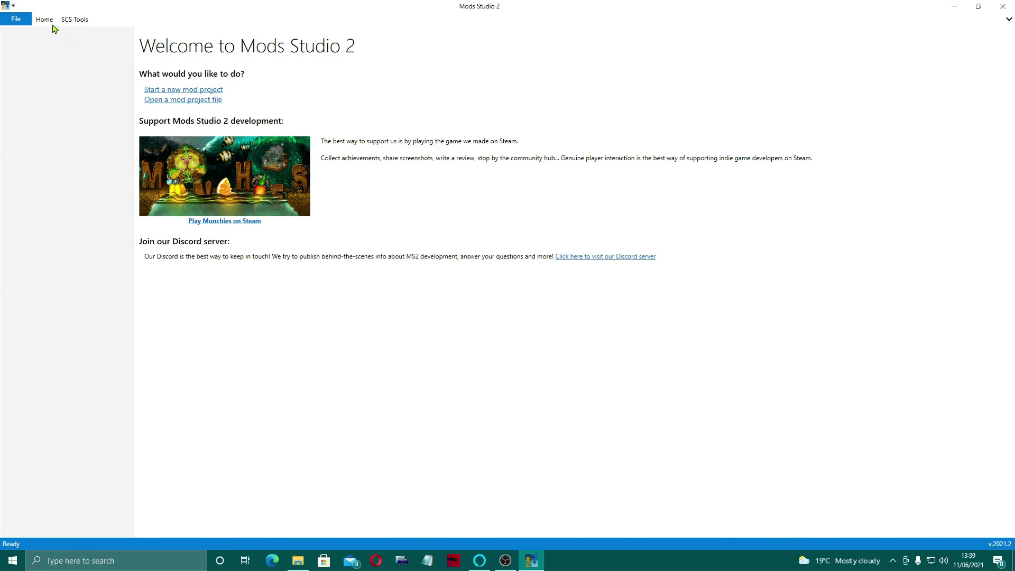
Open the Mods Studio Discord invite and browse the My membership tab
{"action": "left_click", "coordinate": [44, 20]}
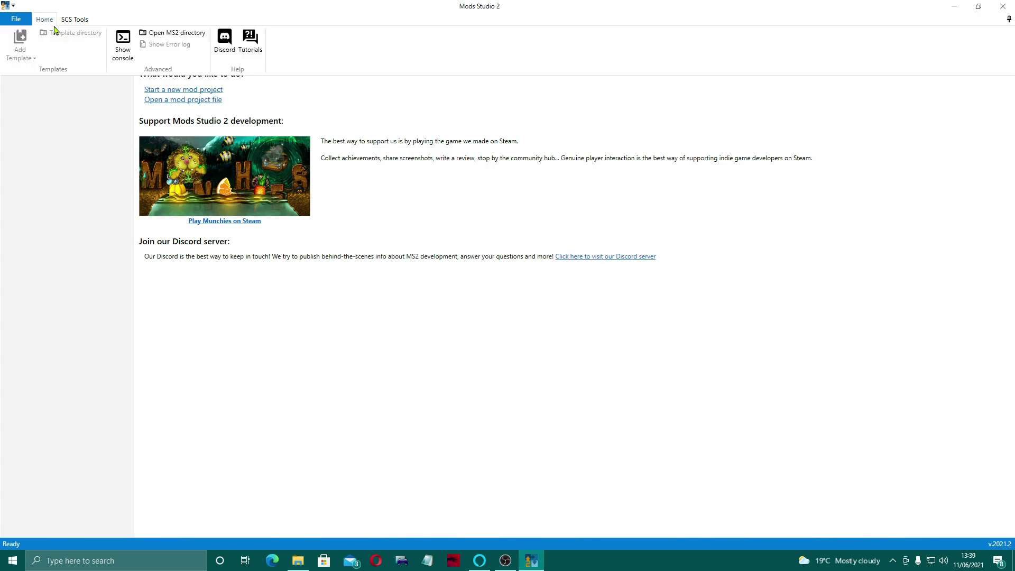
{"action": "left_click", "coordinate": [223, 42]}
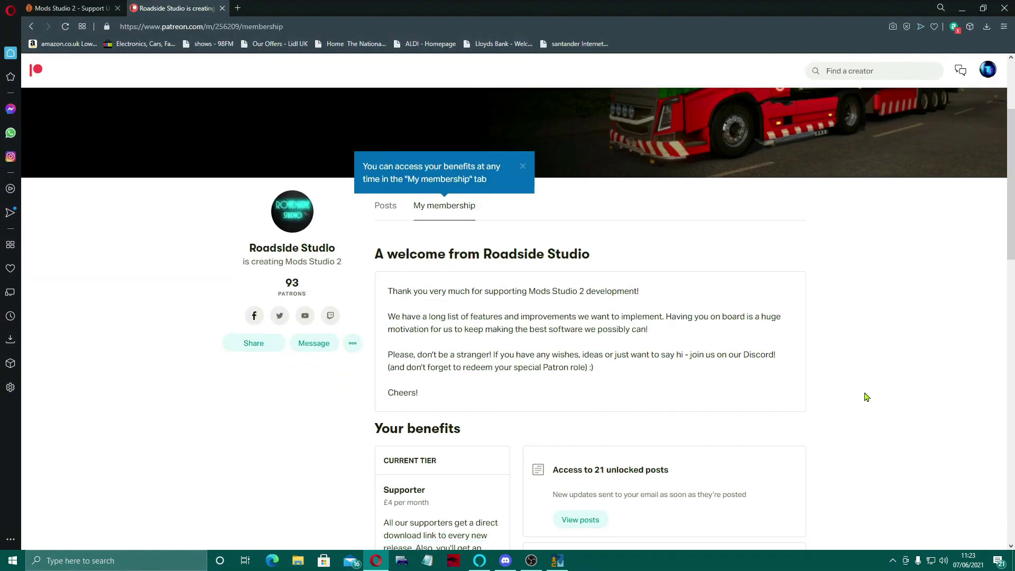
{"action": "scroll", "coordinate": [865, 395], "scroll_direction": "down", "scroll_amount": 2}
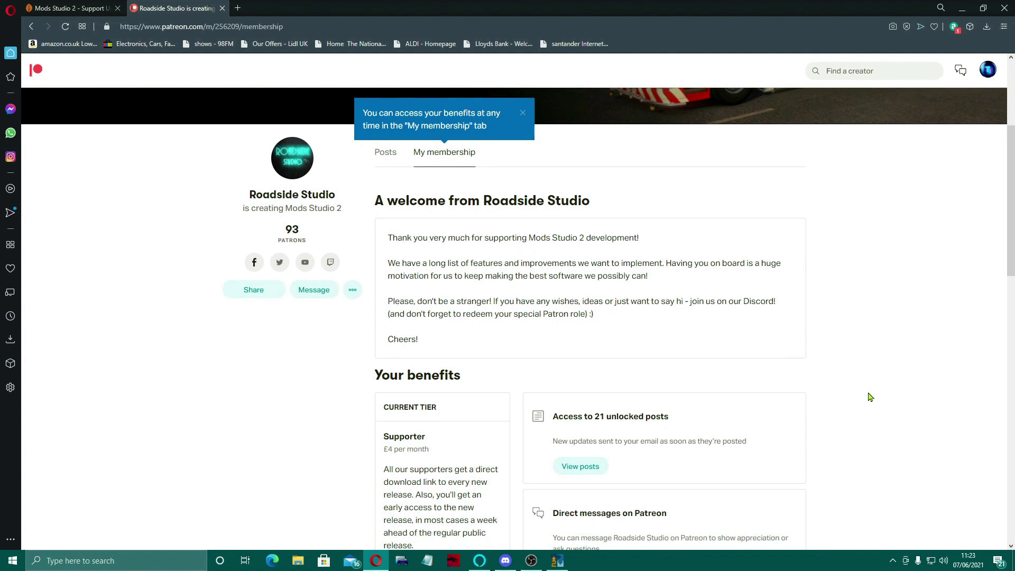
{"action": "scroll", "coordinate": [870, 397], "scroll_direction": "down", "scroll_amount": 2}
{"action": "scroll", "coordinate": [869, 396], "scroll_direction": "up", "scroll_amount": 2}
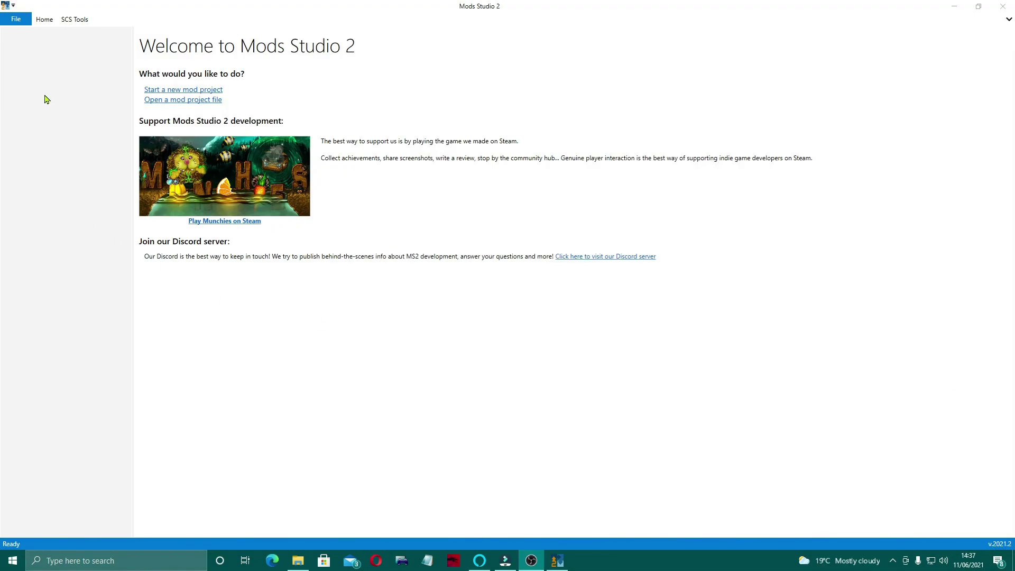
View the Pro licence status from the File backstage
{"action": "left_click", "coordinate": [15, 19]}
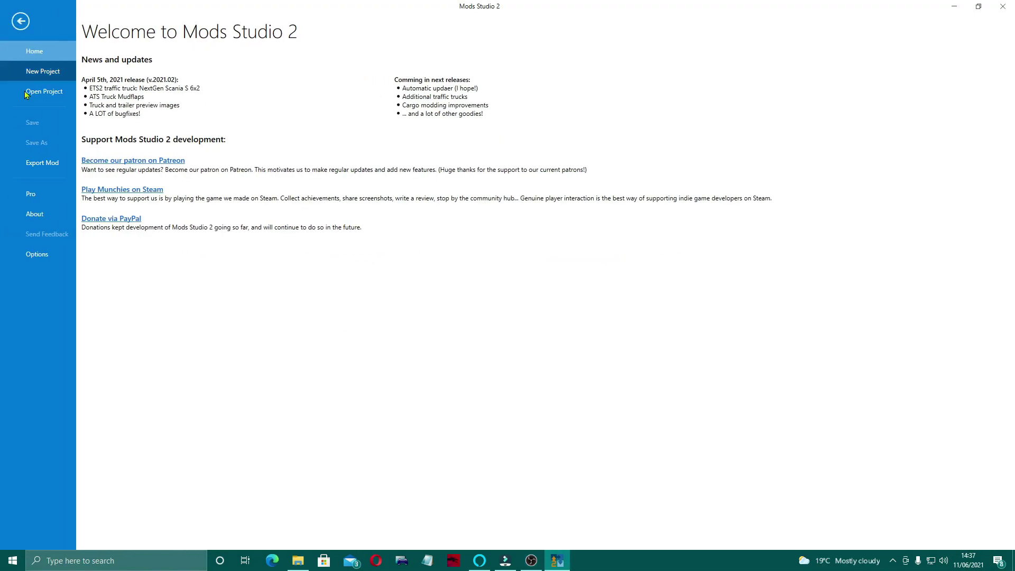
{"action": "left_click", "coordinate": [31, 195]}
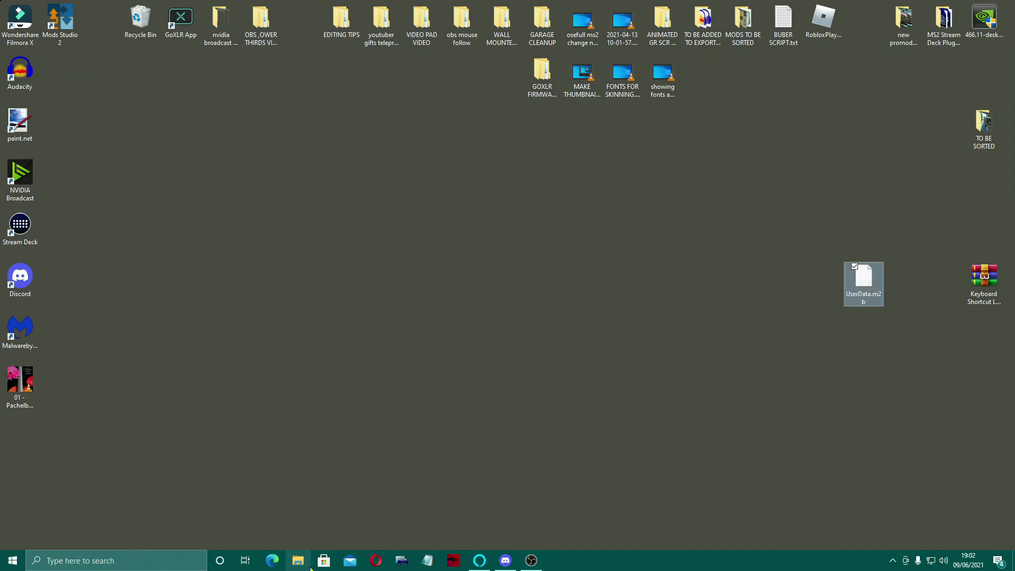
Drag UserData.m2b into Documents\Mods Studio 2, then launch Mods Studio 2 from its desktop shortcut
{"action": "left_click", "coordinate": [303, 565]}
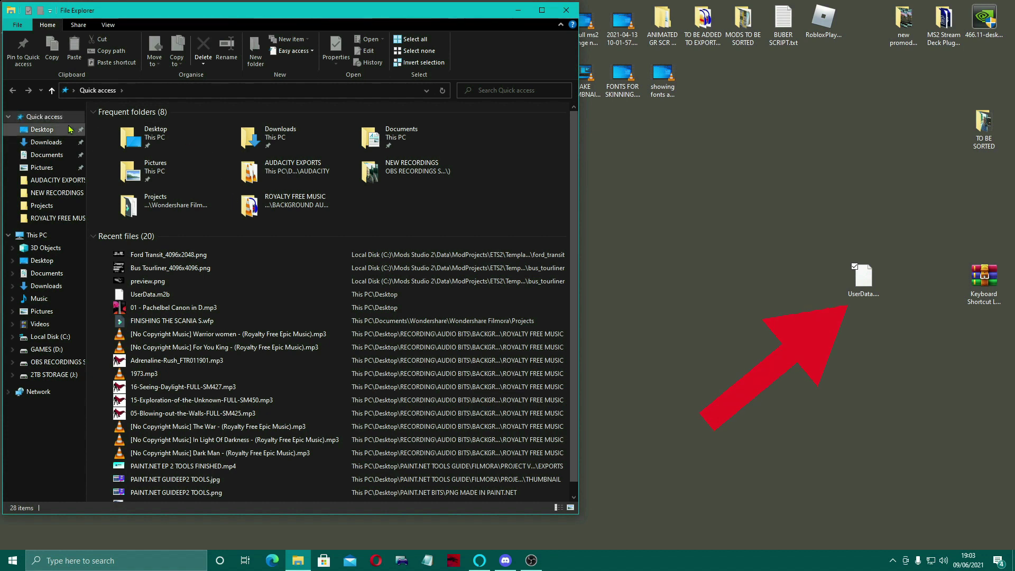
{"action": "left_click", "coordinate": [45, 161]}
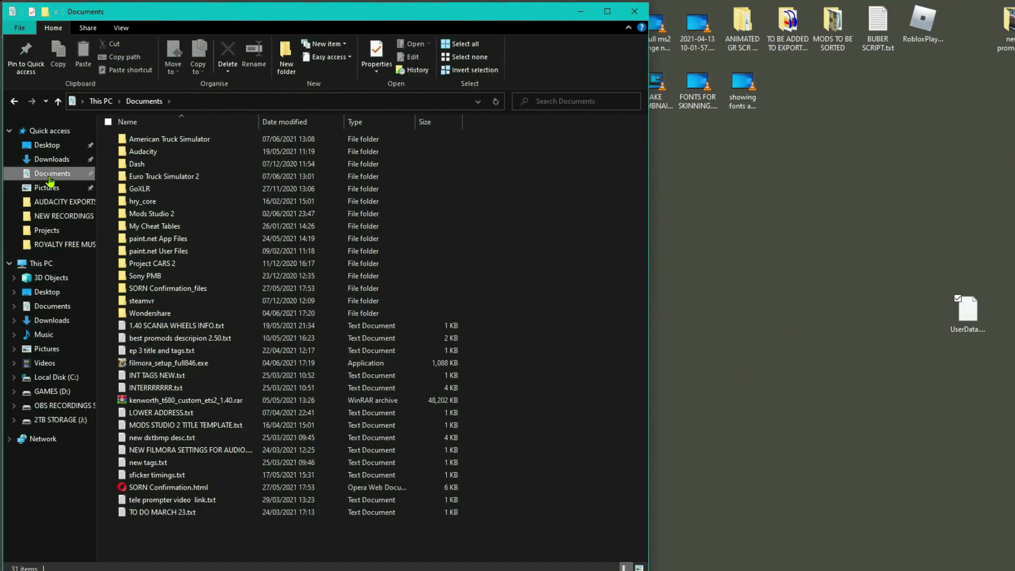
{"action": "double_click", "coordinate": [212, 219]}
{"action": "left_click_drag", "start_coordinate": [981, 312], "coordinate": [140, 243]}
{"action": "key", "text": "super+d"}
{"action": "double_click", "coordinate": [66, 29]}
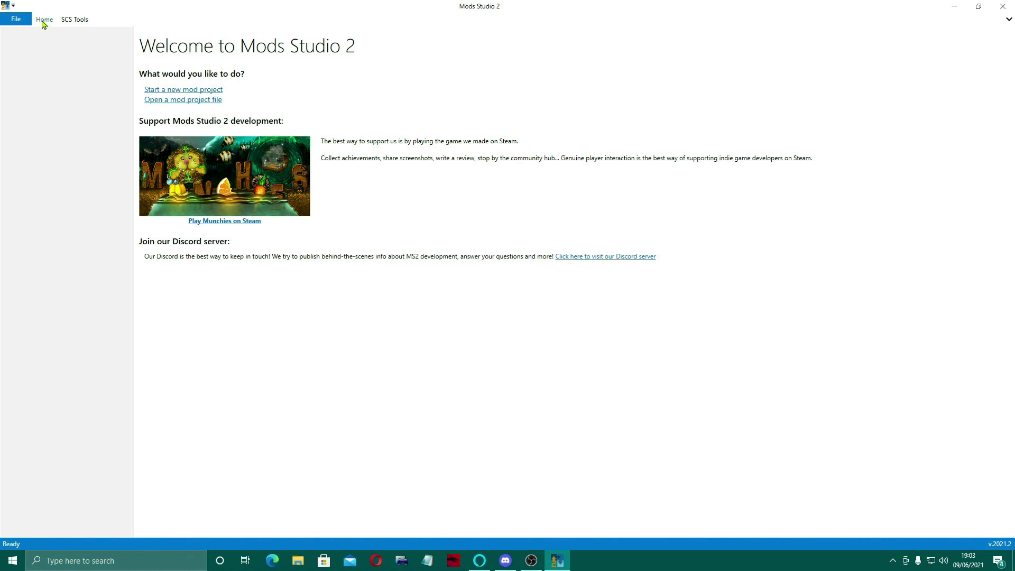
Create a new Euro Truck Simulator 2 mod project
{"action": "left_click", "coordinate": [16, 21]}
{"action": "left_click", "coordinate": [42, 71]}
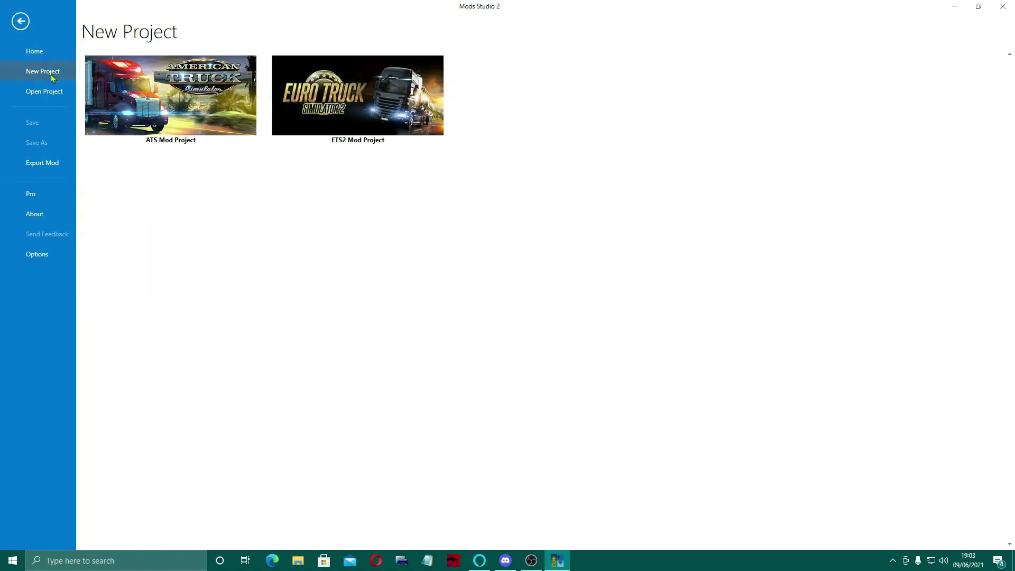
{"action": "left_click", "coordinate": [357, 123]}
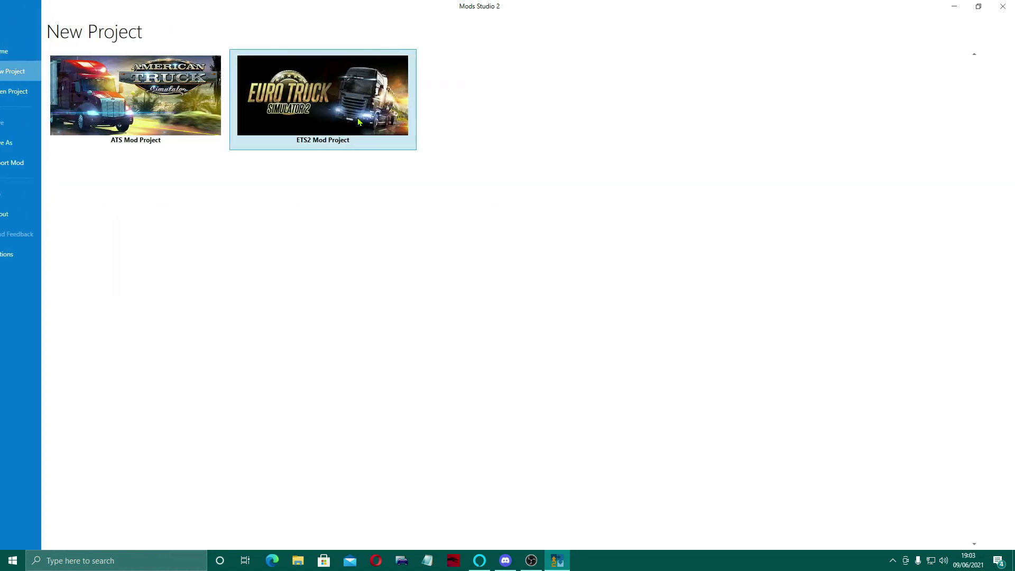
Add the Traffic truck skin template and review its image and trailer settings
{"action": "left_click", "coordinate": [42, 21]}
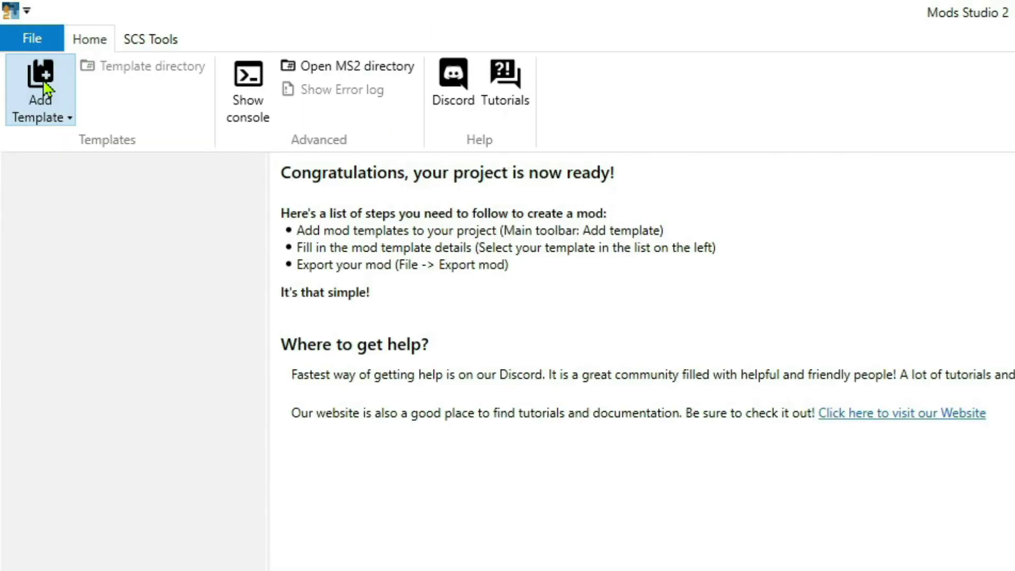
{"action": "left_click", "coordinate": [43, 85]}
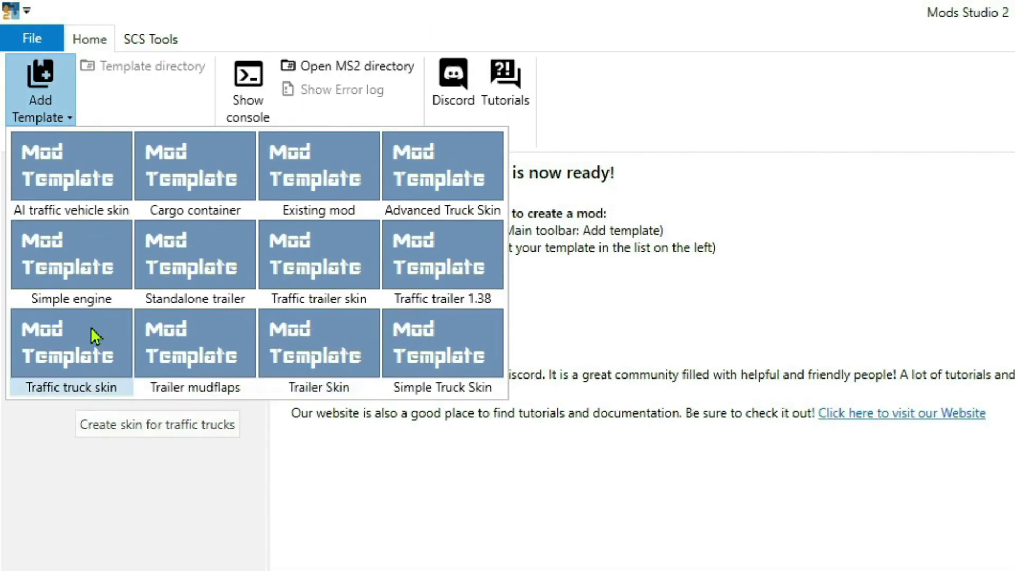
{"action": "left_click", "coordinate": [78, 353]}
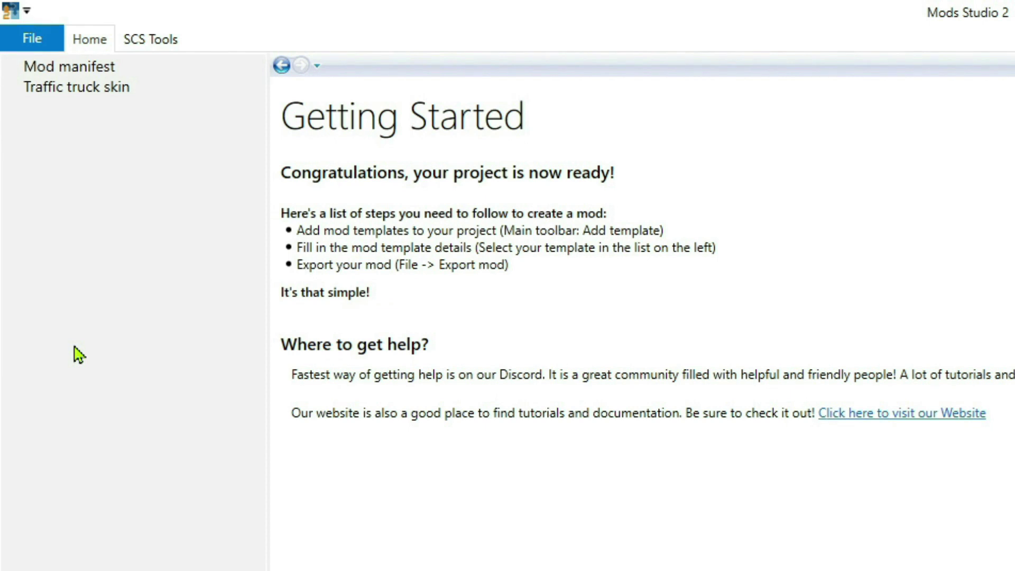
{"action": "left_click", "coordinate": [97, 95]}
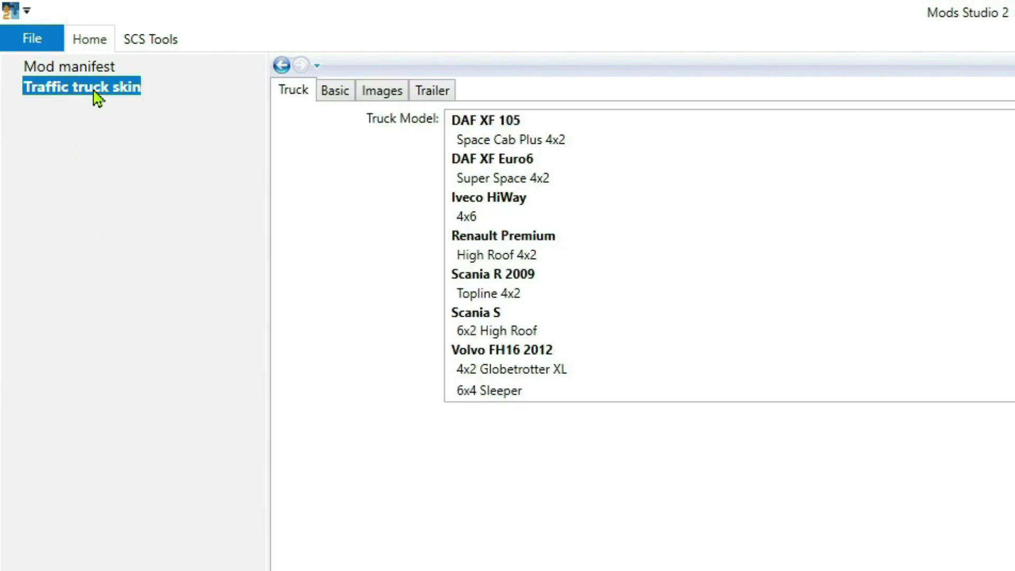
{"action": "left_click", "coordinate": [387, 95]}
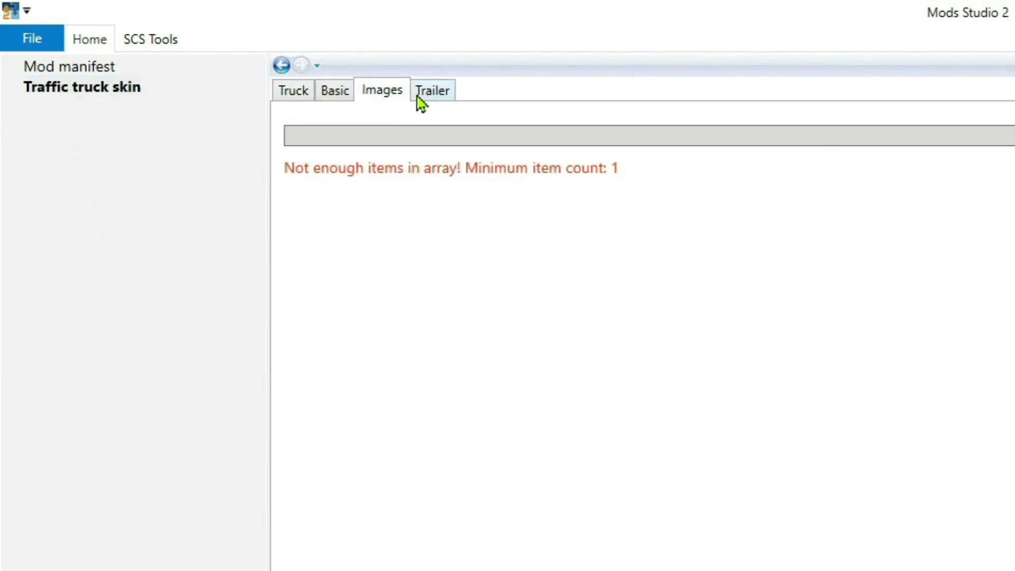
{"action": "left_click", "coordinate": [419, 97]}
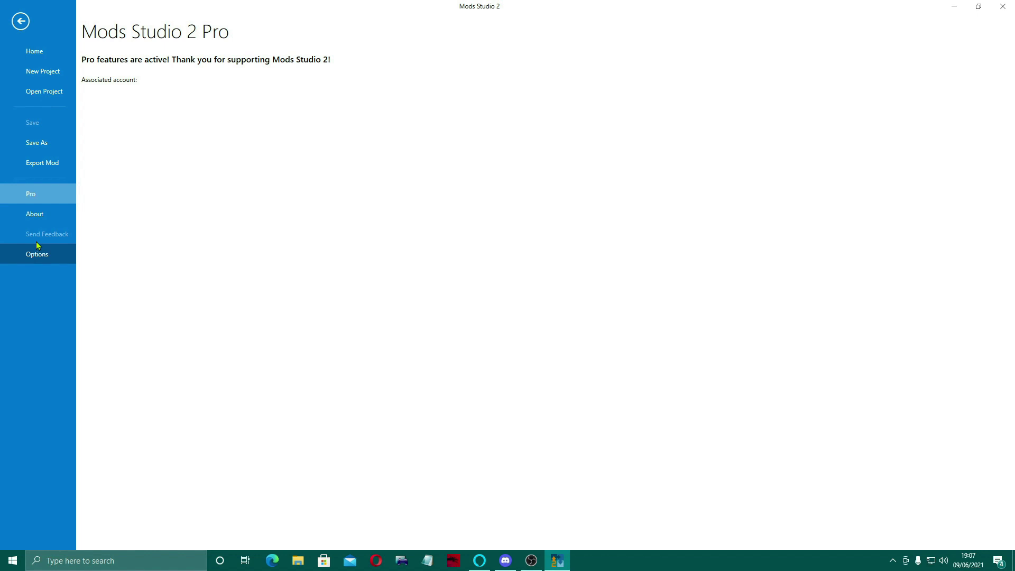
Show the About page and scroll down through the Our Patrons list
{"action": "left_click", "coordinate": [36, 215]}
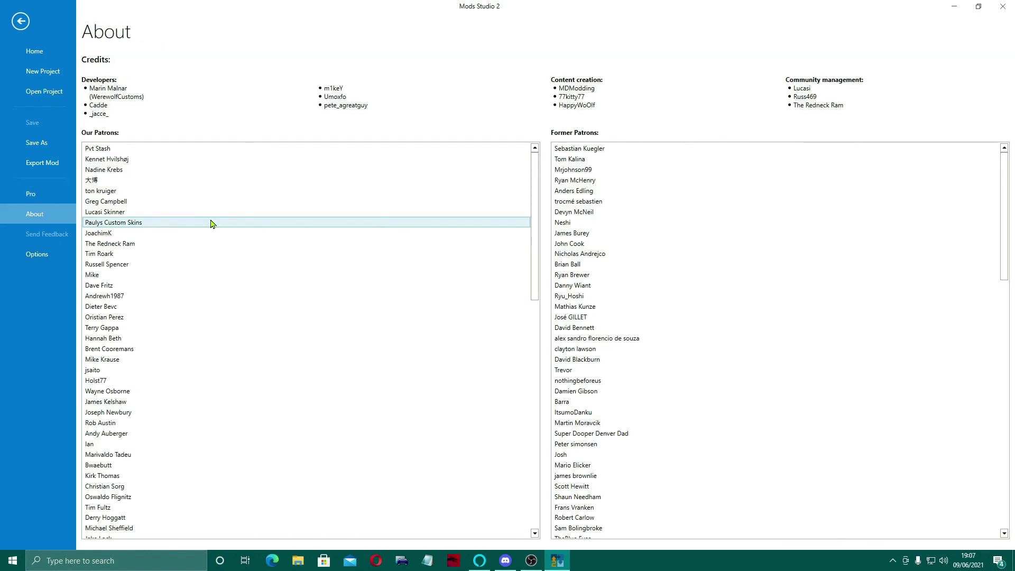
{"action": "scroll", "coordinate": [211, 223], "scroll_direction": "down", "scroll_amount": 8}
{"action": "scroll", "coordinate": [211, 224], "scroll_direction": "down", "scroll_amount": 2}
{"action": "scroll", "coordinate": [211, 223], "scroll_direction": "down", "scroll_amount": 7}
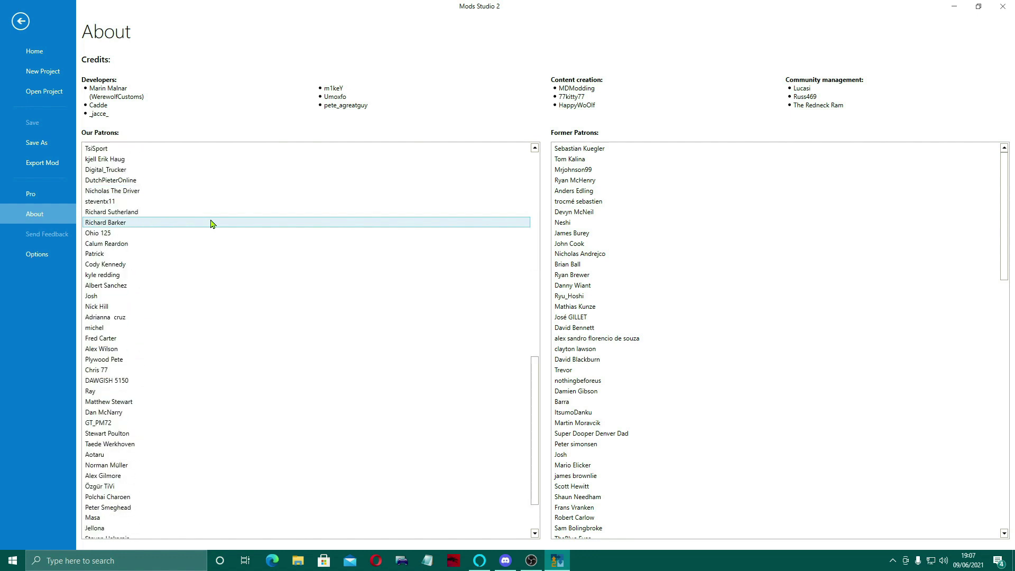
{"action": "scroll", "coordinate": [211, 223], "scroll_direction": "down", "scroll_amount": 2}
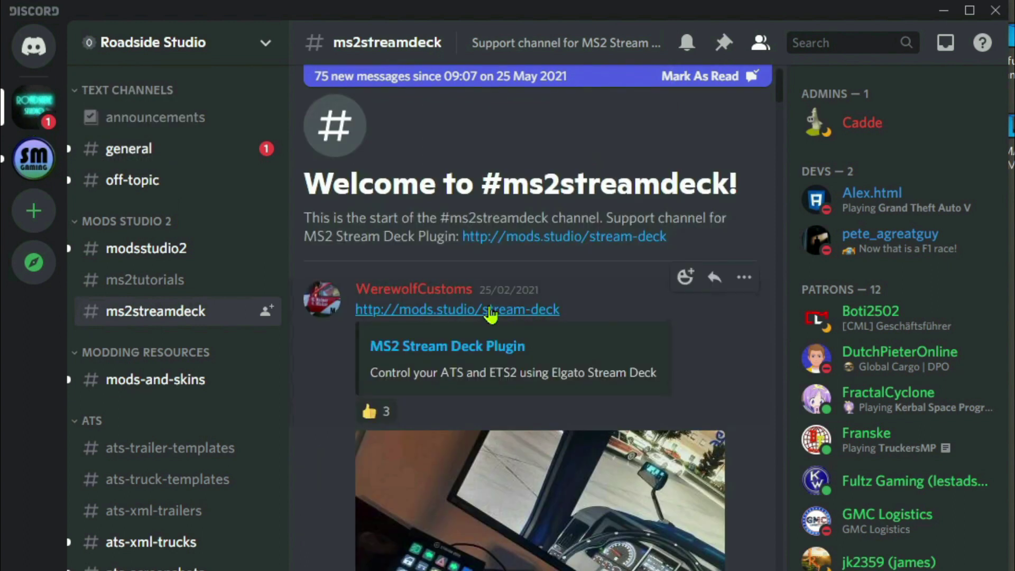
Follow the mods.studio/stream-deck link from the #ms2streamdeck channel into Opera
{"action": "left_click", "coordinate": [491, 313]}
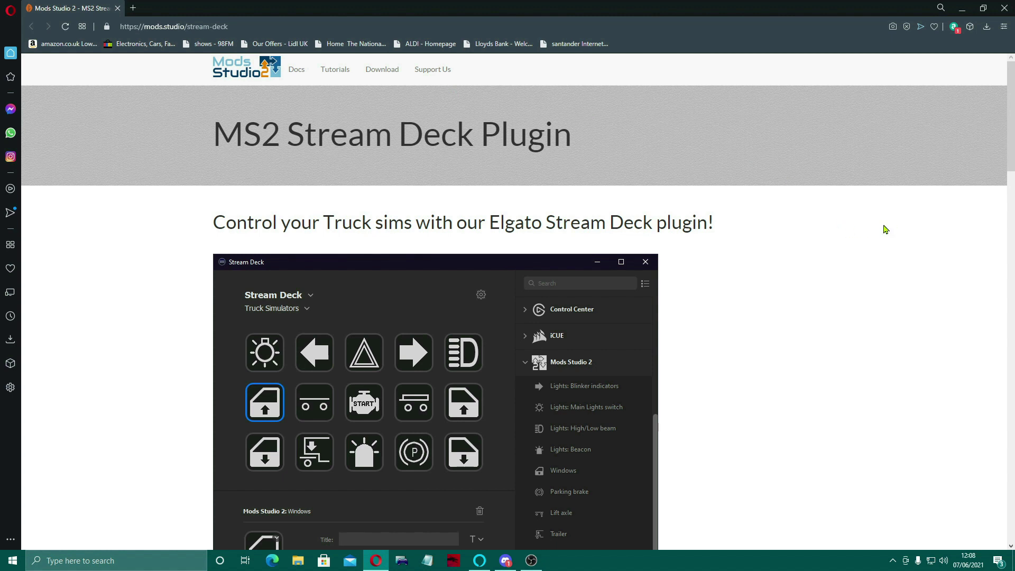
Scroll the MS2 Stream Deck Plugin page down to its Download section
{"action": "scroll", "coordinate": [886, 229], "scroll_direction": "down", "scroll_amount": 2}
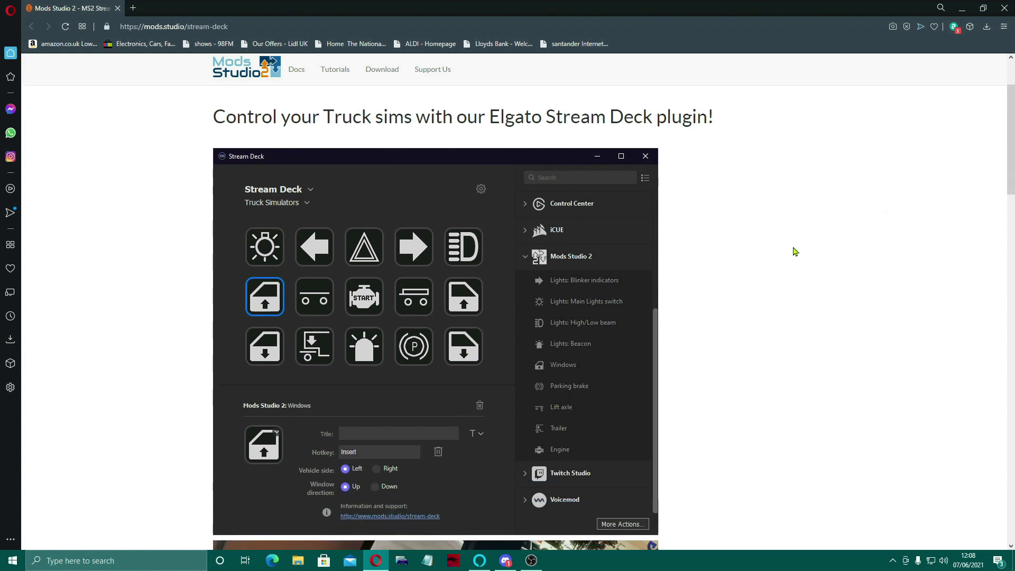
{"action": "scroll", "coordinate": [796, 251], "scroll_direction": "down", "scroll_amount": 10}
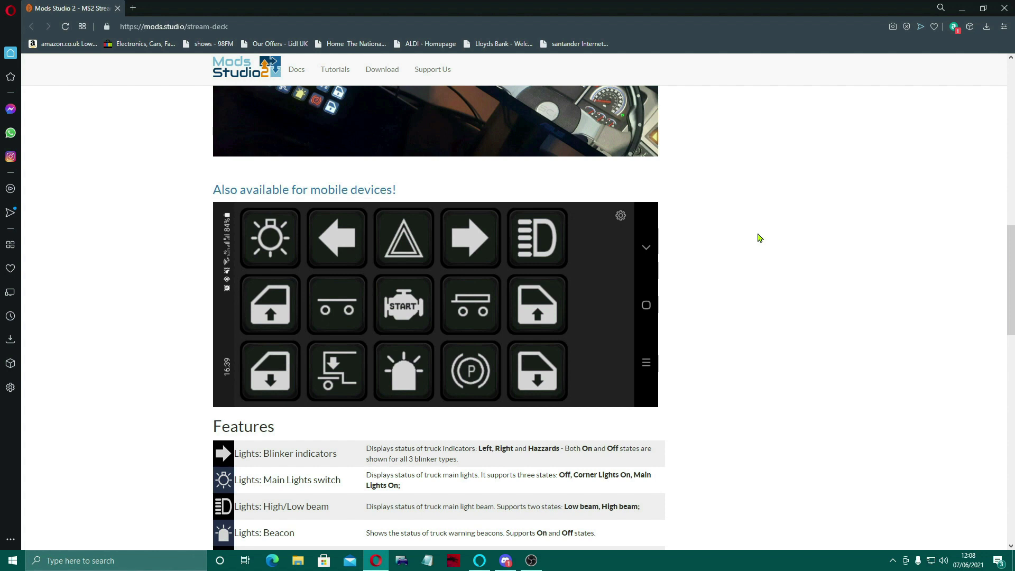
{"action": "scroll", "coordinate": [772, 238], "scroll_direction": "down", "scroll_amount": 5}
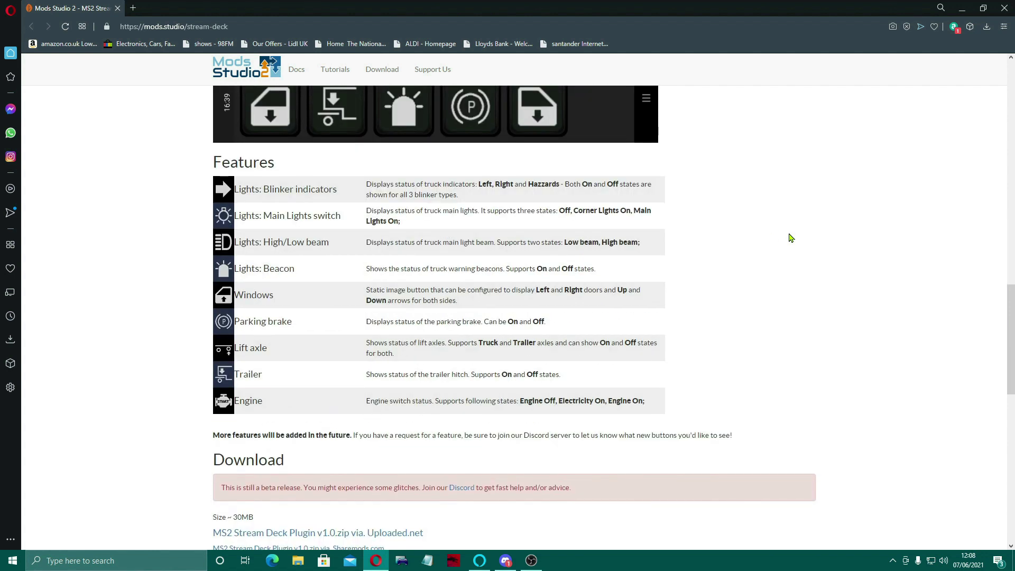
{"action": "scroll", "coordinate": [791, 238], "scroll_direction": "down", "scroll_amount": 1}
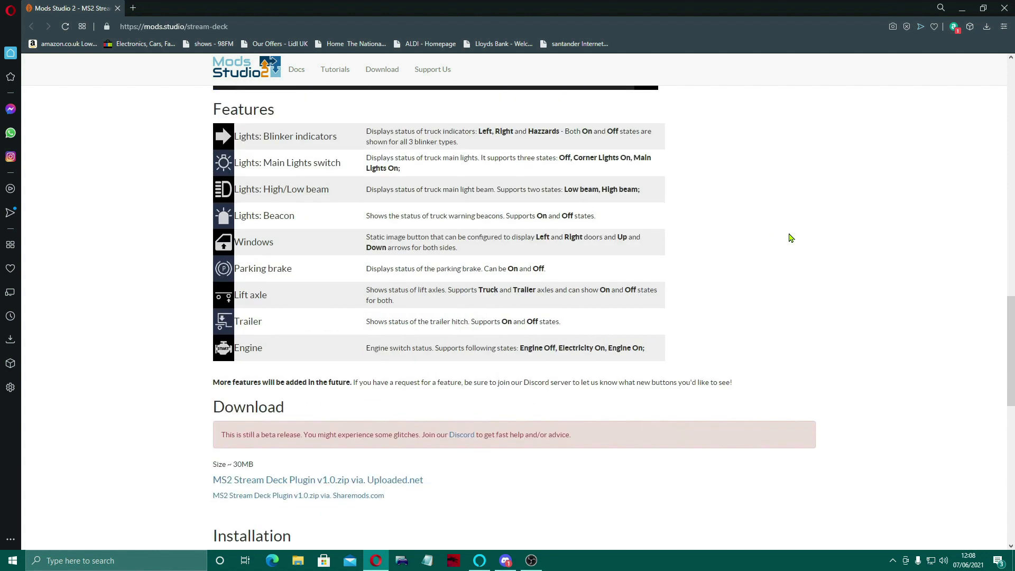
{"action": "scroll", "coordinate": [791, 238], "scroll_direction": "down", "scroll_amount": 7}
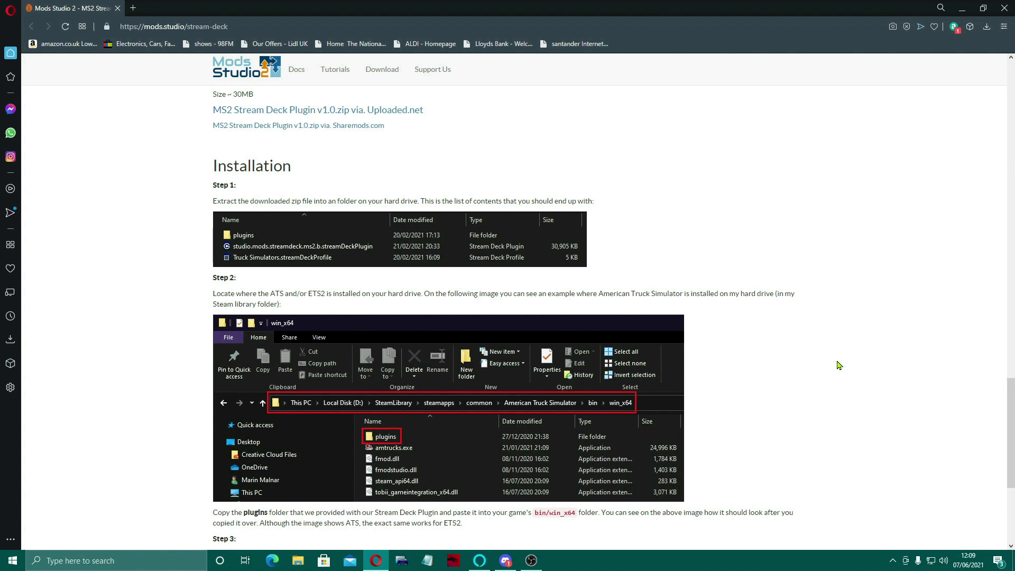
{"action": "scroll", "coordinate": [840, 365], "scroll_direction": "down", "scroll_amount": 1}
{"action": "scroll", "coordinate": [840, 366], "scroll_direction": "down", "scroll_amount": 1}
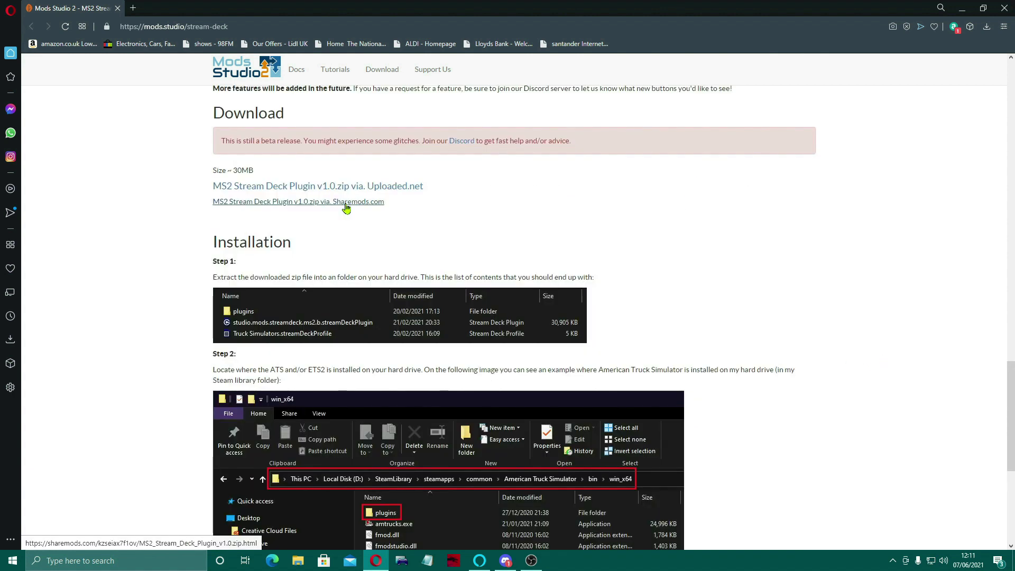
Go to the Sharemods, then the Uploaded.net, download page for the plugin zip
{"action": "left_click", "coordinate": [346, 201]}
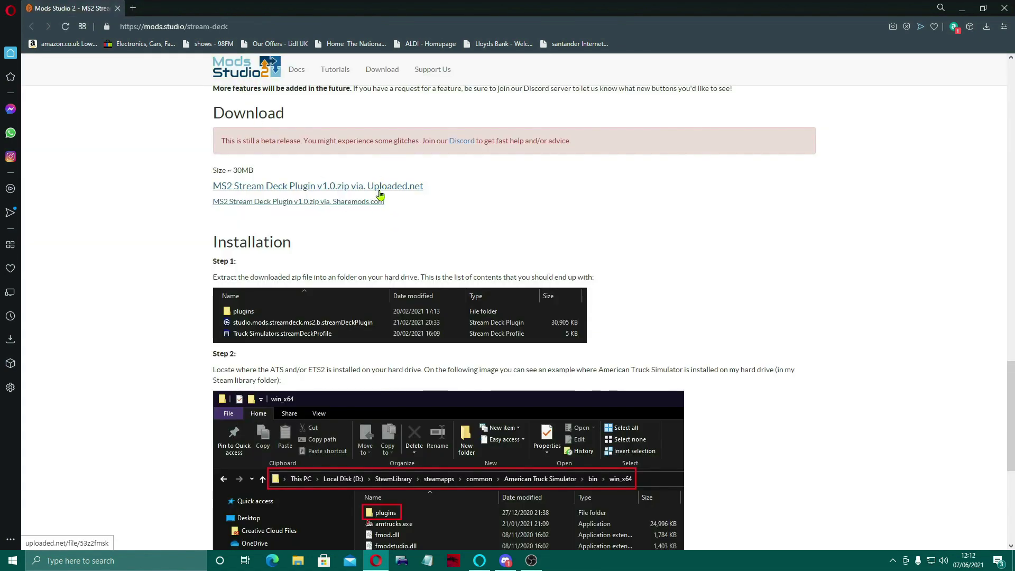
{"action": "left_click", "coordinate": [381, 192]}
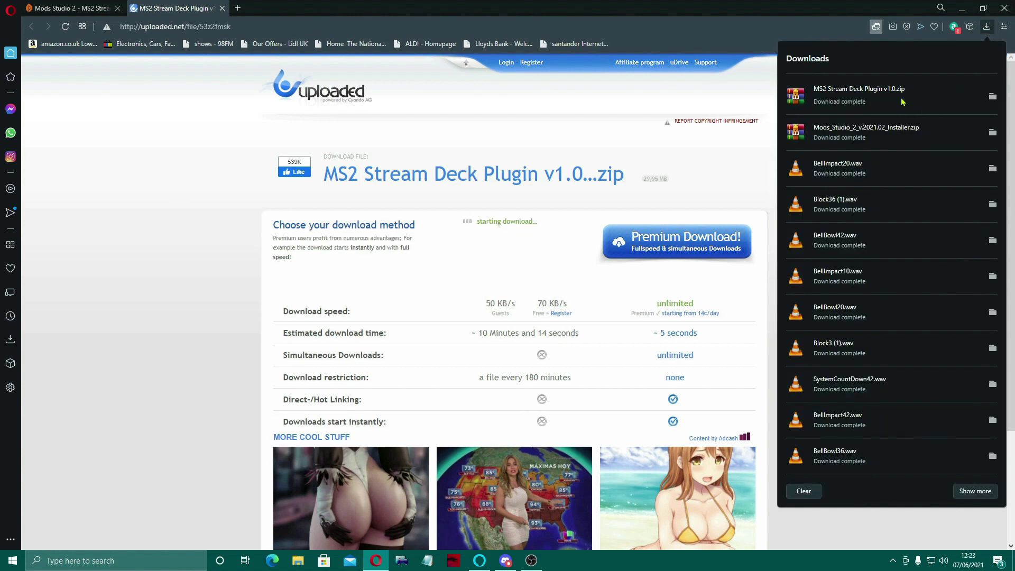
Extract MS2 Stream Deck Plugin v1.0.zip in Downloads into its own folder
{"action": "left_click", "coordinate": [872, 93]}
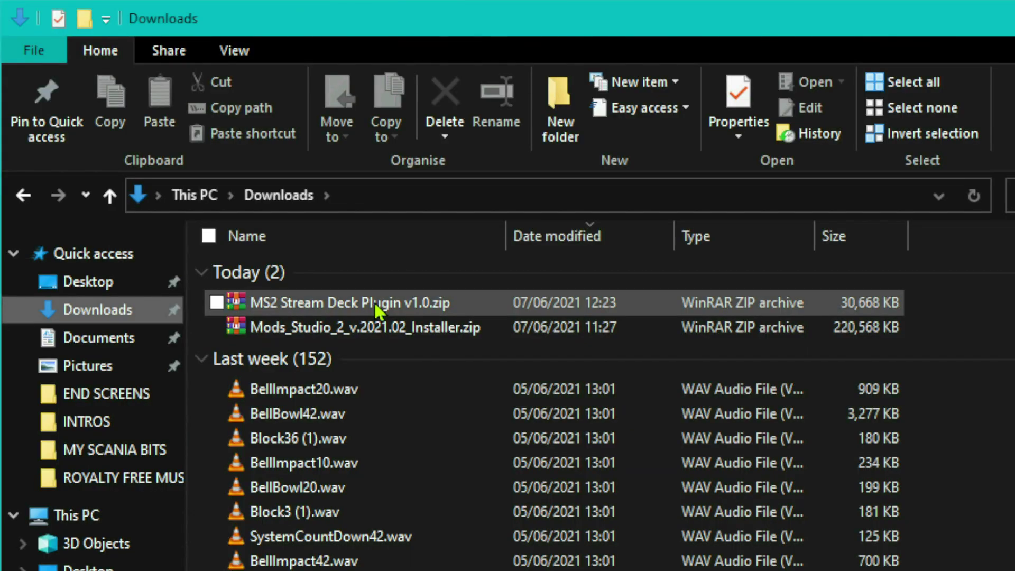
{"action": "left_click", "coordinate": [374, 303]}
{"action": "right_click", "coordinate": [379, 302]}
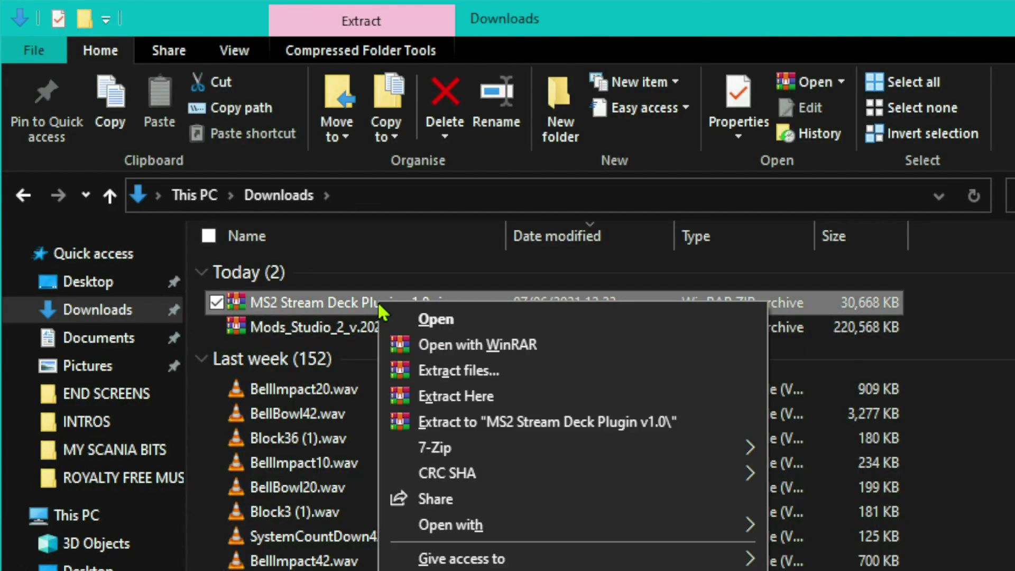
{"action": "left_click", "coordinate": [572, 429]}
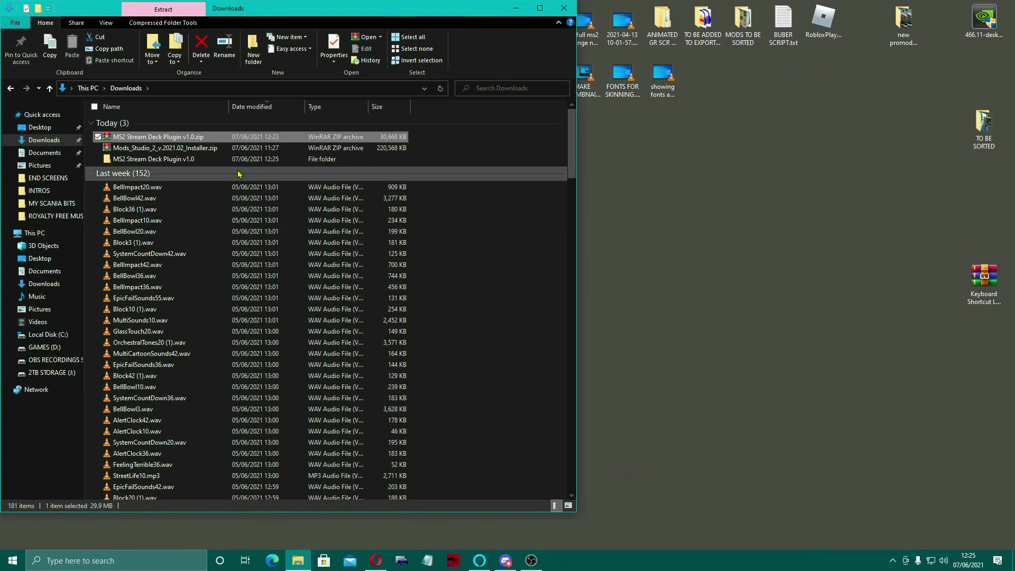
Move the extracted plugin folder onto the desktop and check its contents
{"action": "left_click_drag", "start_coordinate": [171, 181], "coordinate": [723, 208]}
{"action": "left_click", "coordinate": [564, 9]}
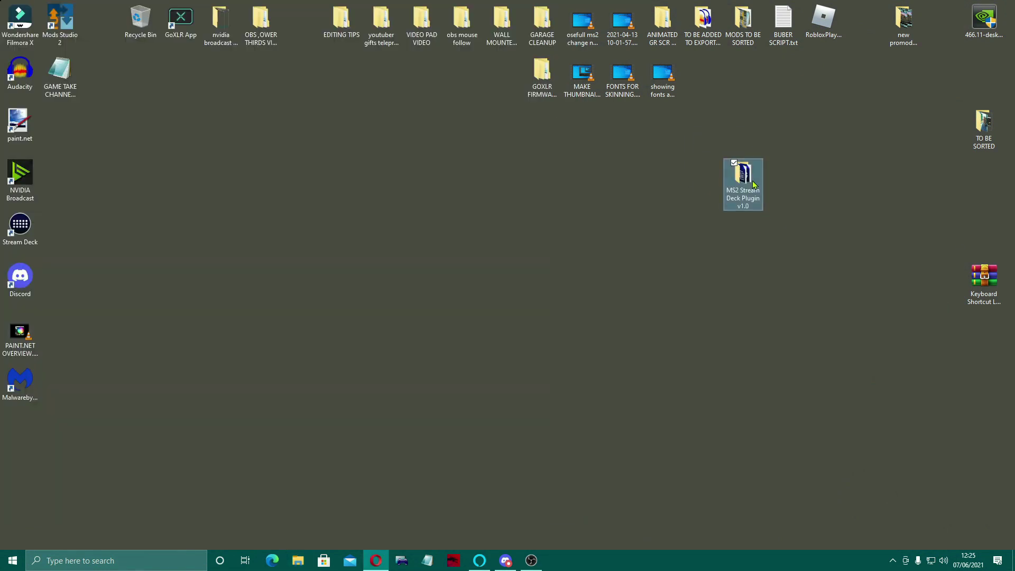
{"action": "double_click", "coordinate": [743, 180]}
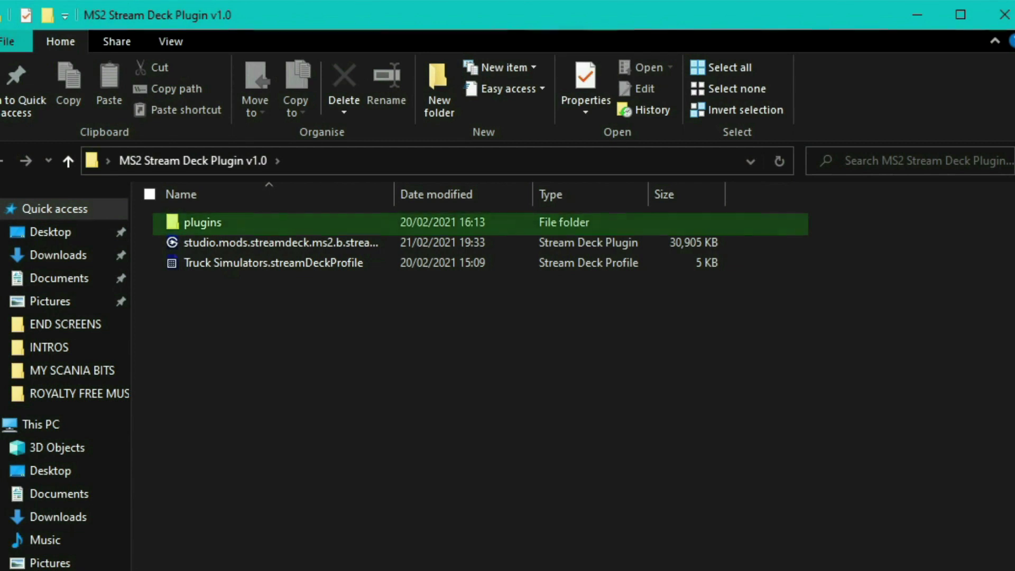
{"action": "left_click", "coordinate": [280, 242]}
{"action": "left_click", "coordinate": [275, 263], "text": "shift"}
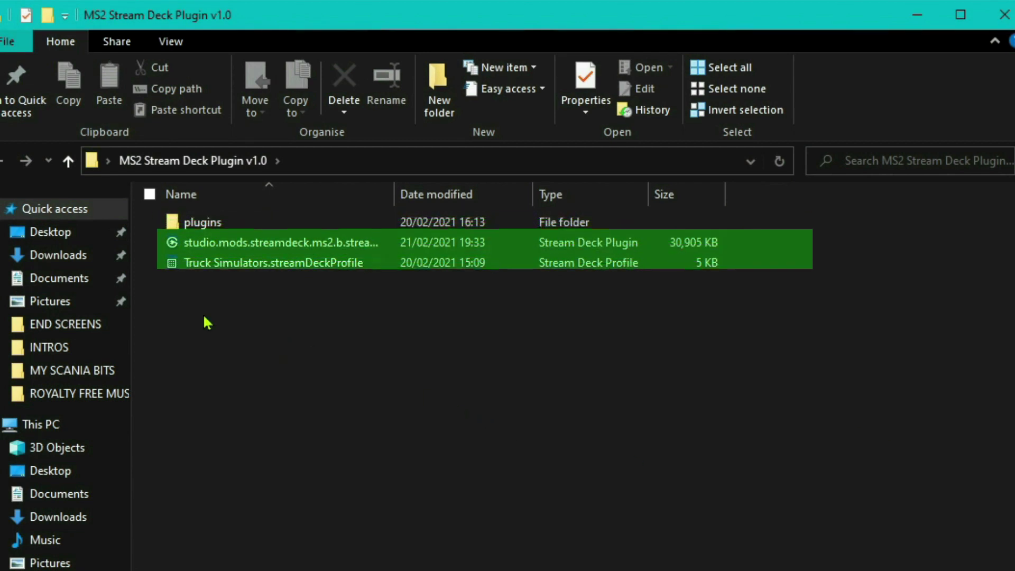
{"action": "left_click", "coordinate": [734, 291]}
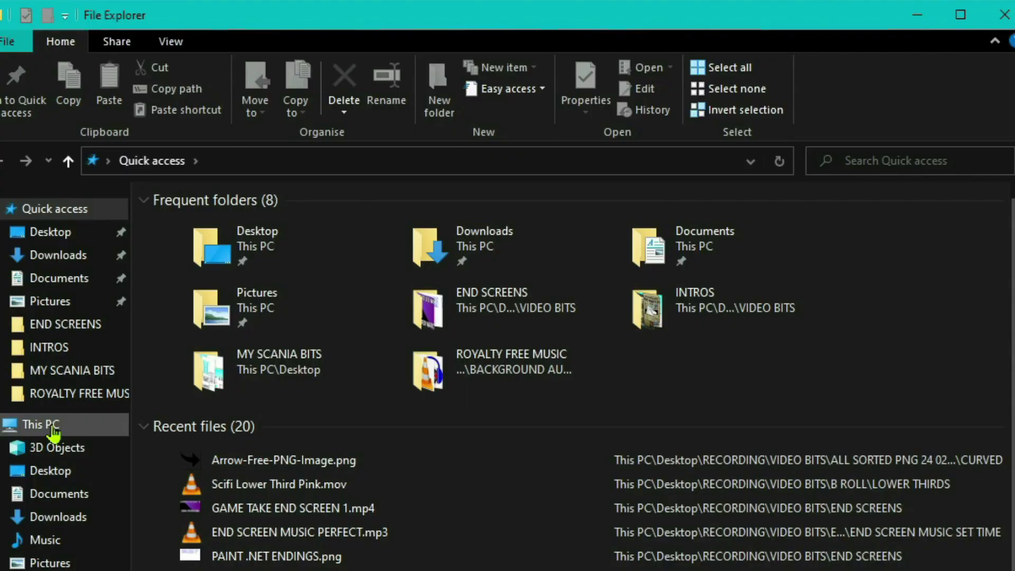
{"action": "left_click", "coordinate": [50, 427]}
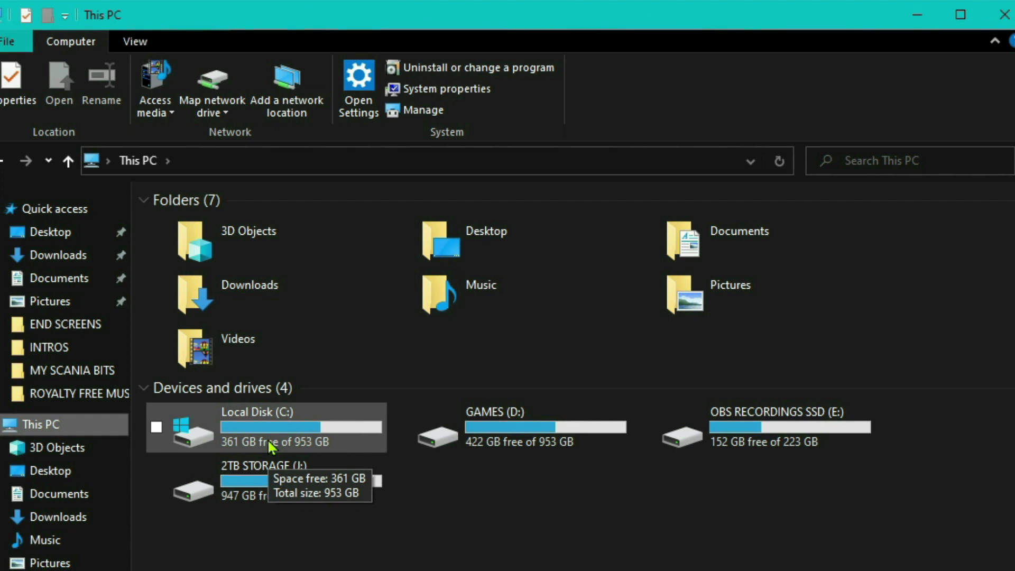
Navigate to GAMES (D:)\GAMES INST\steamapps\common\Euro Truck Simulator 2\bin\win_x64
{"action": "double_click", "coordinate": [488, 446]}
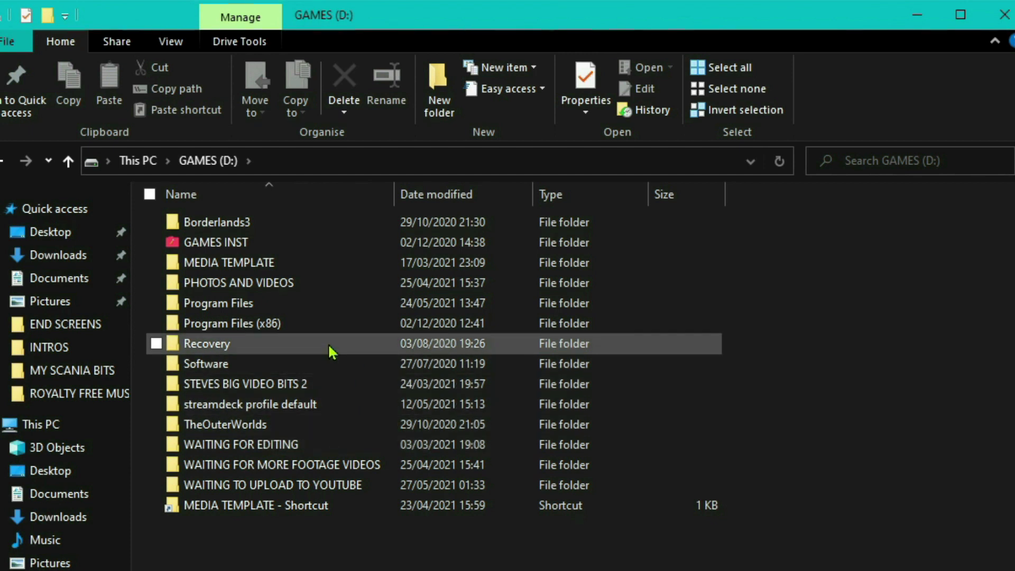
{"action": "double_click", "coordinate": [315, 246]}
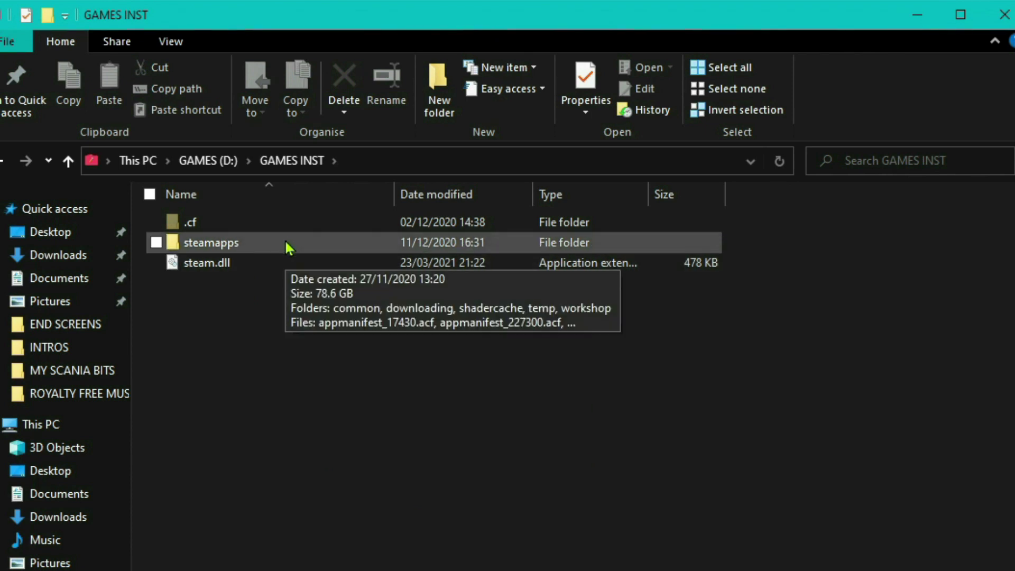
{"action": "double_click", "coordinate": [291, 244]}
{"action": "double_click", "coordinate": [309, 225]}
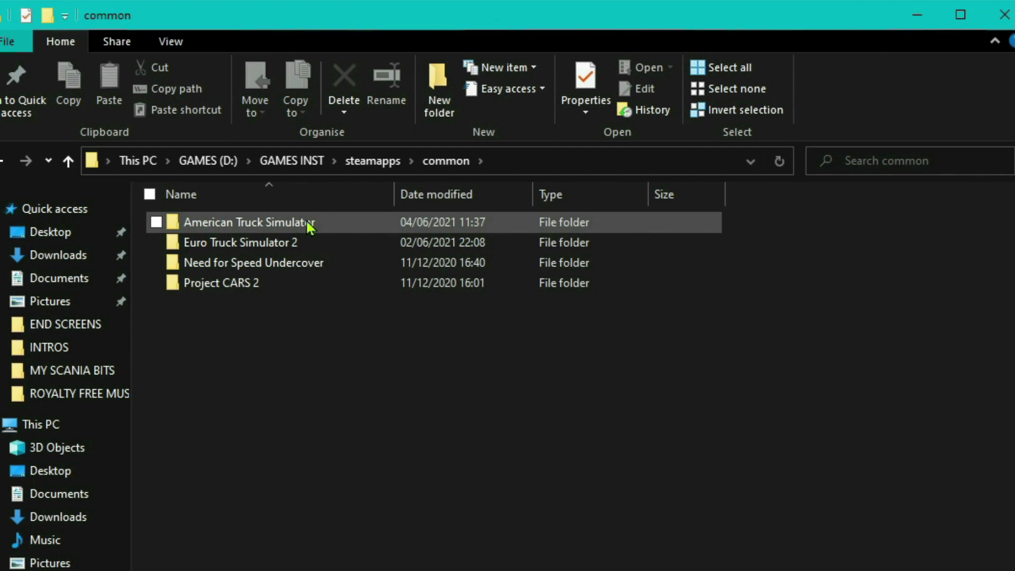
{"action": "double_click", "coordinate": [325, 246]}
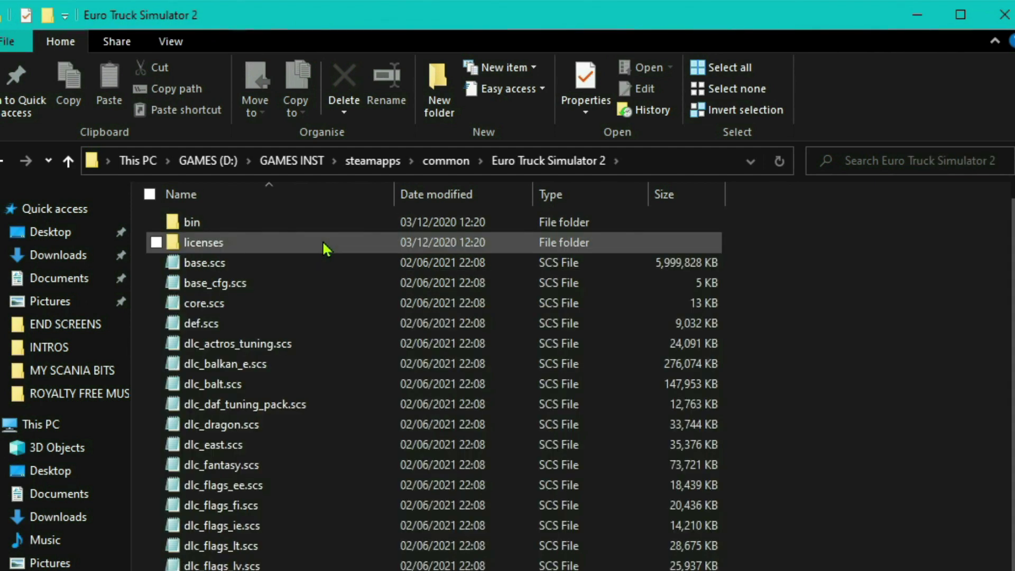
{"action": "double_click", "coordinate": [340, 226]}
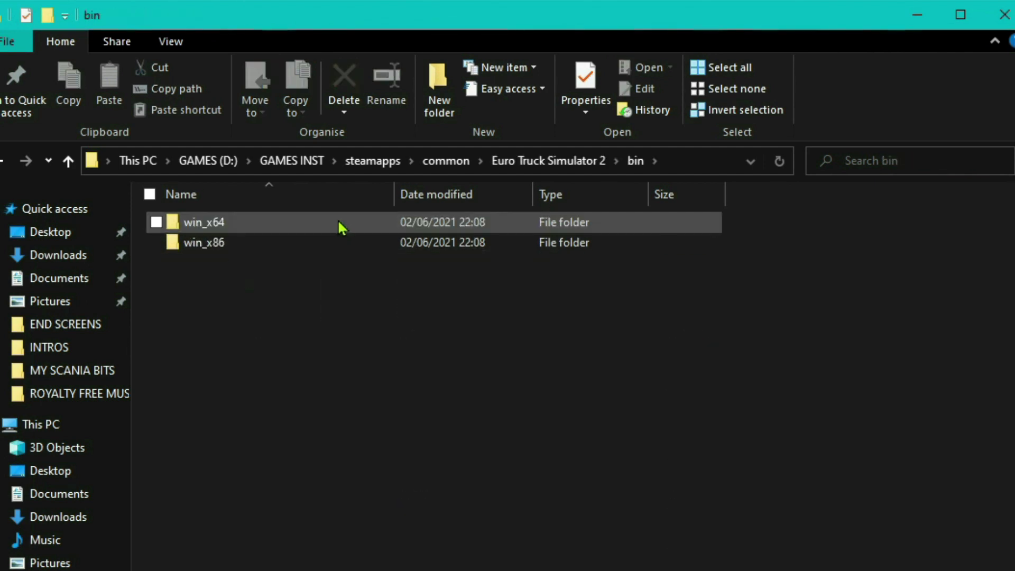
{"action": "double_click", "coordinate": [340, 227]}
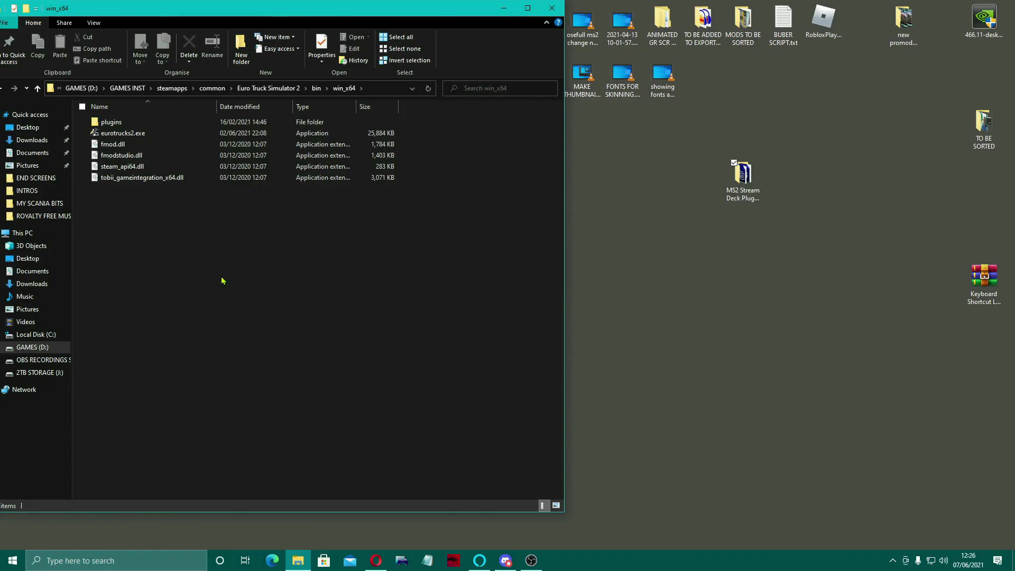
Copy the plugin's plugins folder into ETS2's win_x64 folder and verify the pasted contents
{"action": "double_click", "coordinate": [743, 174]}
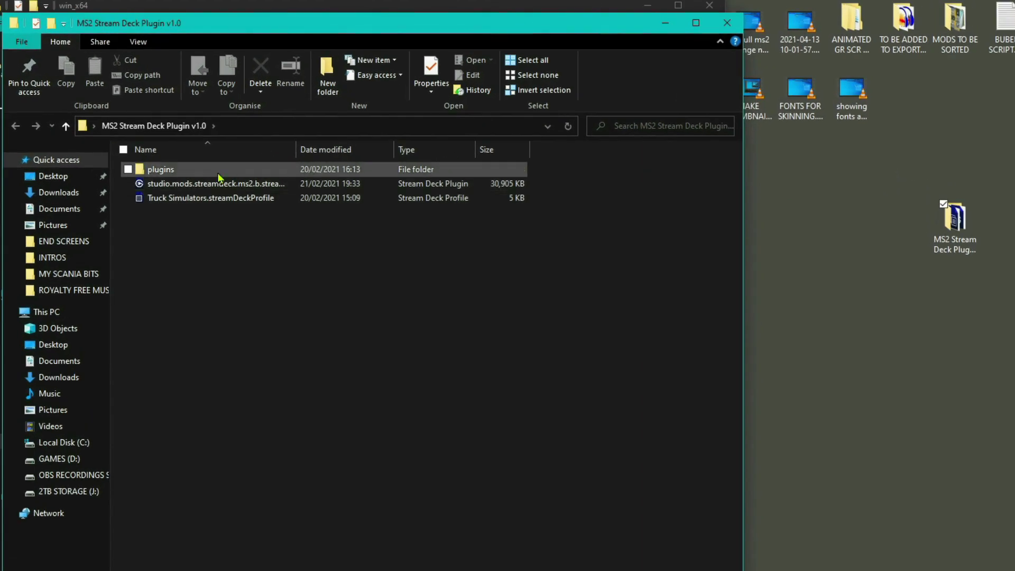
{"action": "right_click", "coordinate": [218, 172]}
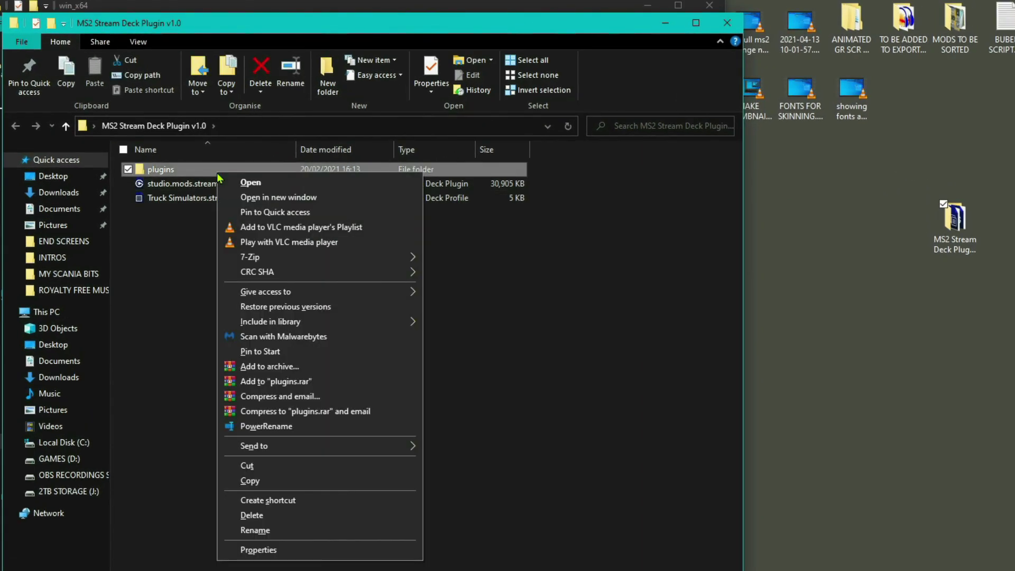
{"action": "left_click", "coordinate": [294, 481]}
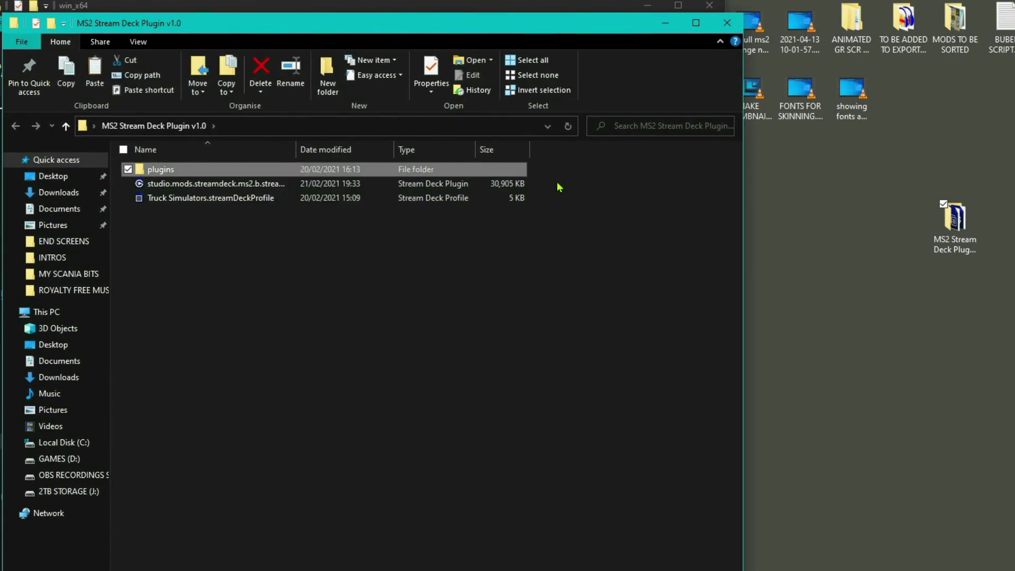
{"action": "left_click", "coordinate": [728, 29]}
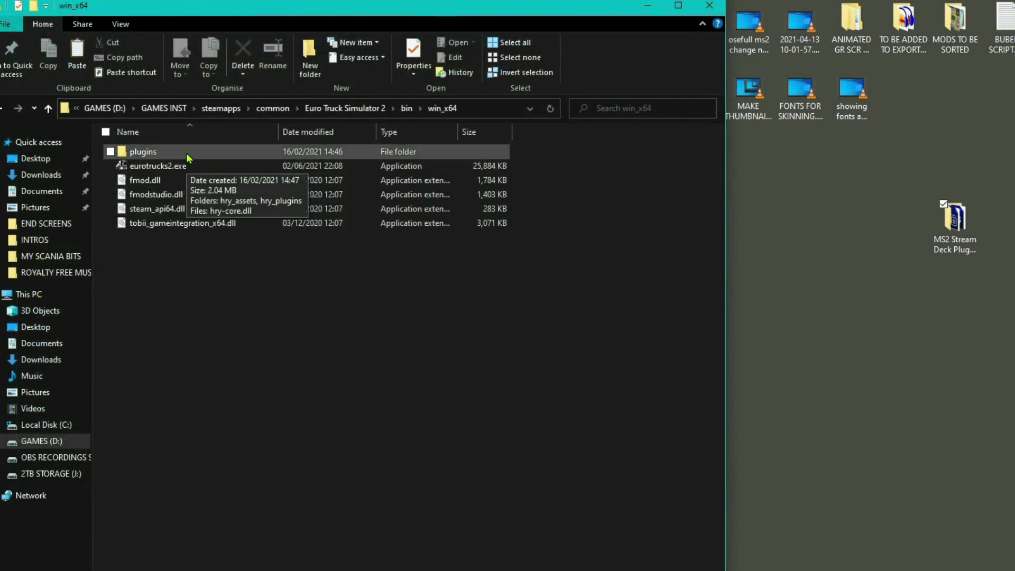
{"action": "right_click", "coordinate": [125, 252]}
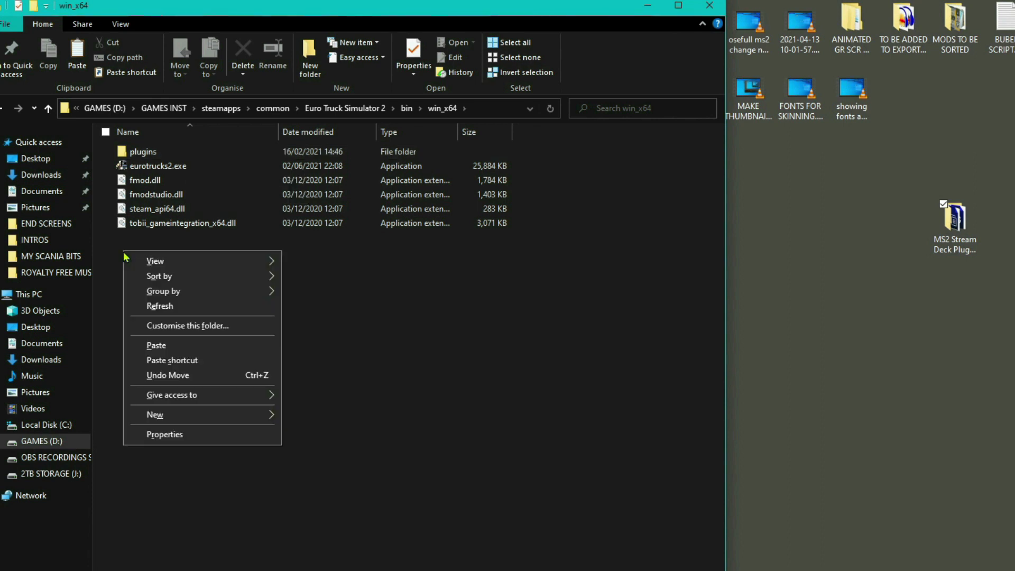
{"action": "left_click", "coordinate": [207, 351]}
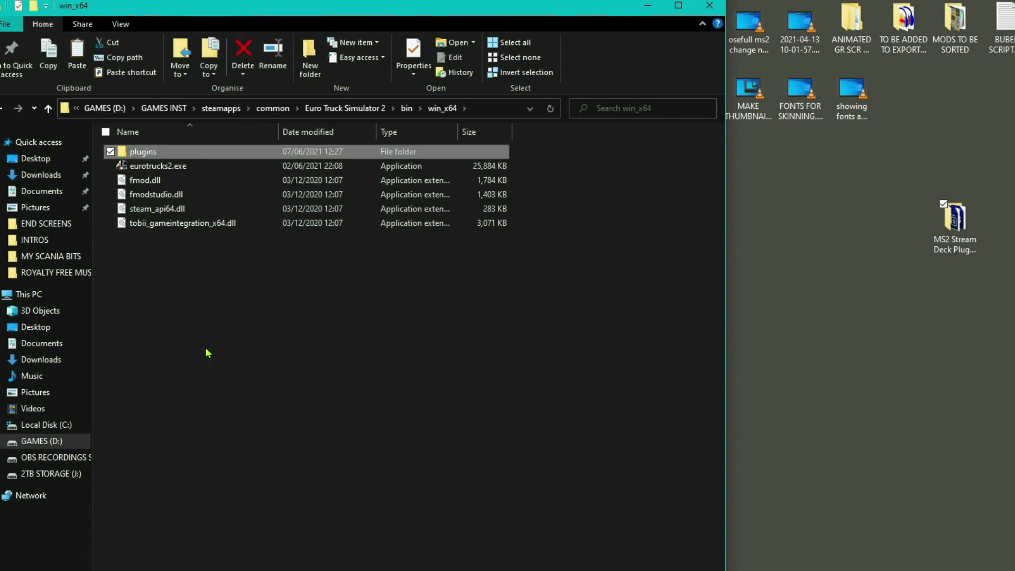
{"action": "double_click", "coordinate": [222, 154]}
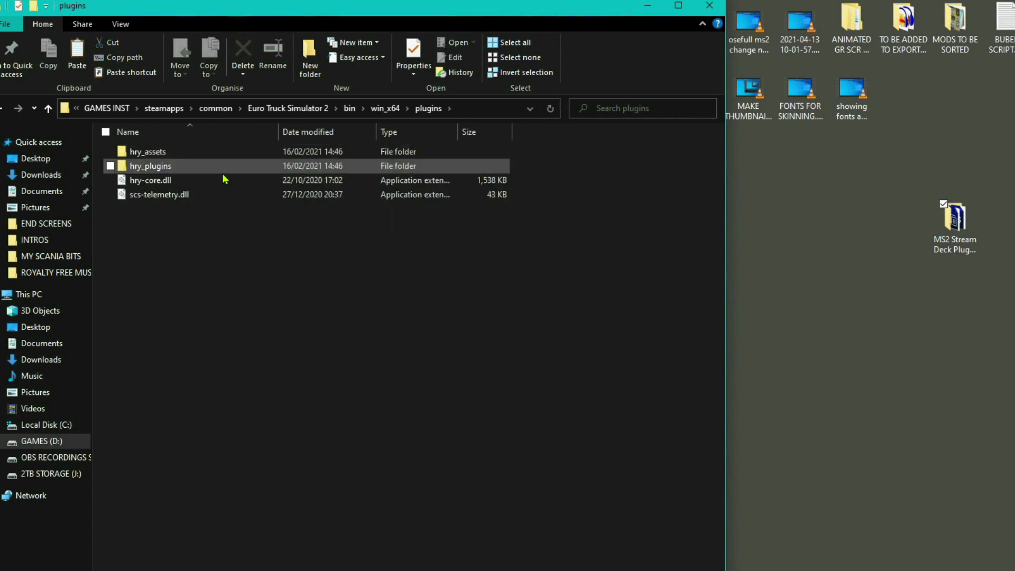
{"action": "key", "text": "alt+Tab"}
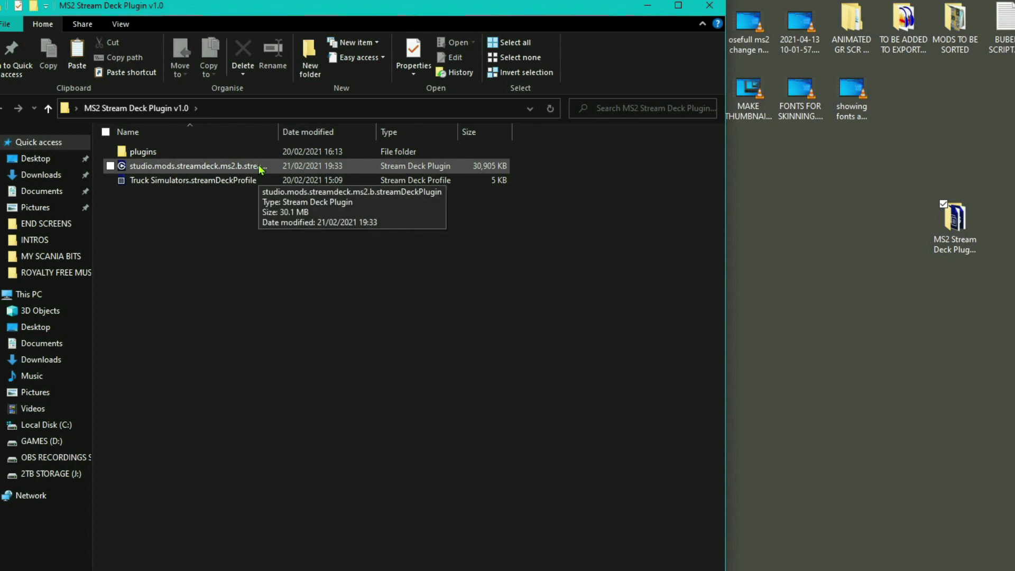
Install the studio.mods.streamdeck plugin and scroll to the Mods Studio 2 action category
{"action": "double_click", "coordinate": [260, 168]}
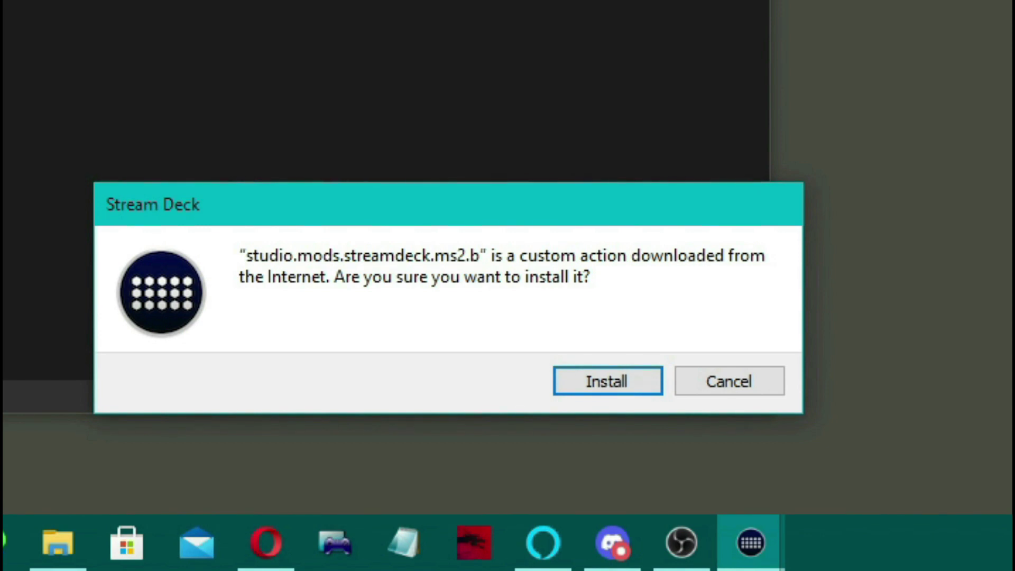
{"action": "left_click", "coordinate": [605, 379]}
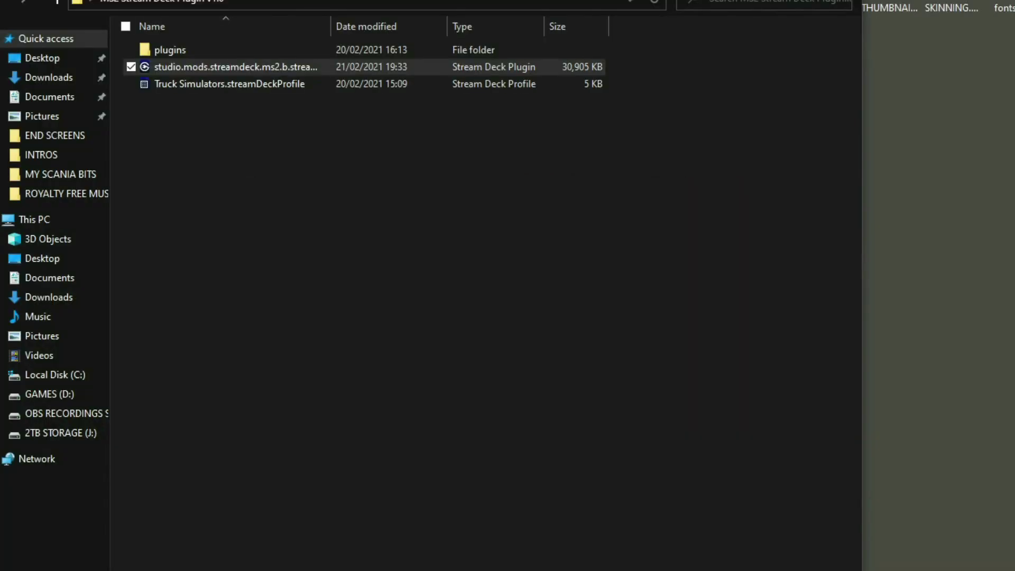
{"action": "scroll", "coordinate": [810, 393], "scroll_direction": "down", "scroll_amount": 10}
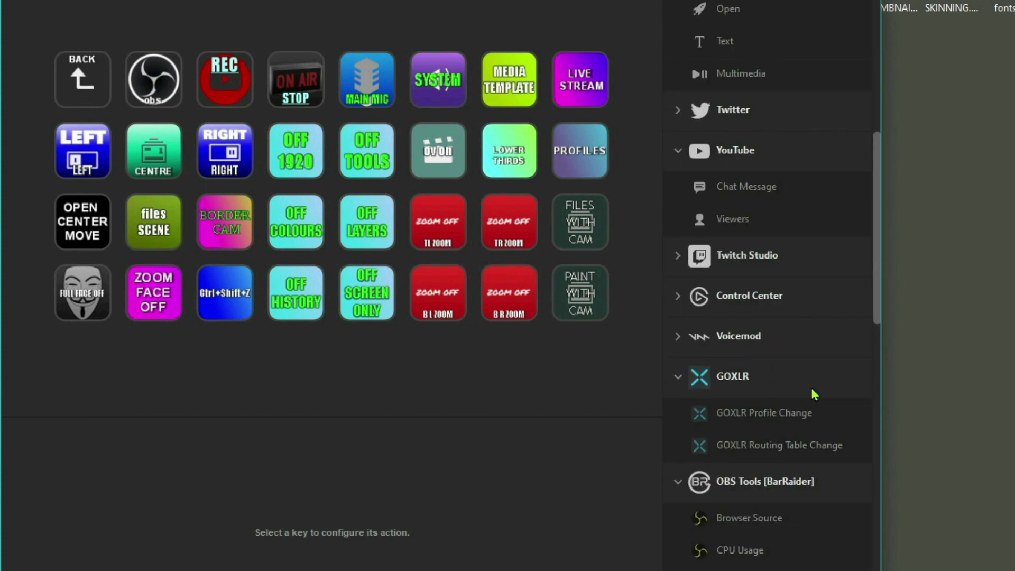
{"action": "scroll", "coordinate": [814, 394], "scroll_direction": "down", "scroll_amount": 12}
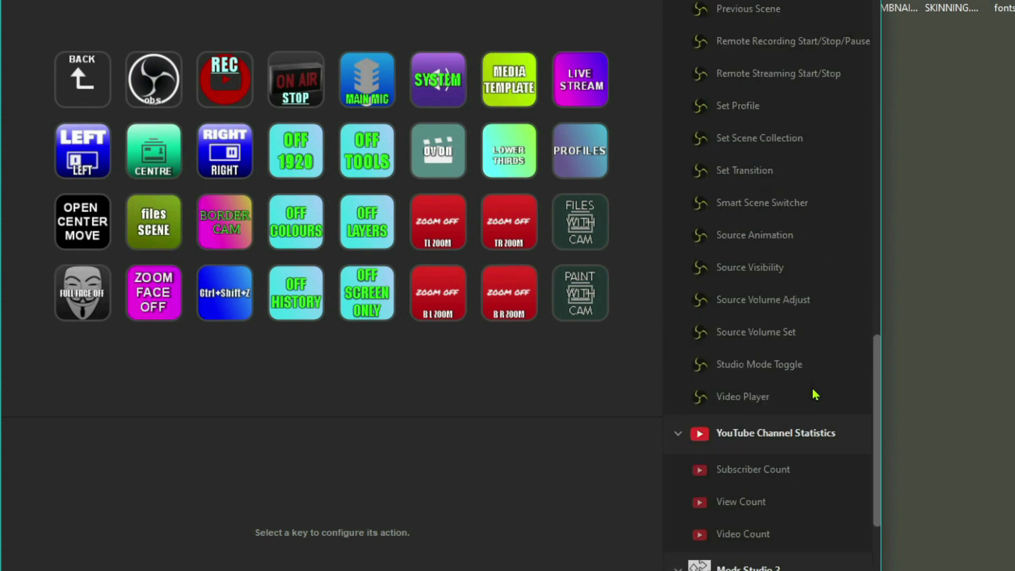
{"action": "scroll", "coordinate": [814, 394], "scroll_direction": "down", "scroll_amount": 4}
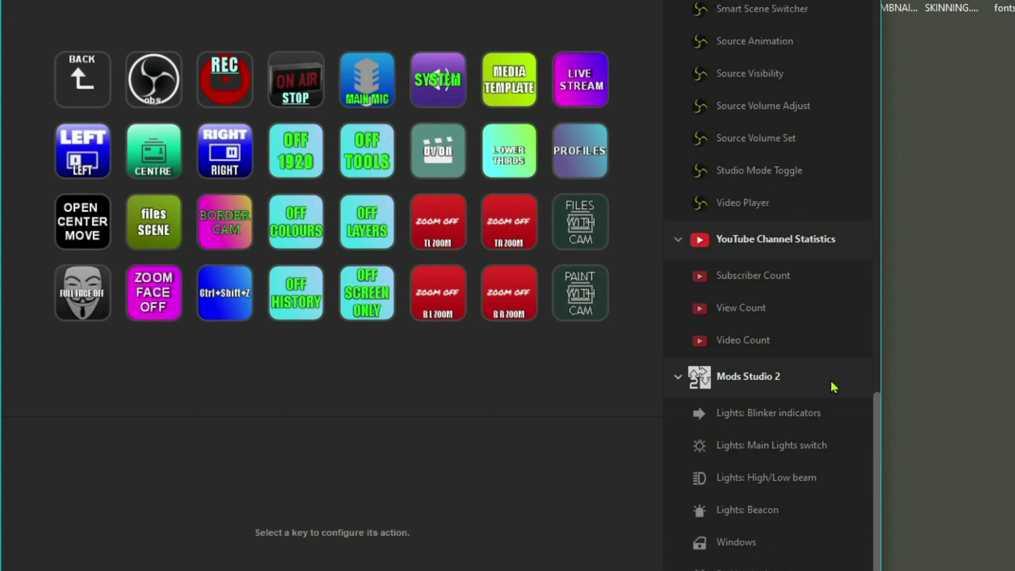
{"action": "scroll", "coordinate": [834, 388], "scroll_direction": "down", "scroll_amount": 2}
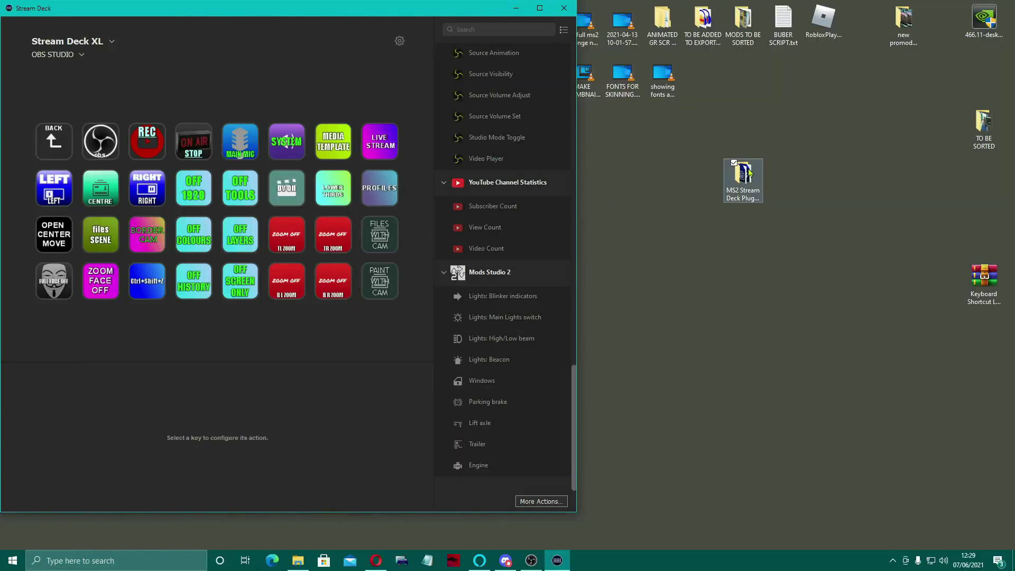
Load the Truck Simulators Stream Deck profile from the plugin folder
{"action": "double_click", "coordinate": [748, 172]}
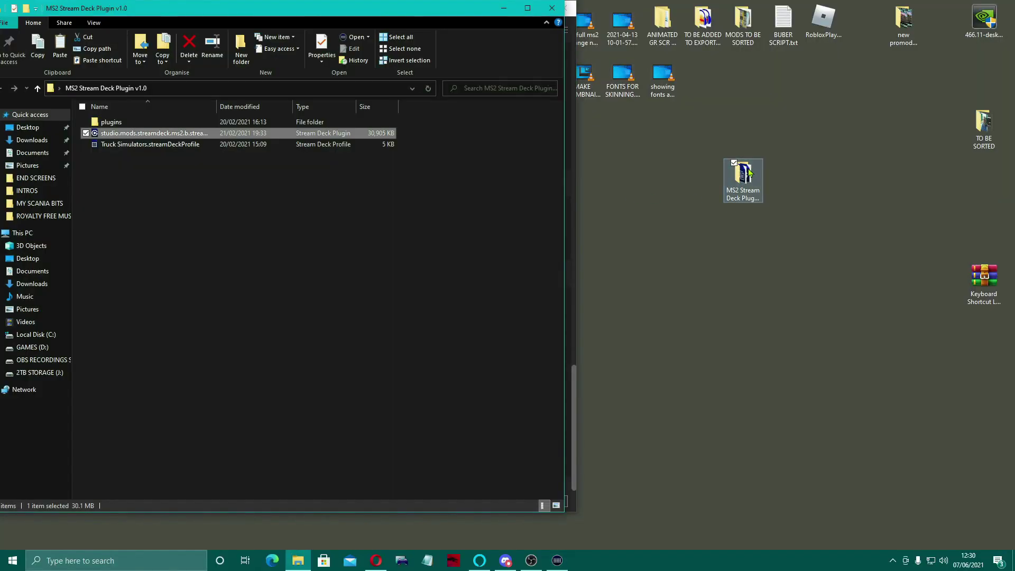
{"action": "left_click", "coordinate": [203, 144]}
{"action": "left_click", "coordinate": [553, 15]}
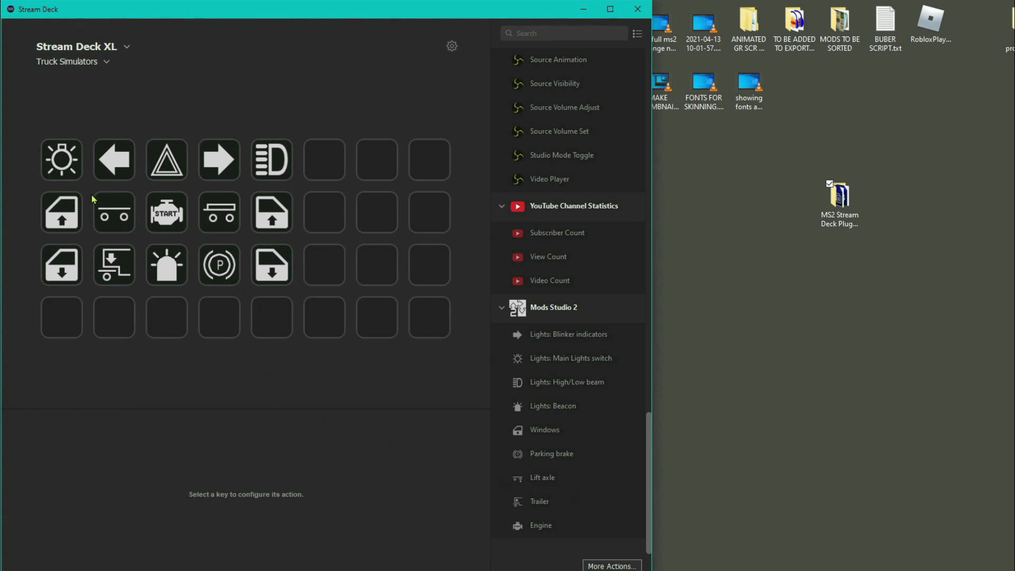
Inspect the Main Lights, blinker, High/Low beam and window-up keys' settings
{"action": "left_click", "coordinate": [74, 172]}
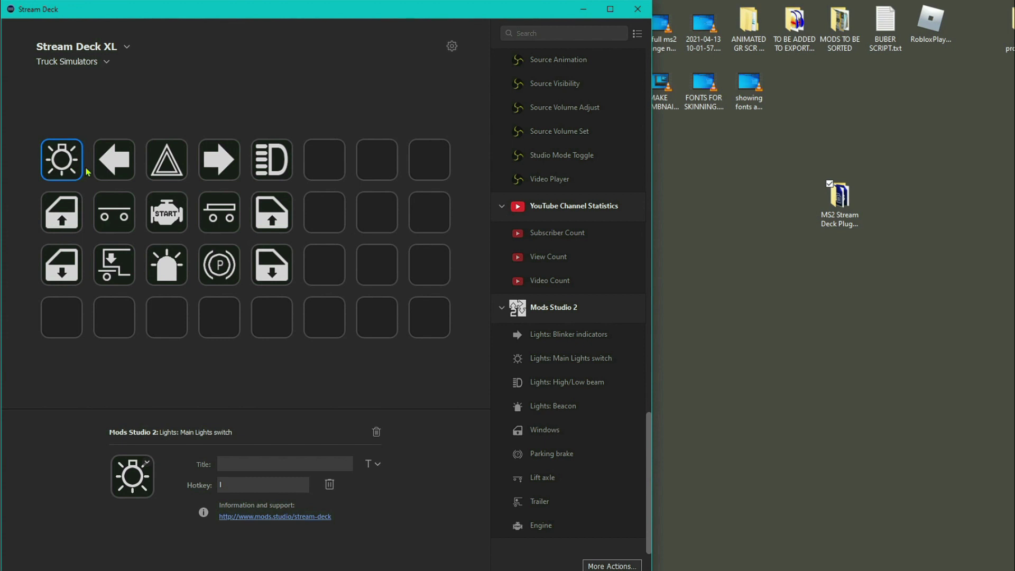
{"action": "left_click", "coordinate": [120, 171]}
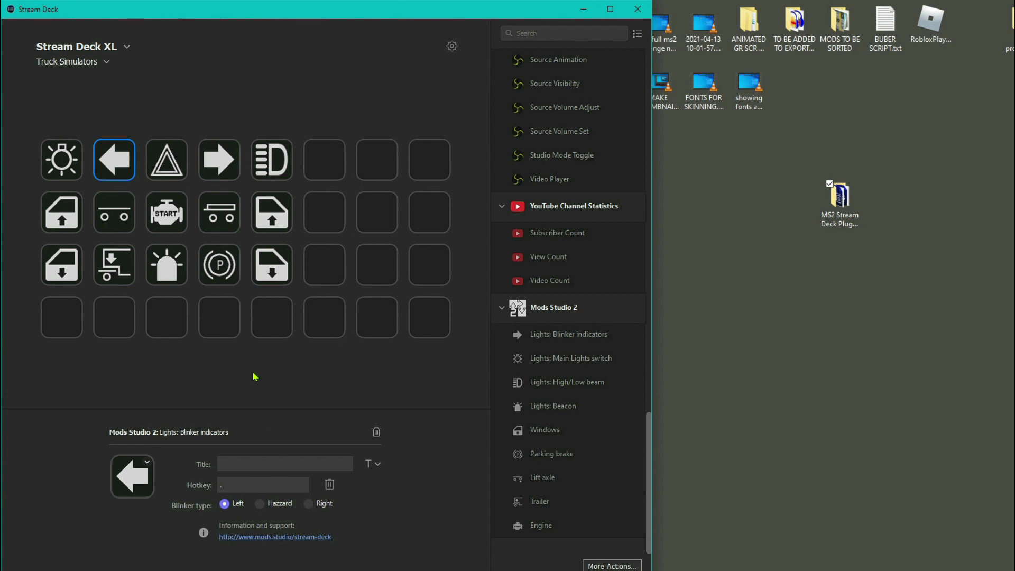
{"action": "left_click", "coordinate": [264, 167]}
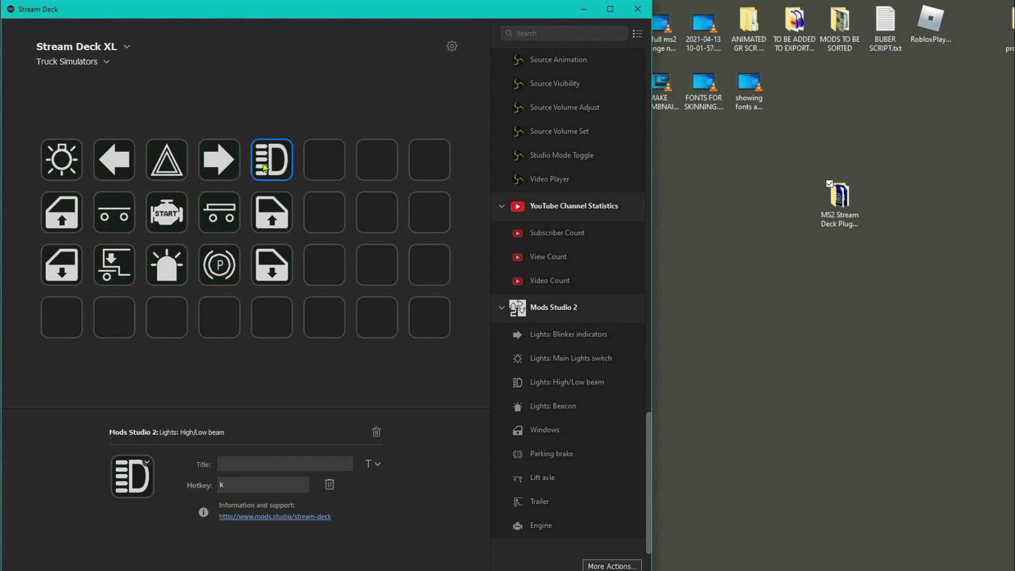
{"action": "left_click", "coordinate": [272, 212]}
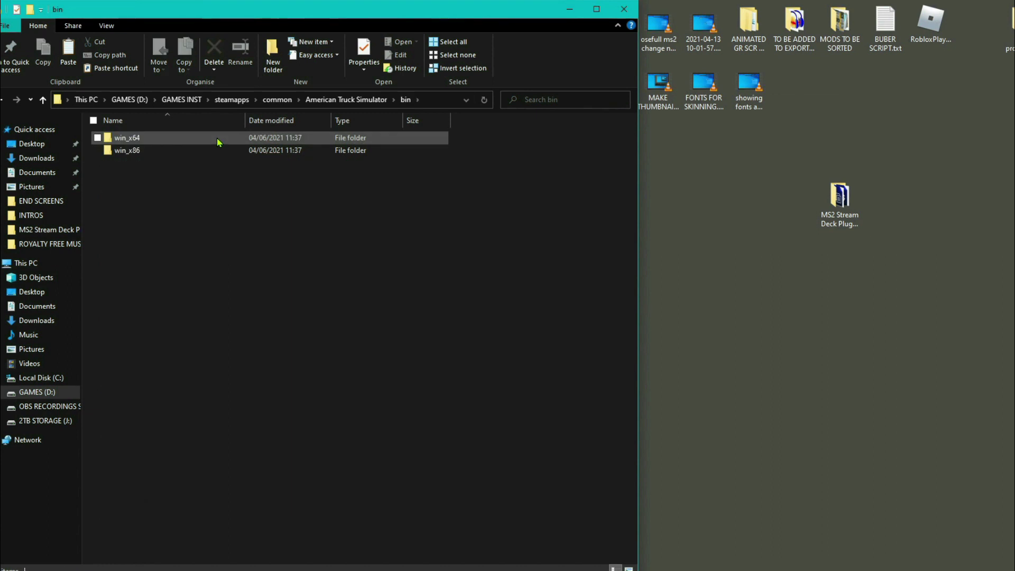
Copy the plugins folder from MS2 Stream Deck Plugin v1.0 and paste it into win_x64
{"action": "double_click", "coordinate": [216, 138]}
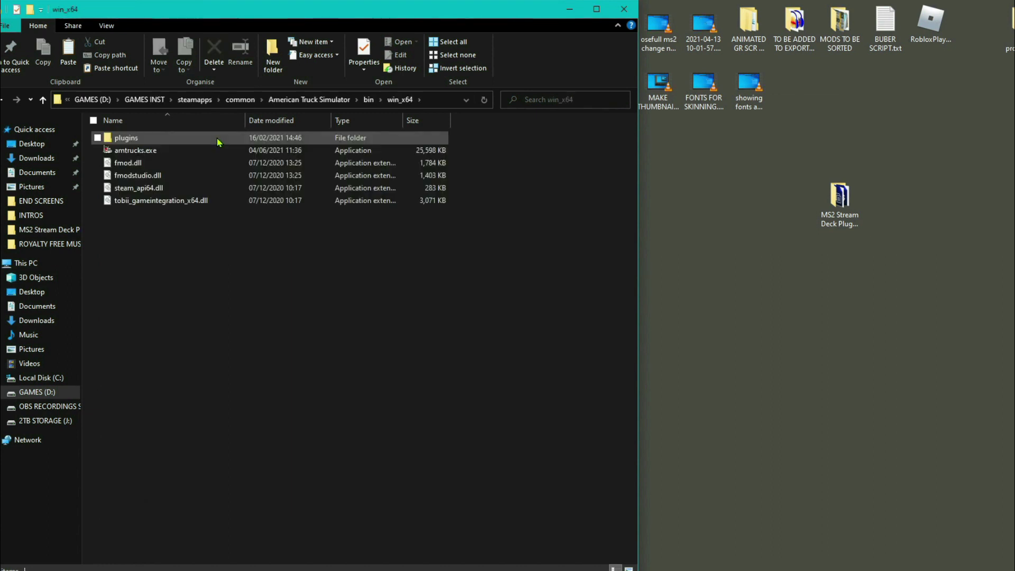
{"action": "double_click", "coordinate": [841, 204]}
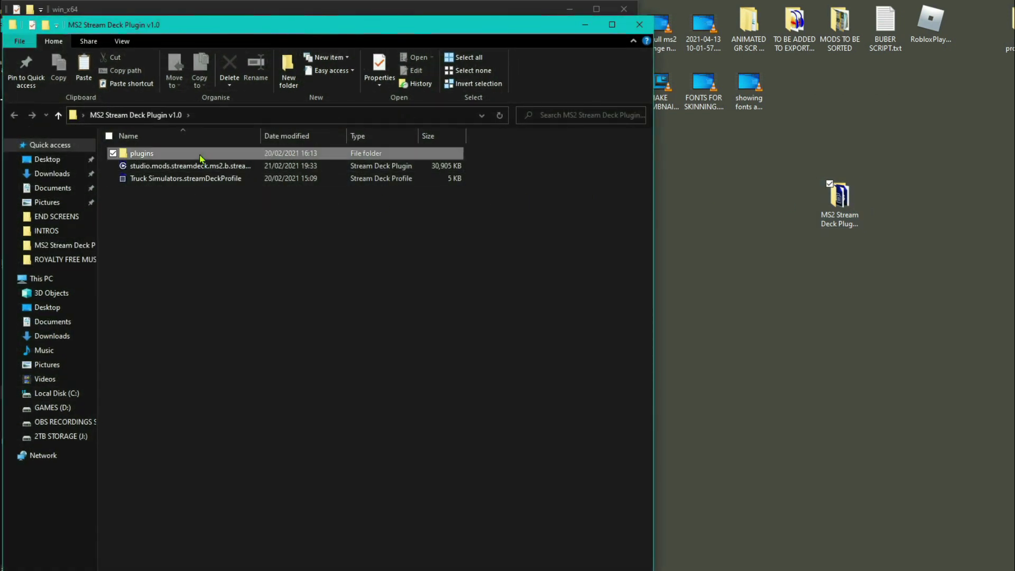
{"action": "right_click", "coordinate": [199, 154]}
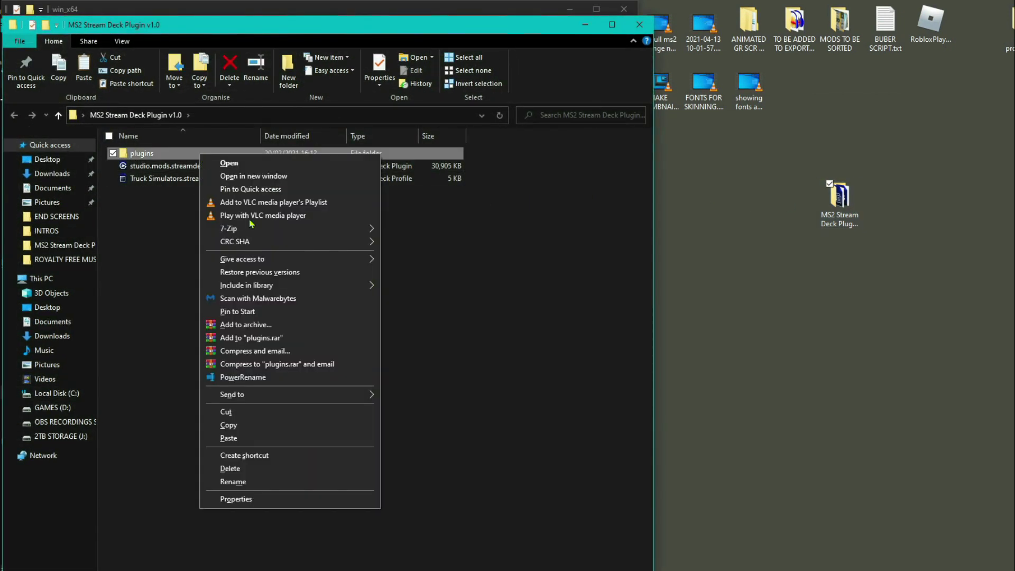
{"action": "left_click", "coordinate": [284, 426]}
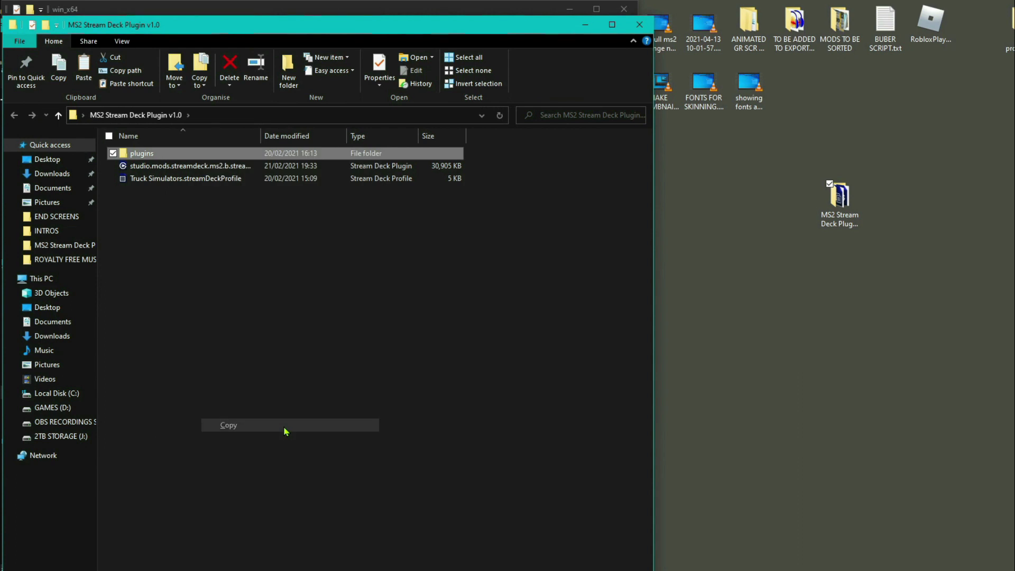
{"action": "left_click", "coordinate": [639, 25]}
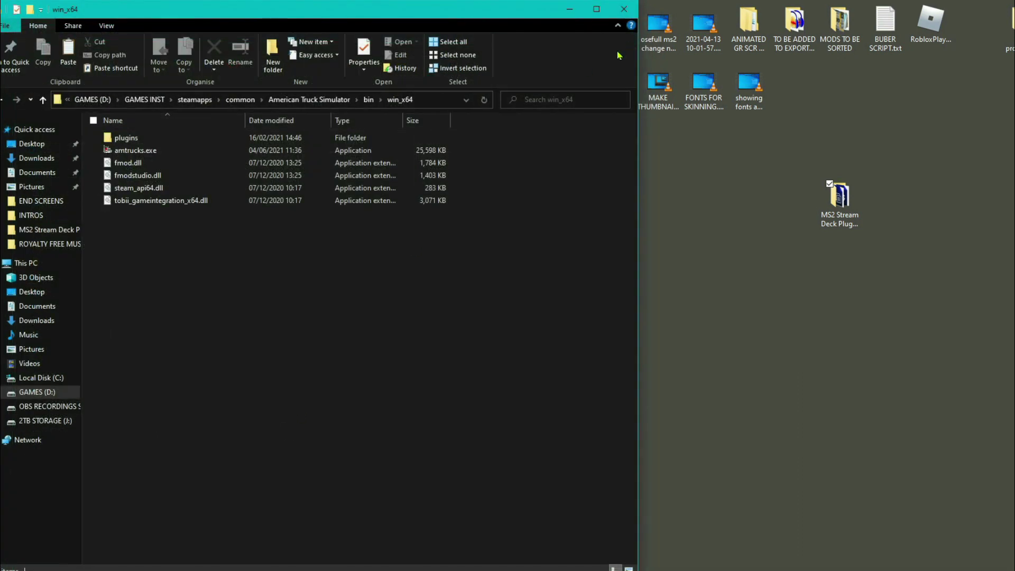
{"action": "right_click", "coordinate": [171, 247]}
{"action": "left_click", "coordinate": [235, 331]}
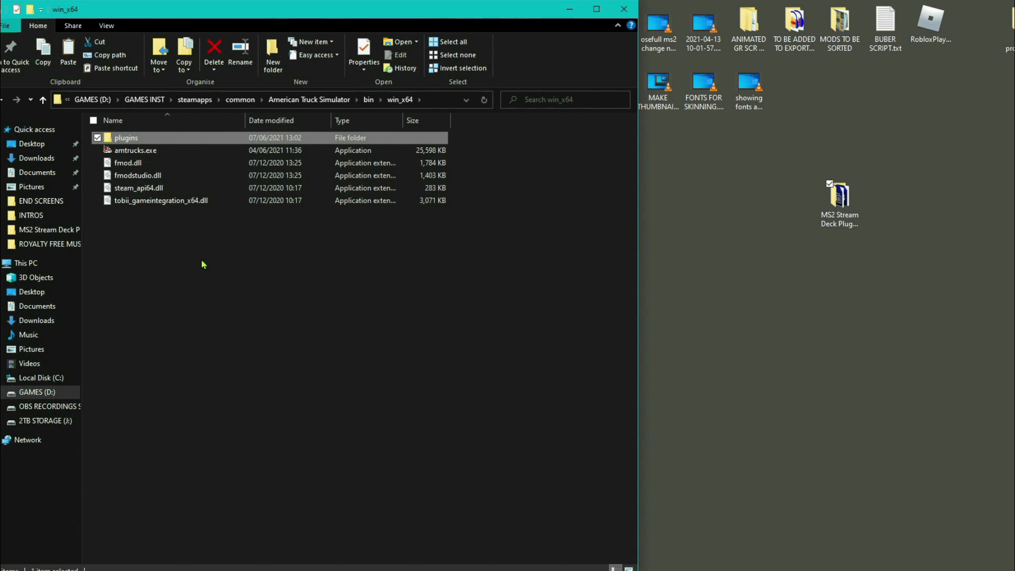
{"action": "left_click", "coordinate": [623, 7]}
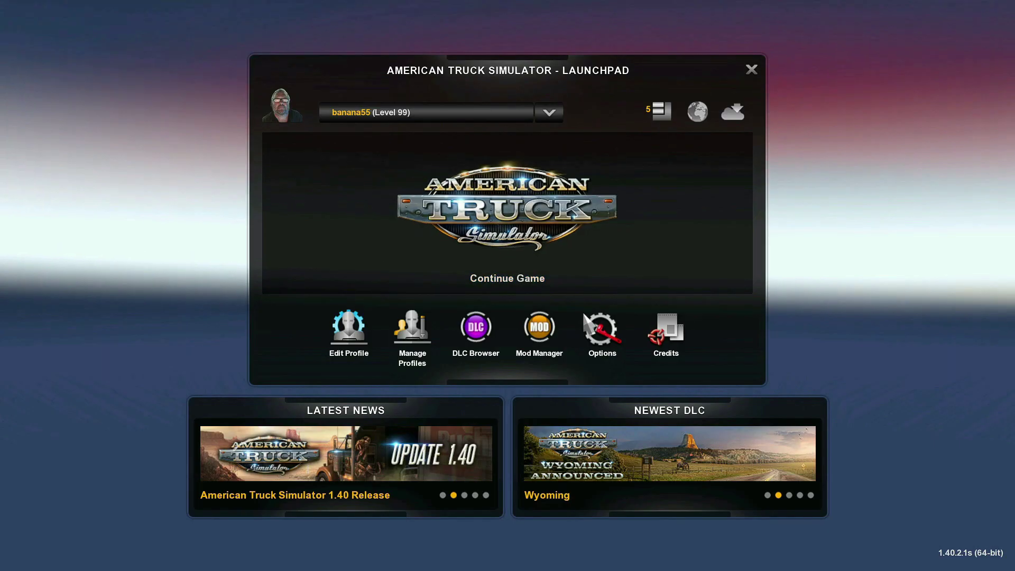
In Options, bind Engine Electricity to A, Parking Brake to SPACE, Lift Axle U, Trailer Axle K
{"action": "left_click", "coordinate": [602, 326]}
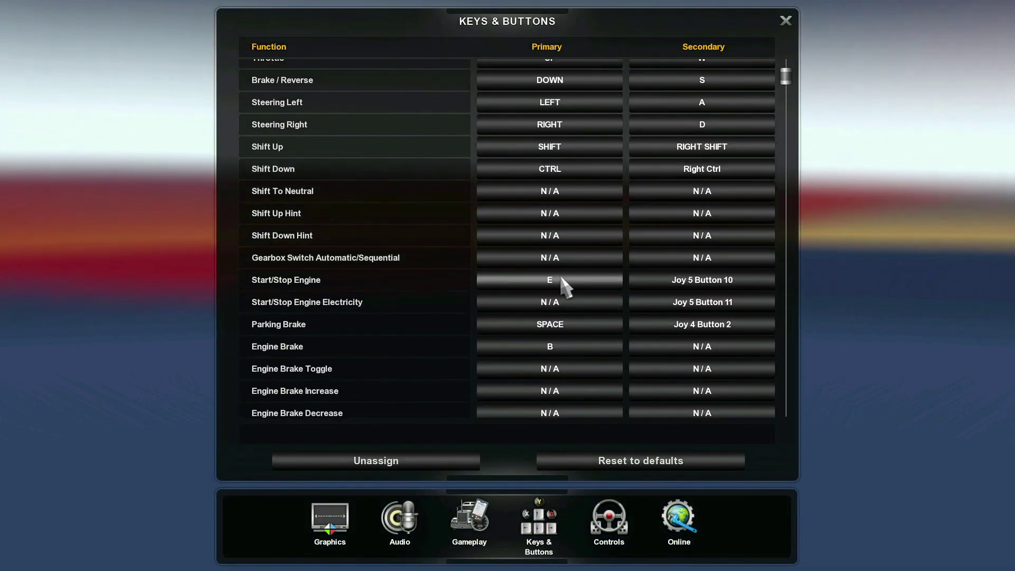
{"action": "left_click", "coordinate": [550, 302]}
{"action": "key", "text": "a"}
{"action": "left_click", "coordinate": [550, 324]}
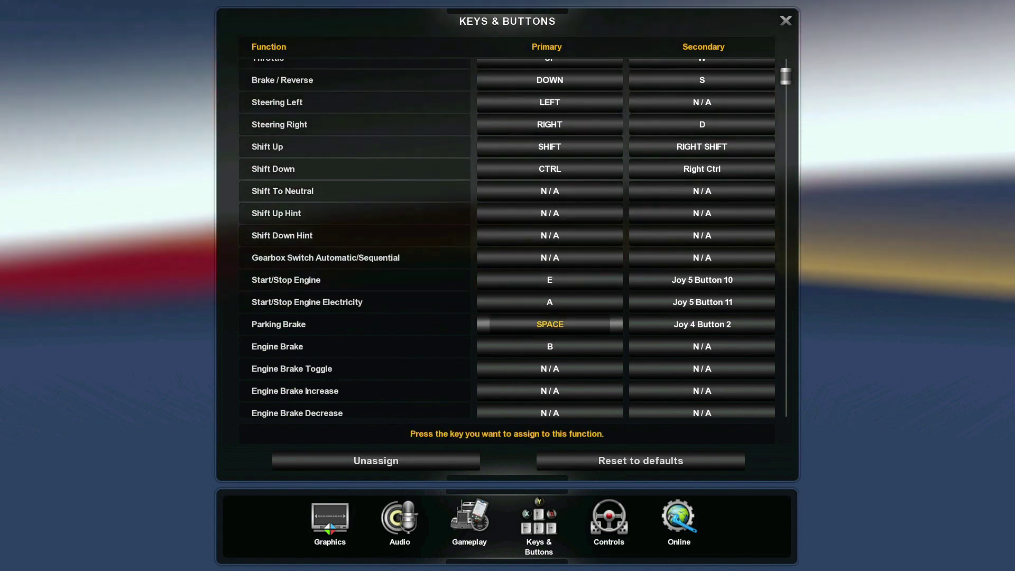
{"action": "key", "text": "space"}
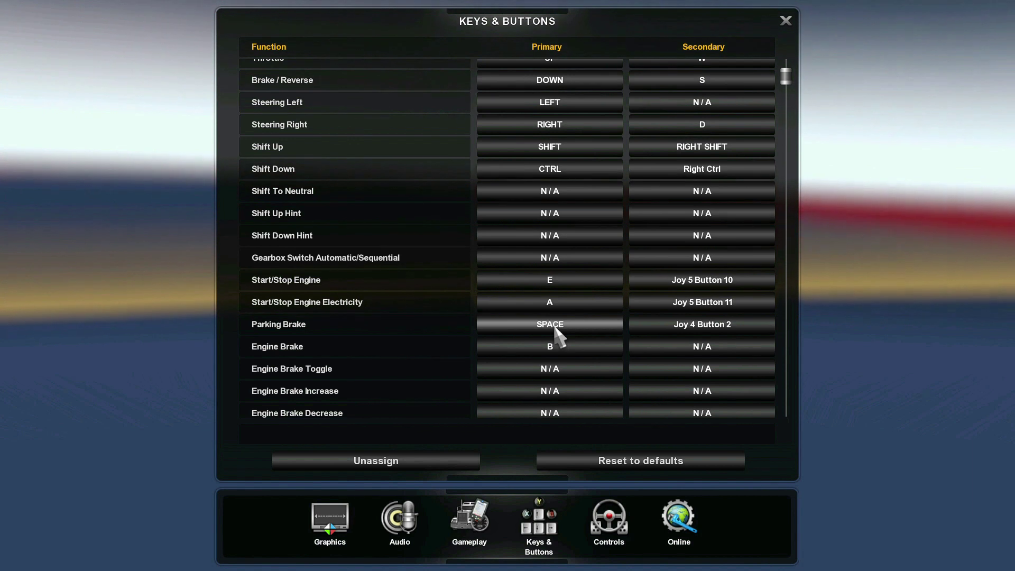
{"action": "scroll", "coordinate": [555, 328], "scroll_direction": "down", "scroll_amount": 6}
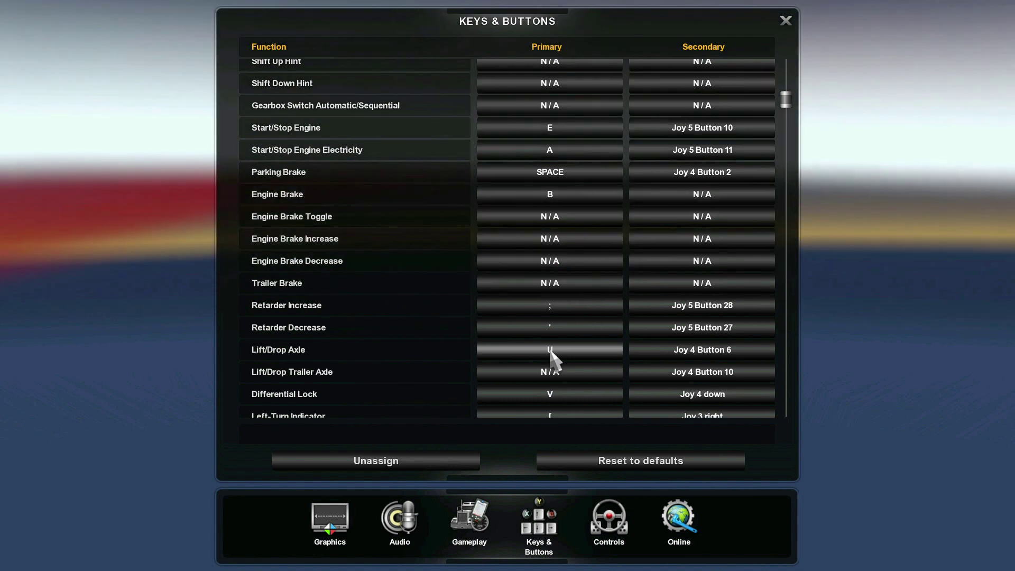
{"action": "left_click", "coordinate": [551, 351]}
{"action": "key", "text": "u"}
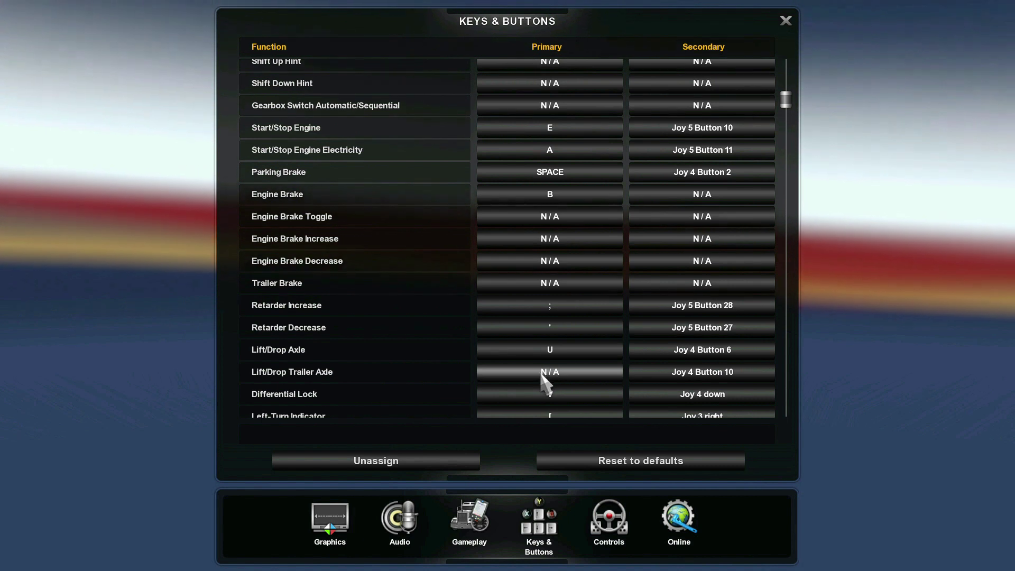
{"action": "left_click", "coordinate": [547, 370]}
{"action": "key", "text": "k"}
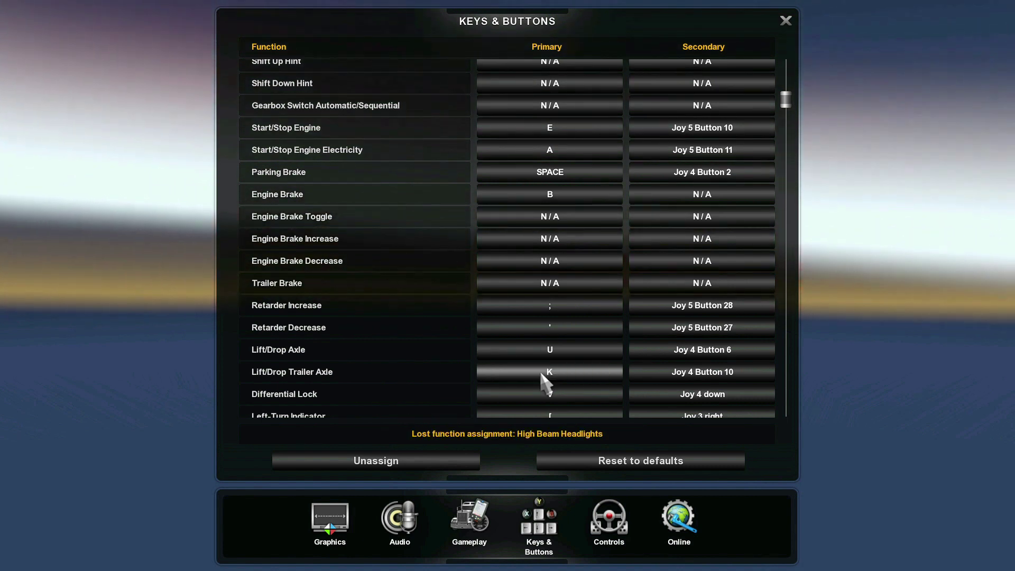
Bind Left-Turn Indicator to ], Right-Turn Indicator to [ and Hazard Warning to F
{"action": "scroll", "coordinate": [551, 401], "scroll_direction": "down", "scroll_amount": 1}
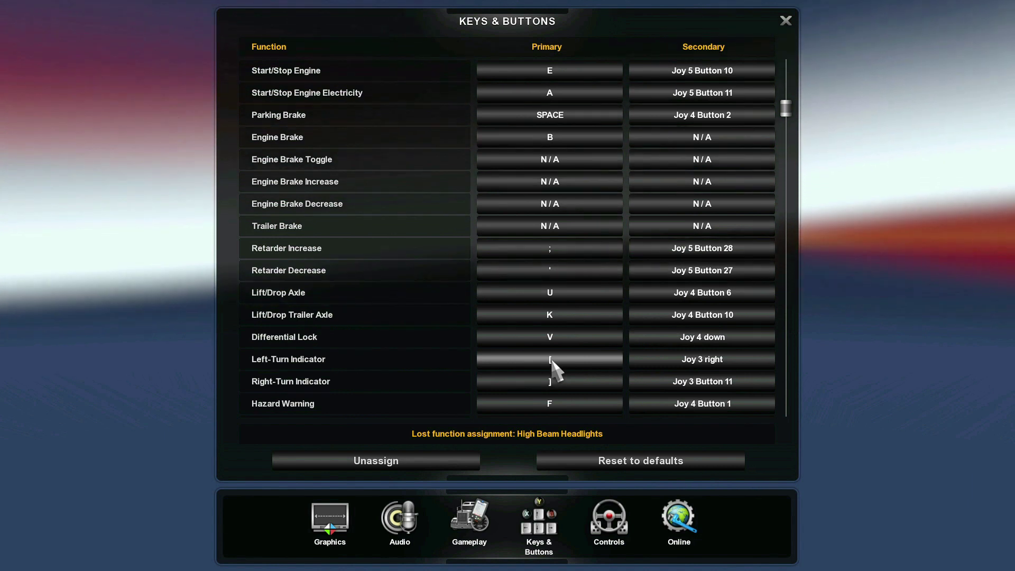
{"action": "left_click", "coordinate": [551, 364]}
{"action": "key", "text": "bracketright"}
{"action": "left_click", "coordinate": [550, 381]}
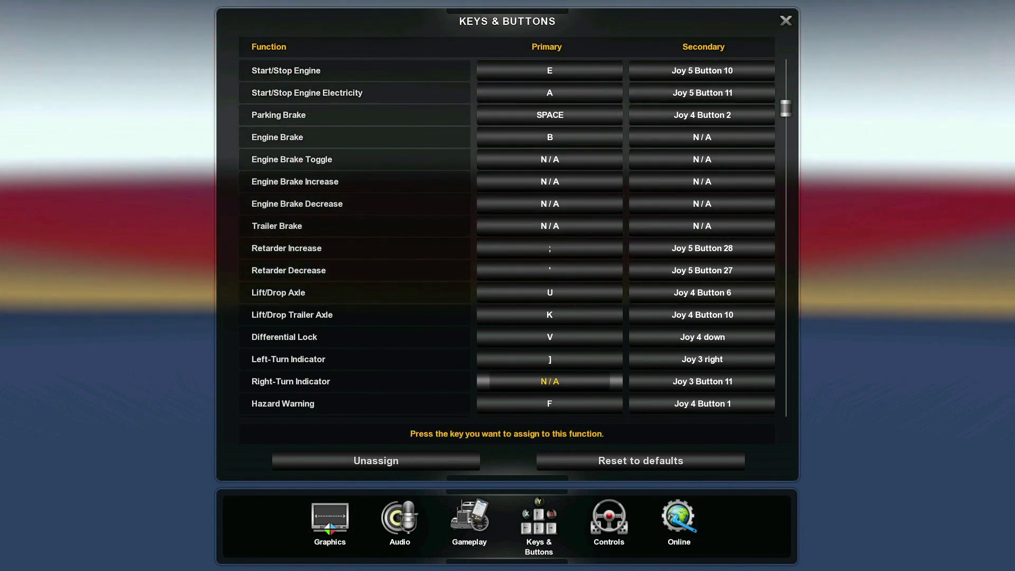
{"action": "key", "text": "bracketleft"}
{"action": "left_click", "coordinate": [551, 403]}
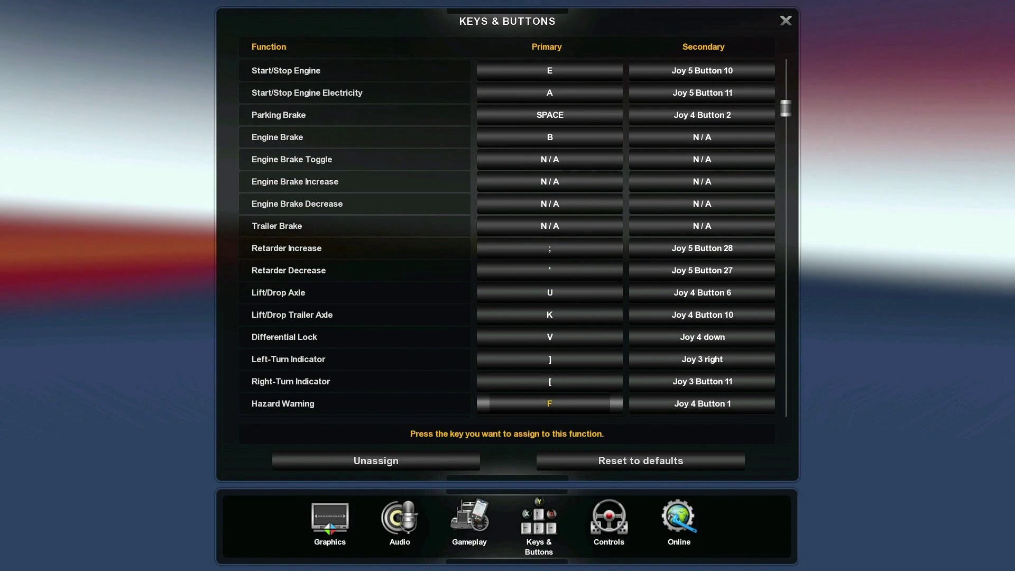
{"action": "key", "text": "f"}
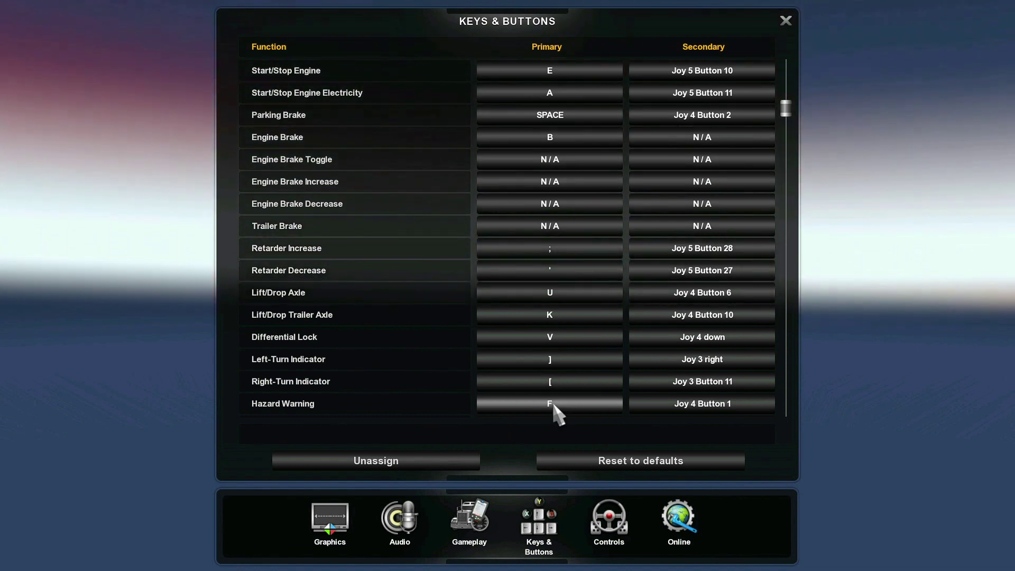
Bind Light Modes to L, High Beam Headlights to H and the Beacon to B
{"action": "scroll", "coordinate": [554, 404], "scroll_direction": "down", "scroll_amount": 1}
{"action": "left_click", "coordinate": [555, 368]}
{"action": "key", "text": "l"}
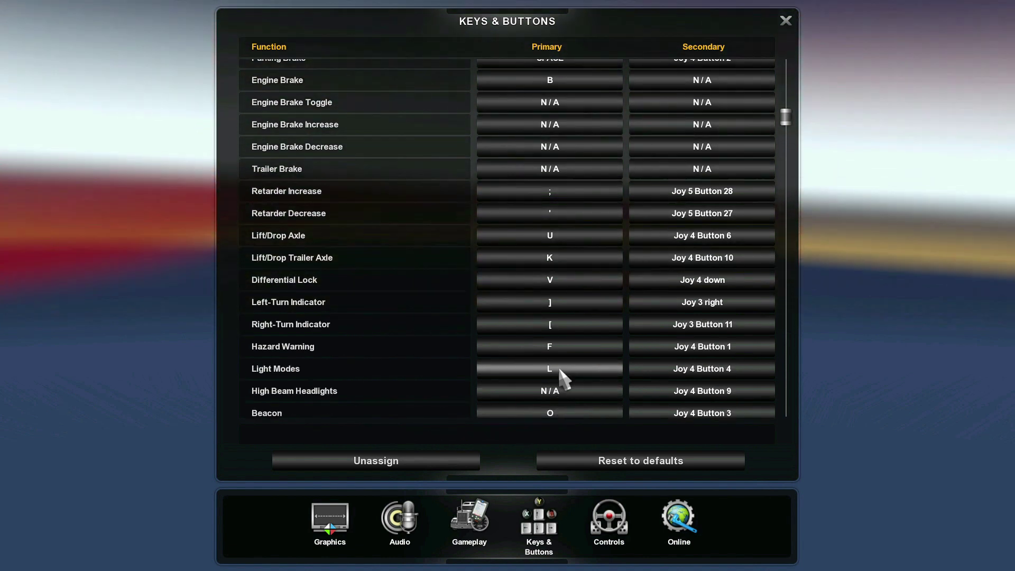
{"action": "left_click", "coordinate": [562, 391]}
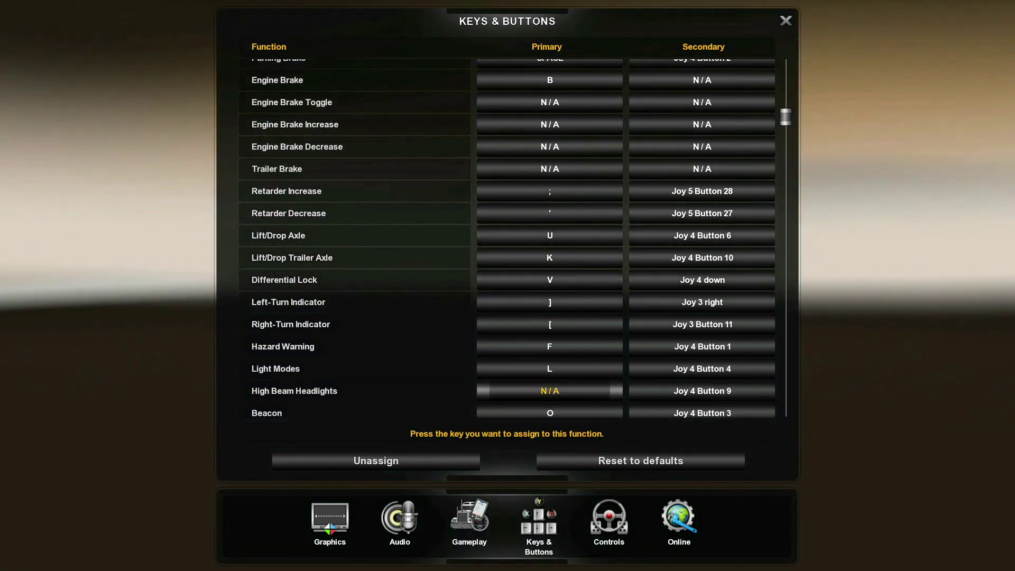
{"action": "key", "text": "h"}
{"action": "left_click", "coordinate": [562, 413]}
{"action": "key", "text": "b"}
Bind Open/Close Right Window to R and Z, Open/Close Left Window to O and C
{"action": "scroll", "coordinate": [558, 403], "scroll_direction": "down", "scroll_amount": 7}
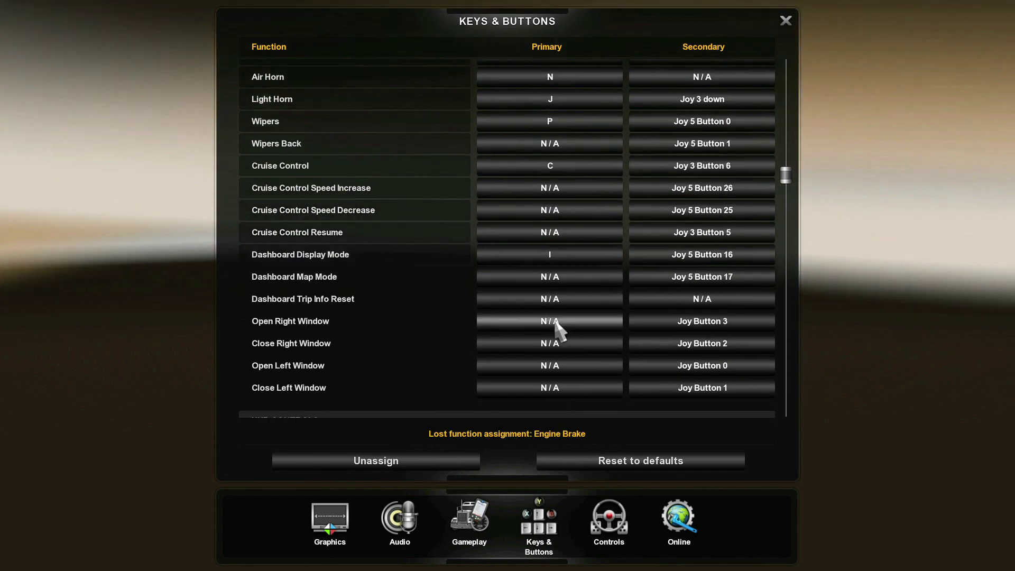
{"action": "left_click", "coordinate": [556, 323]}
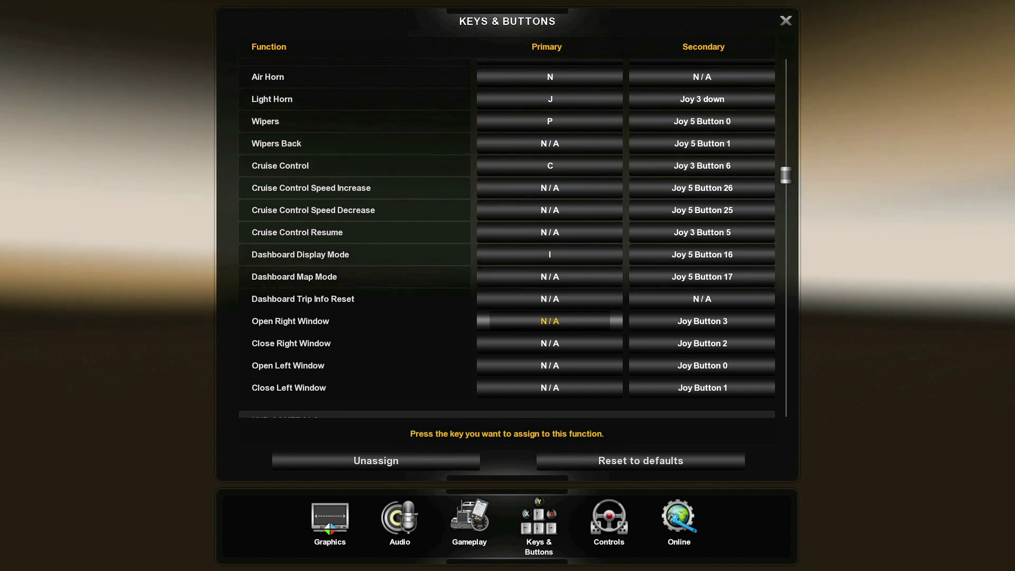
{"action": "key", "text": "r"}
{"action": "left_click", "coordinate": [553, 345]}
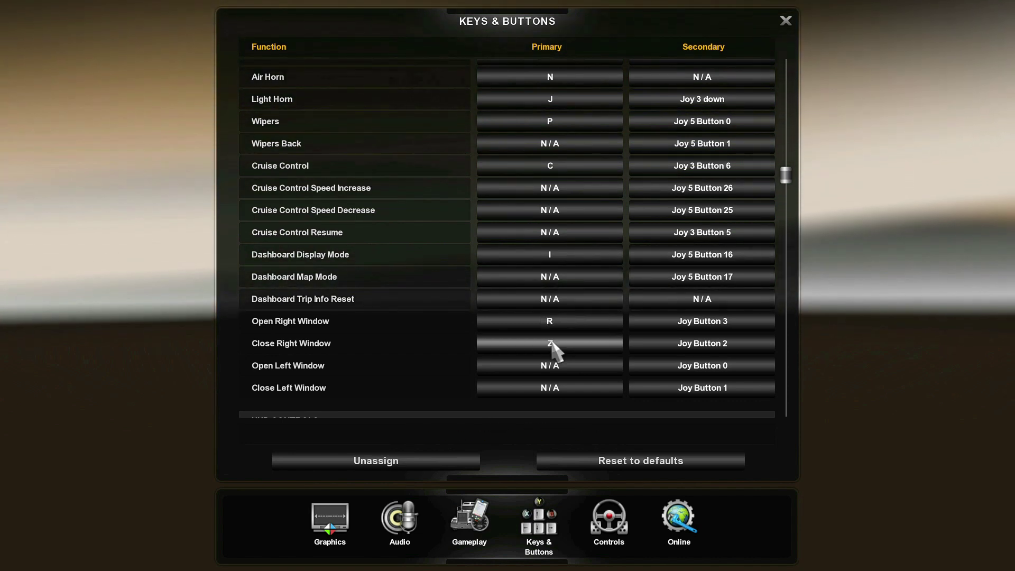
{"action": "key", "text": "z"}
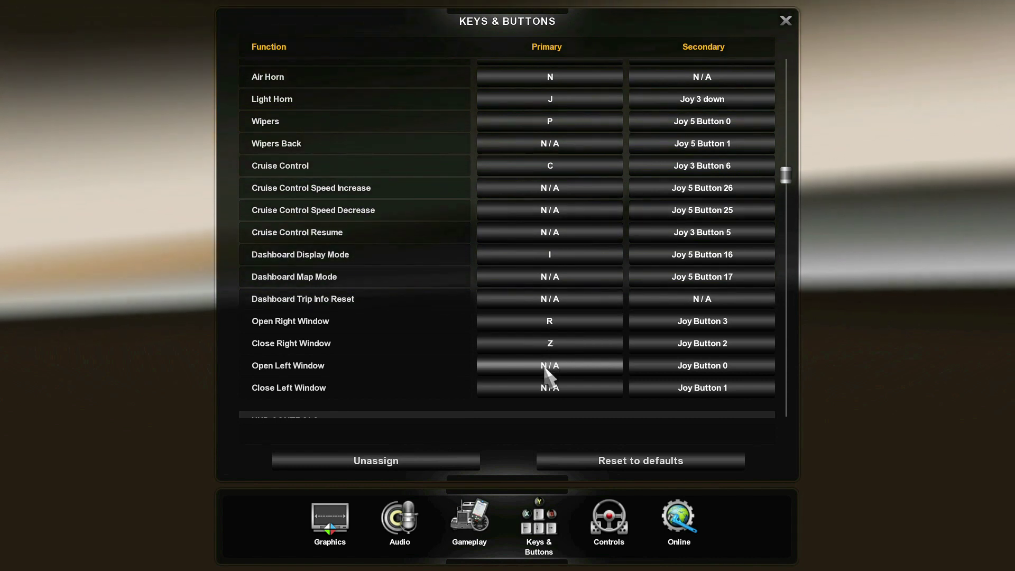
{"action": "left_click", "coordinate": [549, 369]}
{"action": "key", "text": "o"}
{"action": "left_click", "coordinate": [549, 391]}
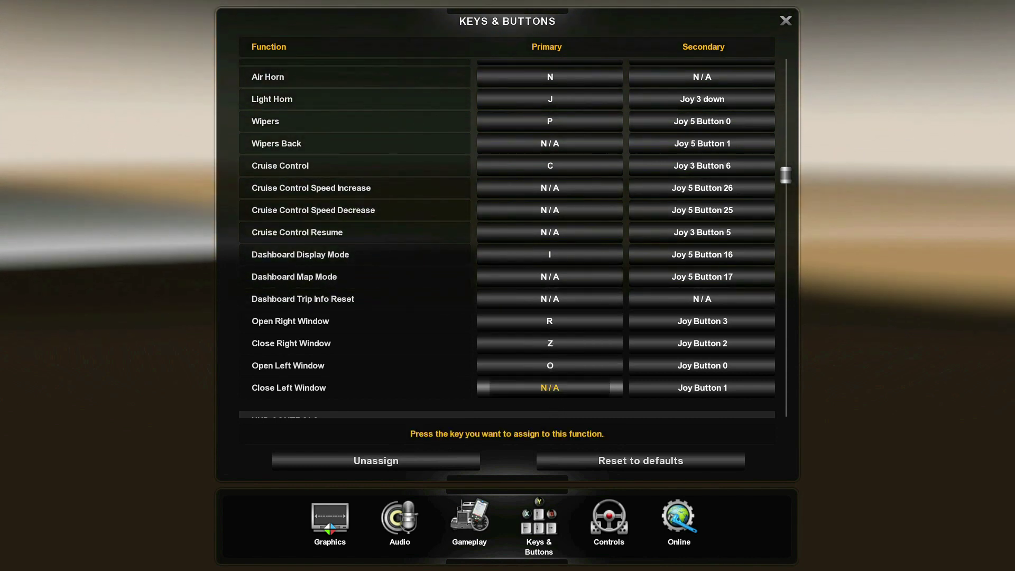
{"action": "key", "text": "c"}
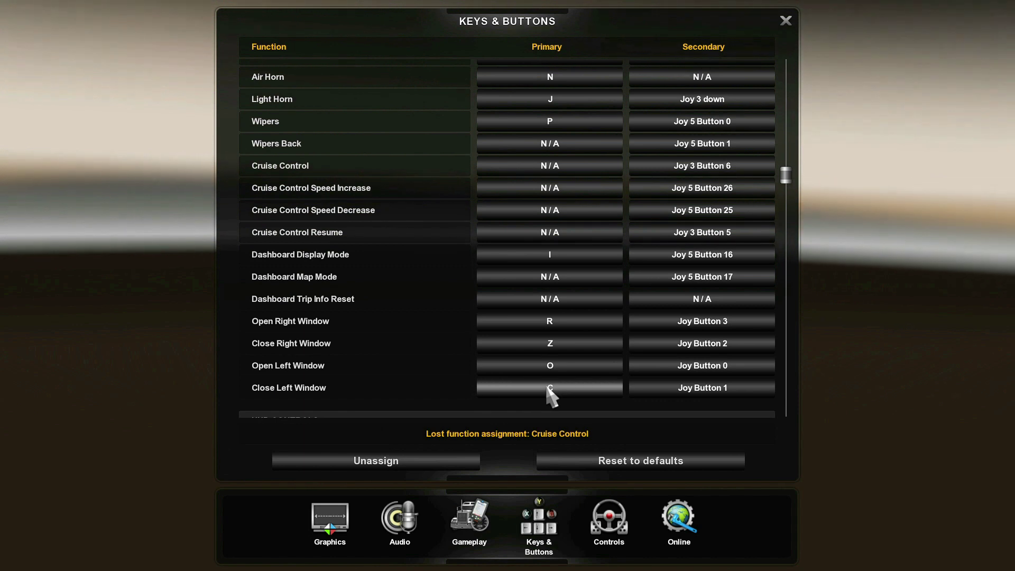
Scroll down to Trailer Attach/Detach and start reassigning its key
{"action": "scroll", "coordinate": [547, 391], "scroll_direction": "down", "scroll_amount": 1}
{"action": "scroll", "coordinate": [549, 396], "scroll_direction": "down", "scroll_amount": 1}
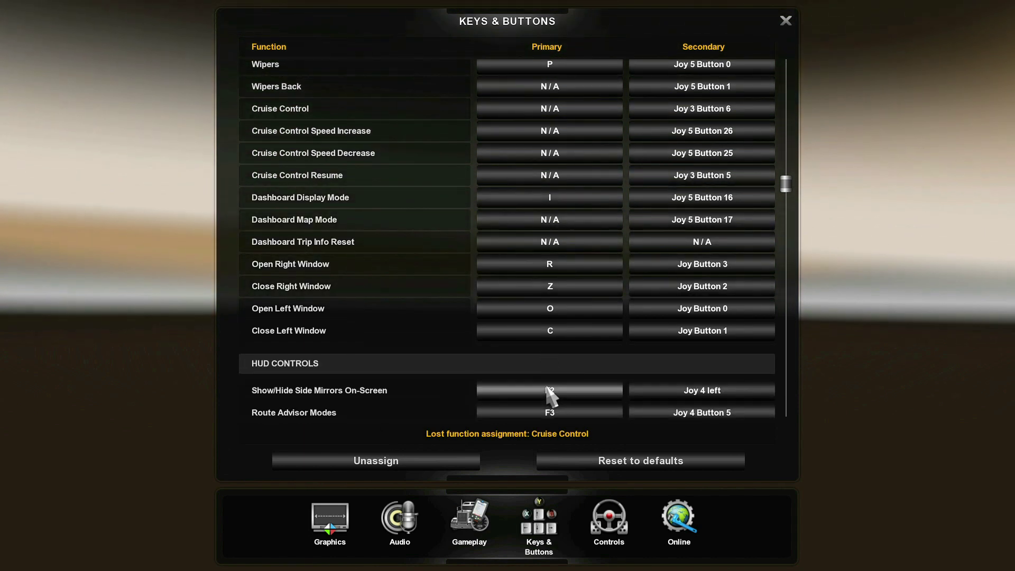
{"action": "scroll", "coordinate": [549, 396], "scroll_direction": "down", "scroll_amount": 1}
{"action": "scroll", "coordinate": [547, 388], "scroll_direction": "down", "scroll_amount": 2}
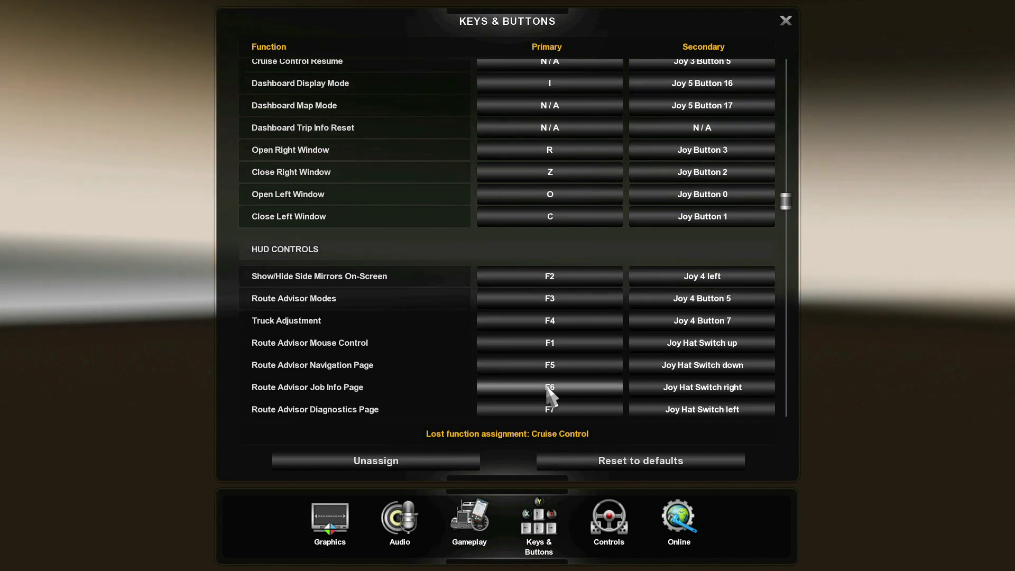
{"action": "scroll", "coordinate": [550, 396], "scroll_direction": "down", "scroll_amount": 20}
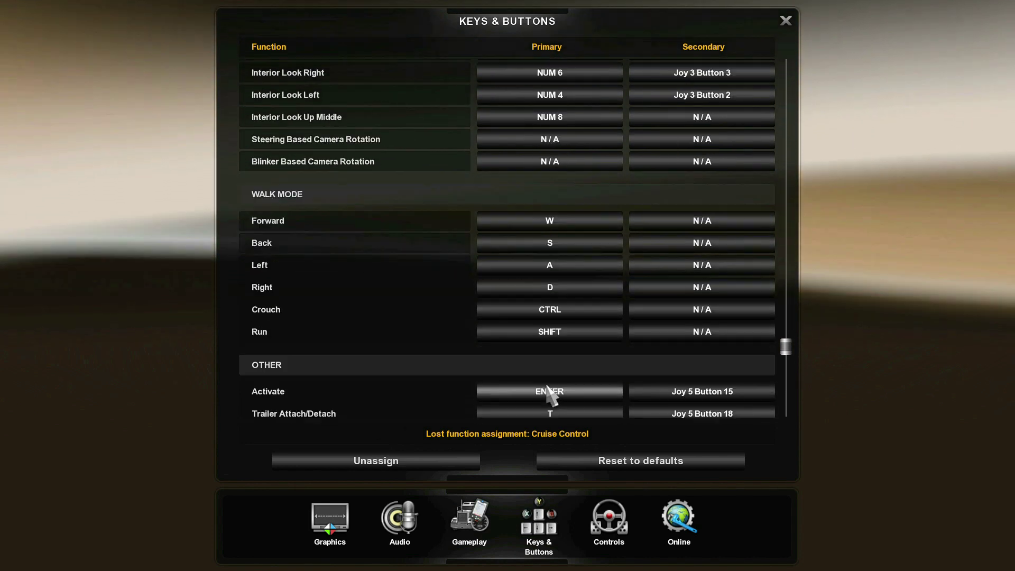
{"action": "scroll", "coordinate": [549, 396], "scroll_direction": "down", "scroll_amount": 2}
{"action": "left_click", "coordinate": [557, 341]}
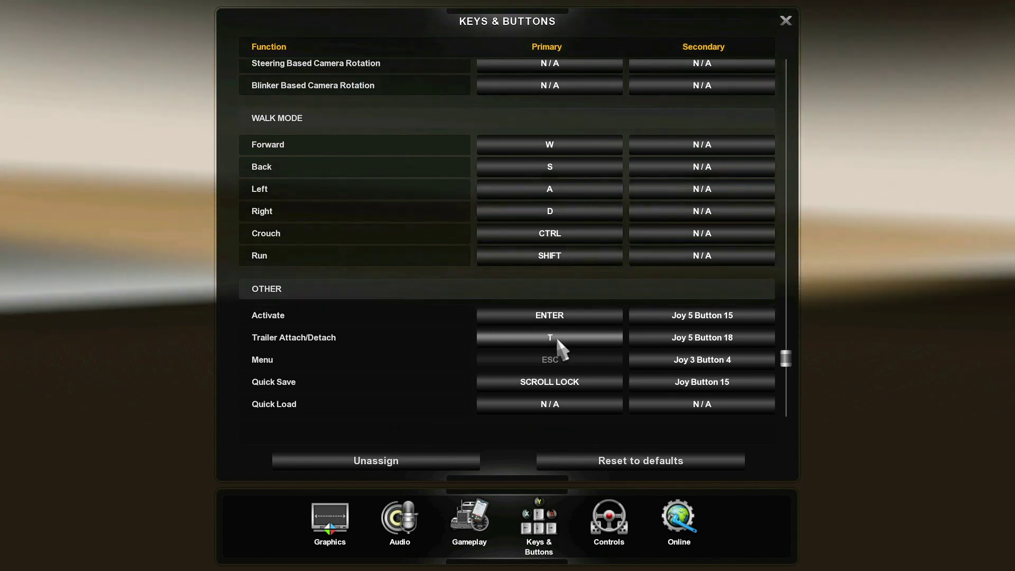
Keep Trailer Attach/Detach on T, continue the saved game, start the engine and toggle the parking brake
{"action": "key", "text": "t"}
{"action": "left_click", "coordinate": [786, 21]}
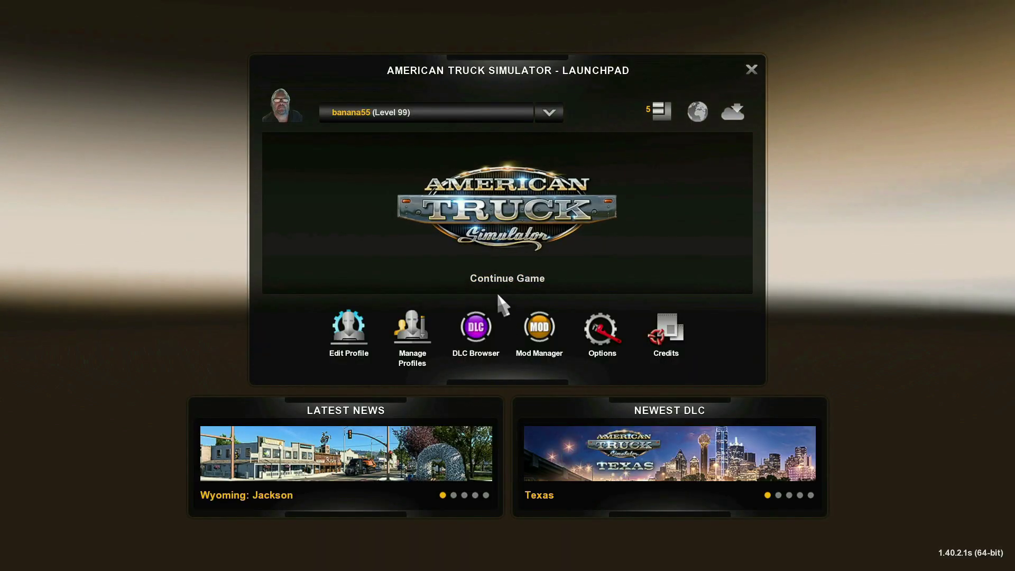
{"action": "left_click", "coordinate": [508, 279]}
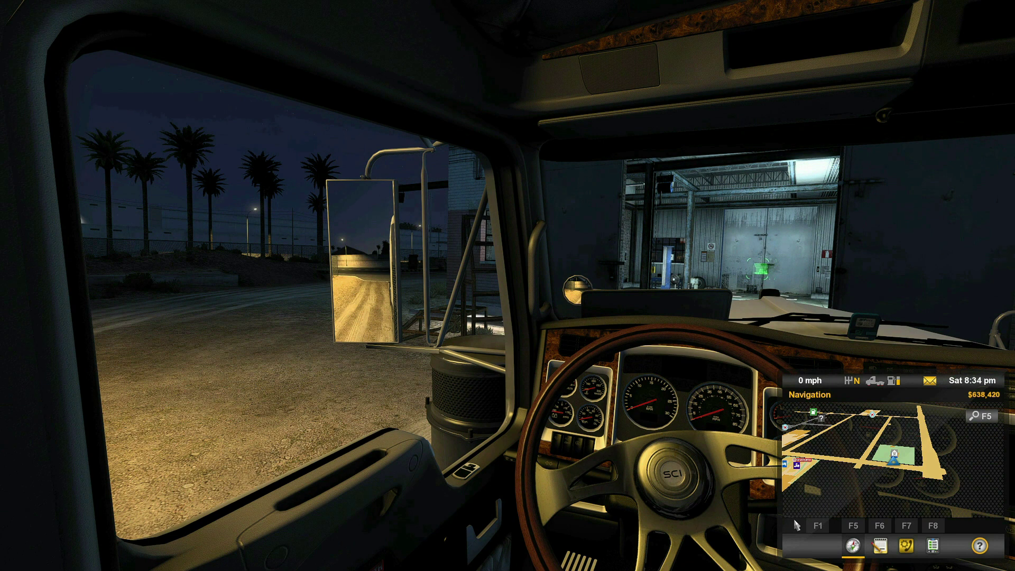
{"action": "key", "text": "e"}
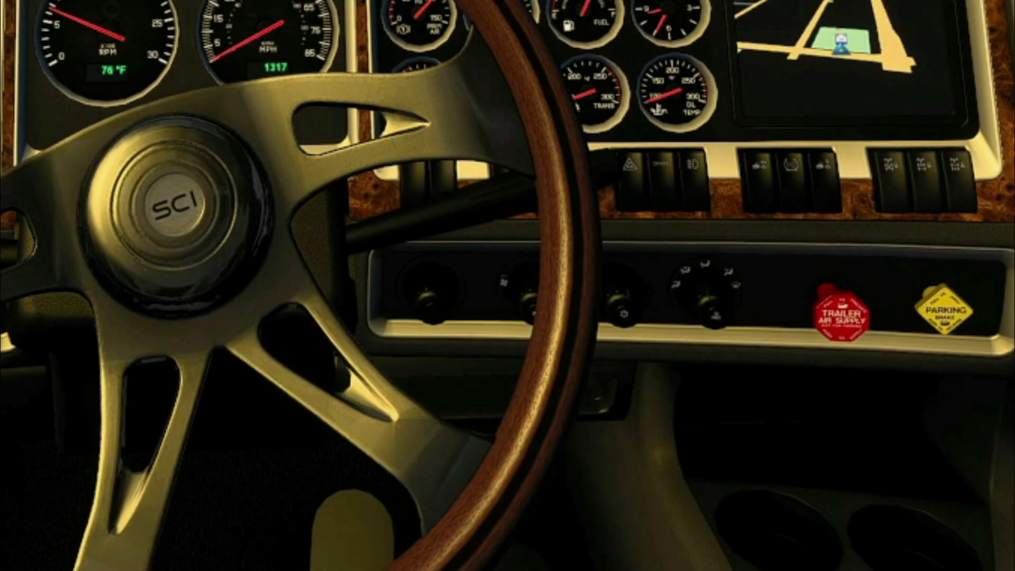
{"action": "key", "text": "space"}
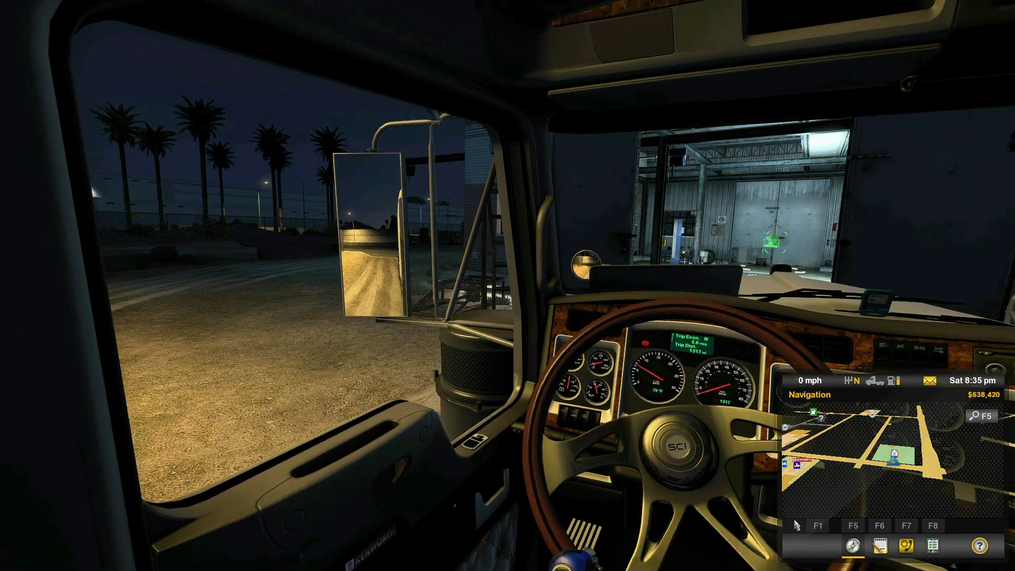
Test the blinker, interior camera, headlights, high beams and hazard lights, then switch to Stream Deck
{"action": "scroll", "coordinate": [508, 286], "scroll_direction": "up", "scroll_amount": 3}
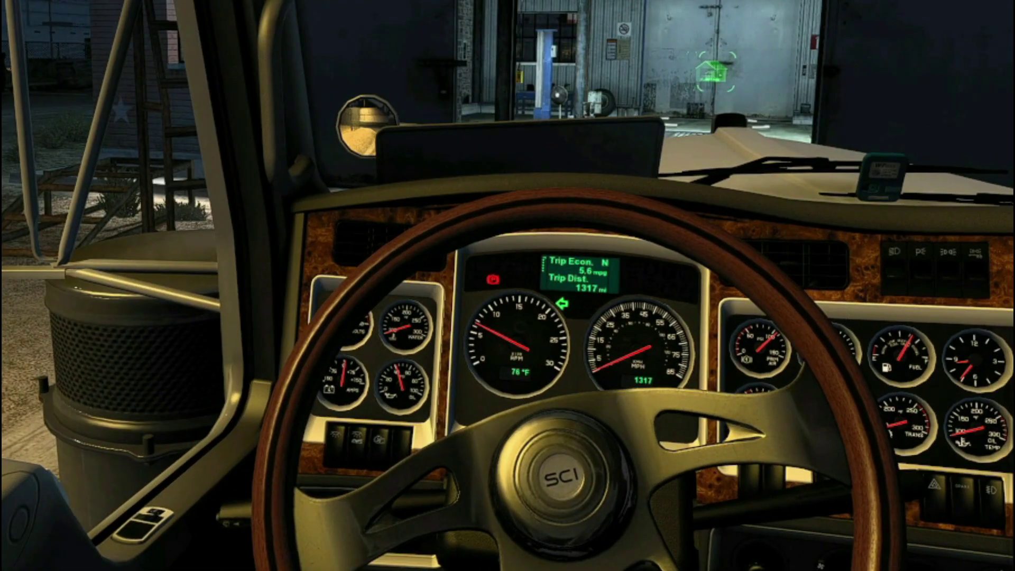
{"action": "key", "text": "bracketleft"}
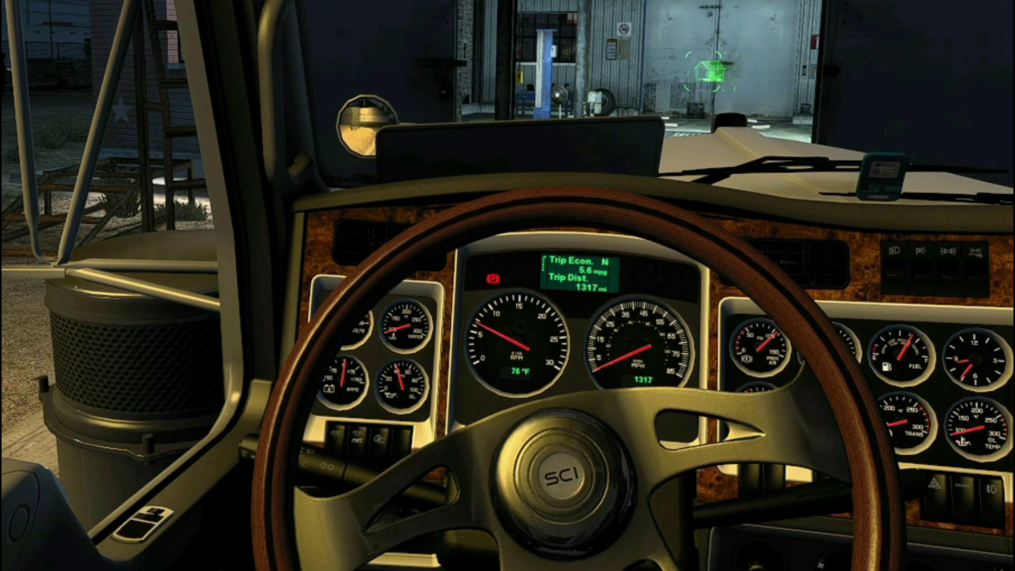
{"action": "key", "text": "1"}
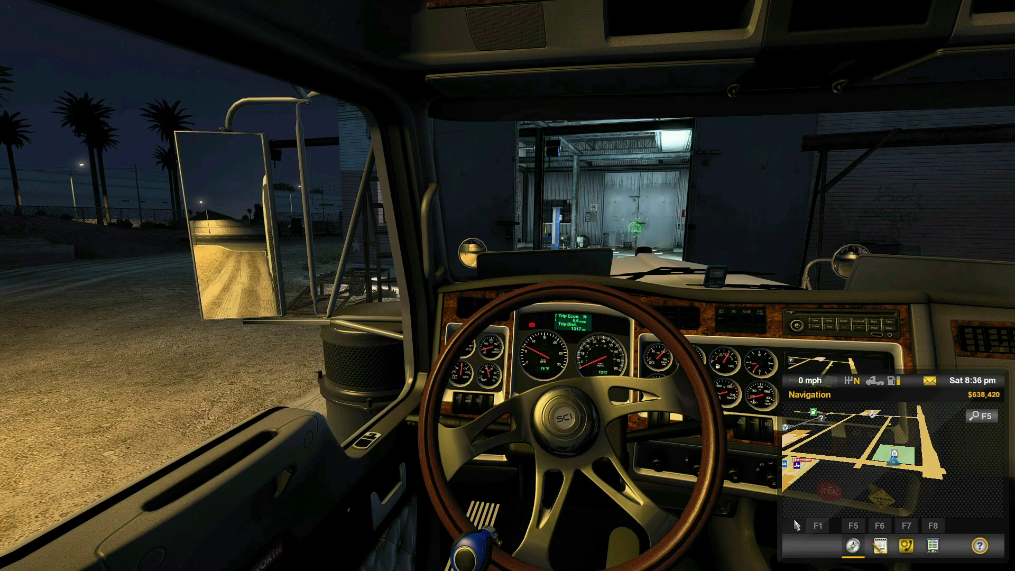
{"action": "key", "text": "l"}
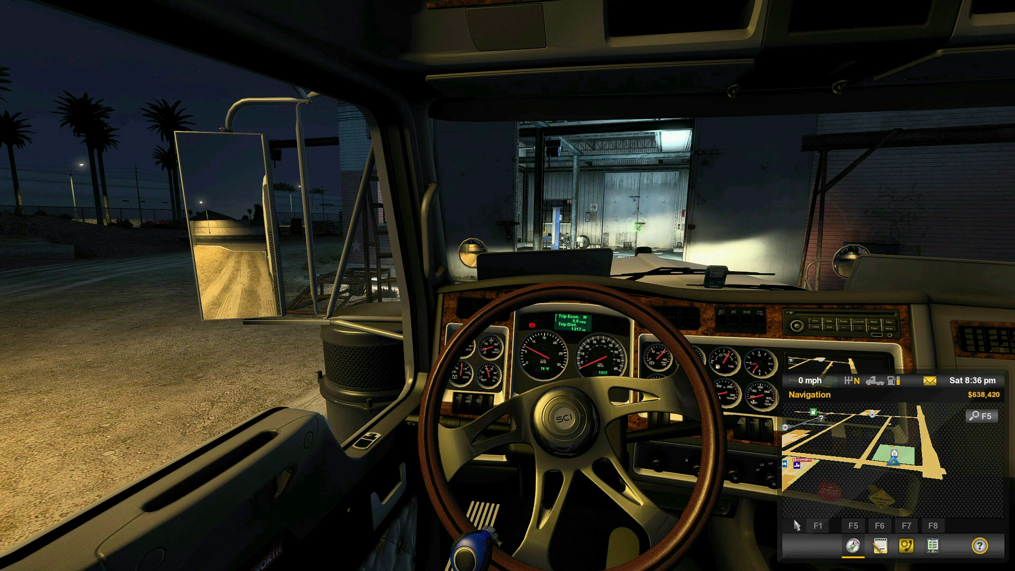
{"action": "key", "text": "k"}
{"action": "key", "text": "k"}
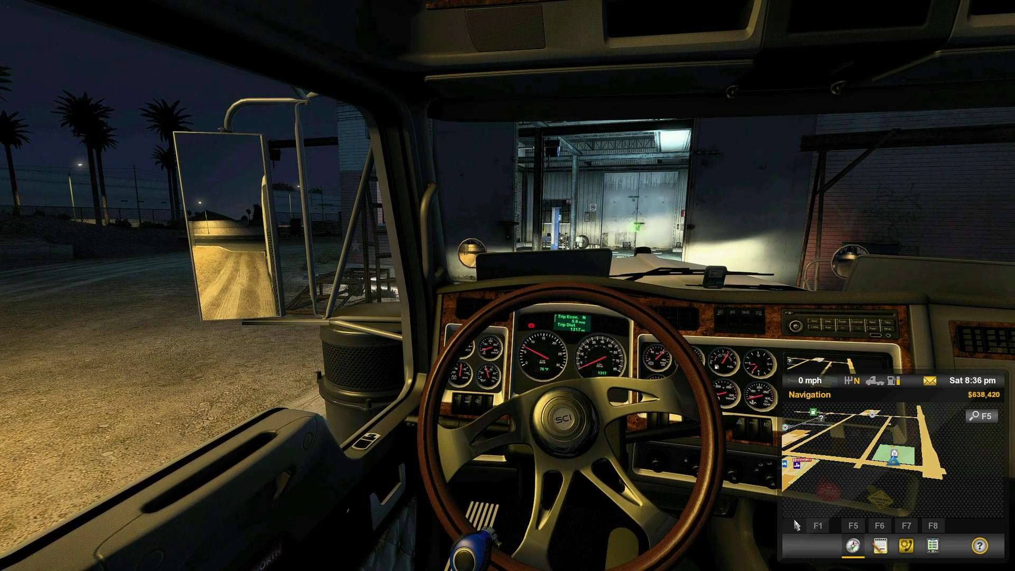
{"action": "mouse_move", "coordinate": [507, 285]}
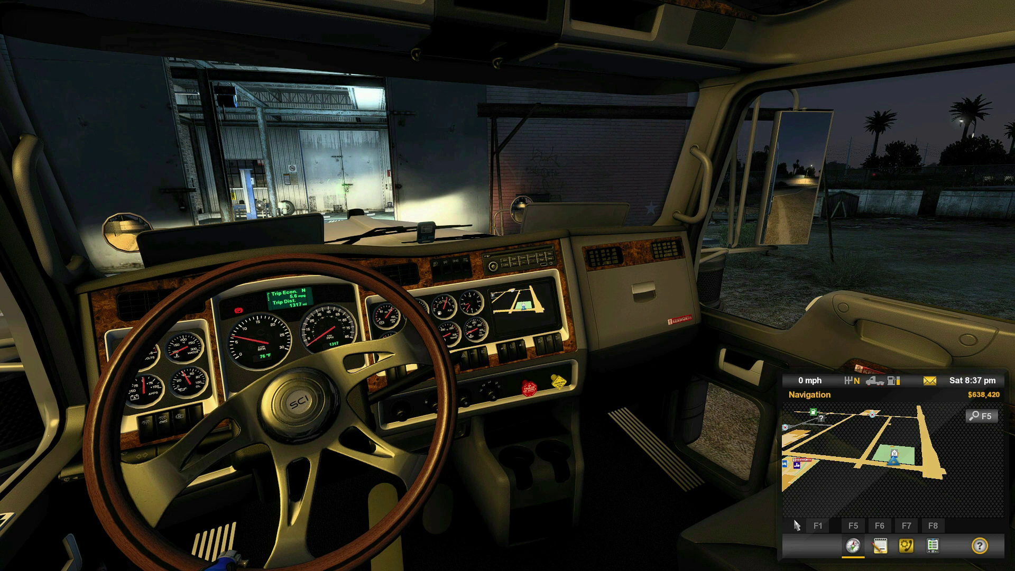
{"action": "key", "text": "f"}
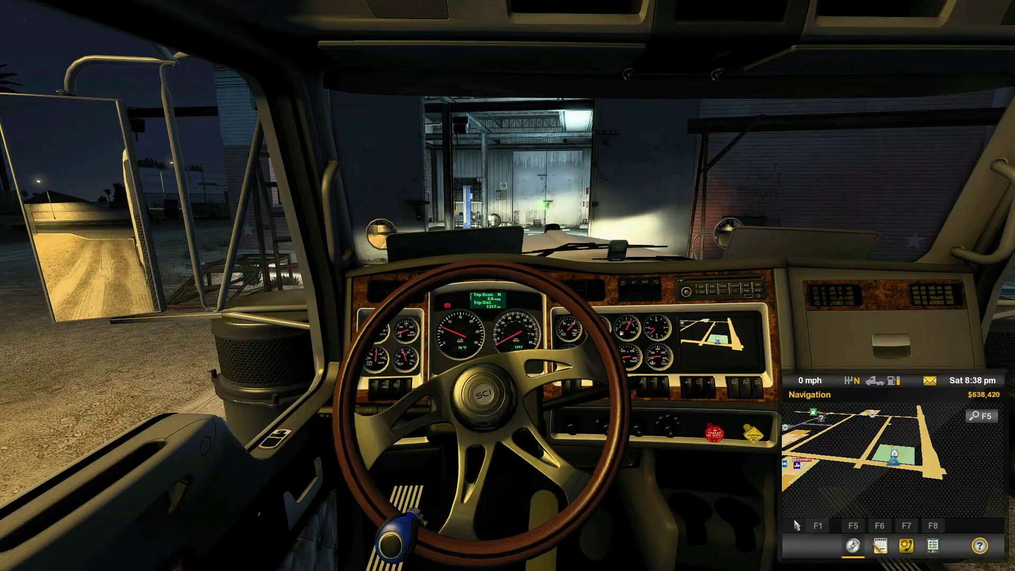
{"action": "key", "text": "alt+Tab"}
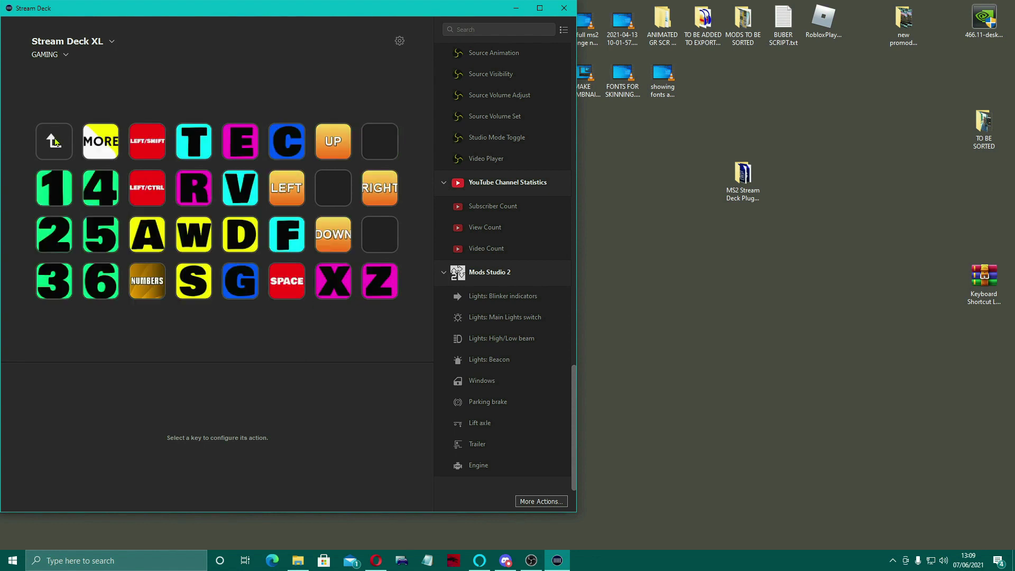
Open the Stream Deck profiles list on mods.studio and scroll down to the Installation section
{"action": "left_click", "coordinate": [68, 57]}
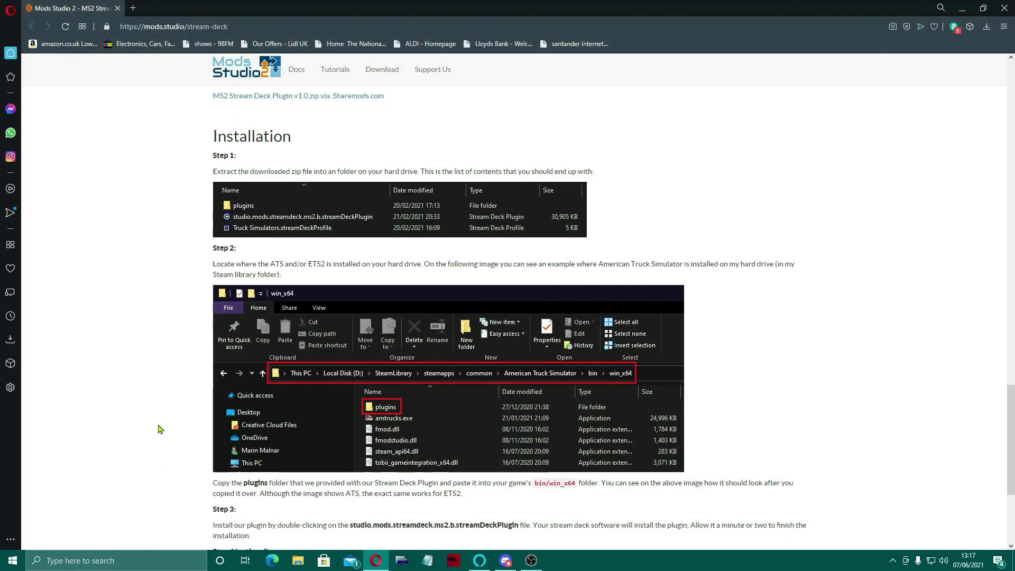
{"action": "scroll", "coordinate": [162, 427], "scroll_direction": "down", "scroll_amount": 4}
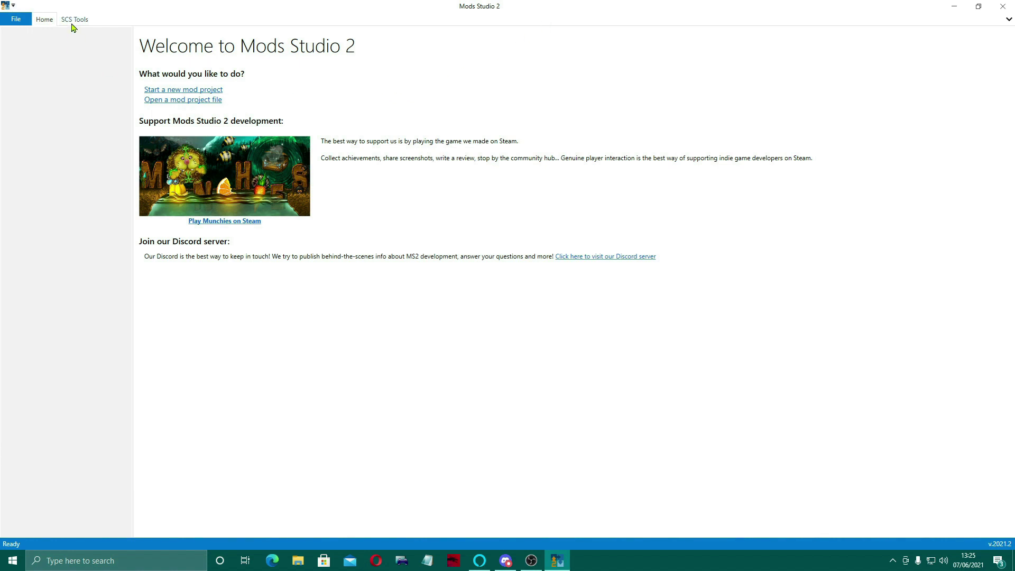
{"action": "left_click", "coordinate": [74, 20]}
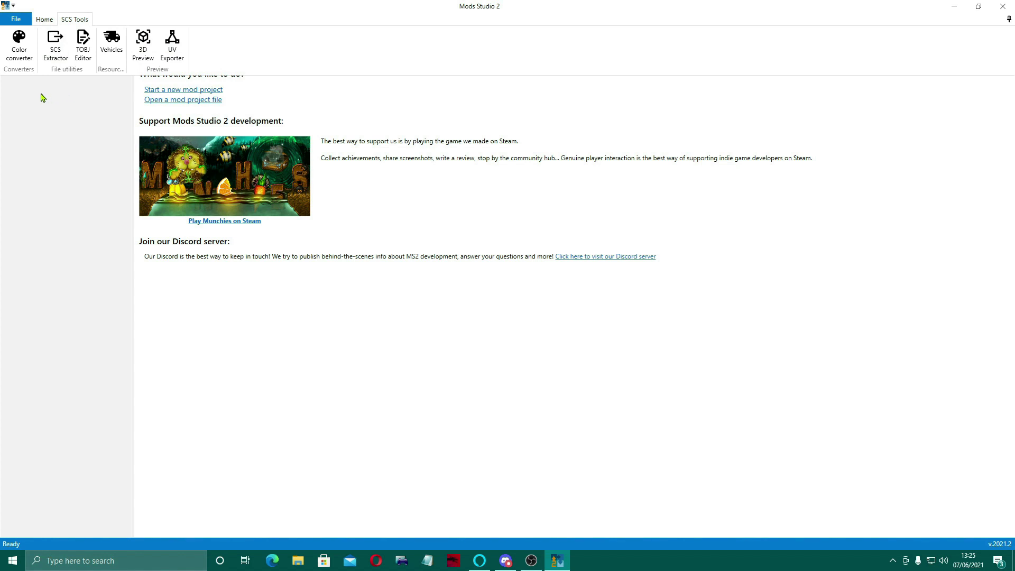
{"action": "left_click", "coordinate": [25, 46]}
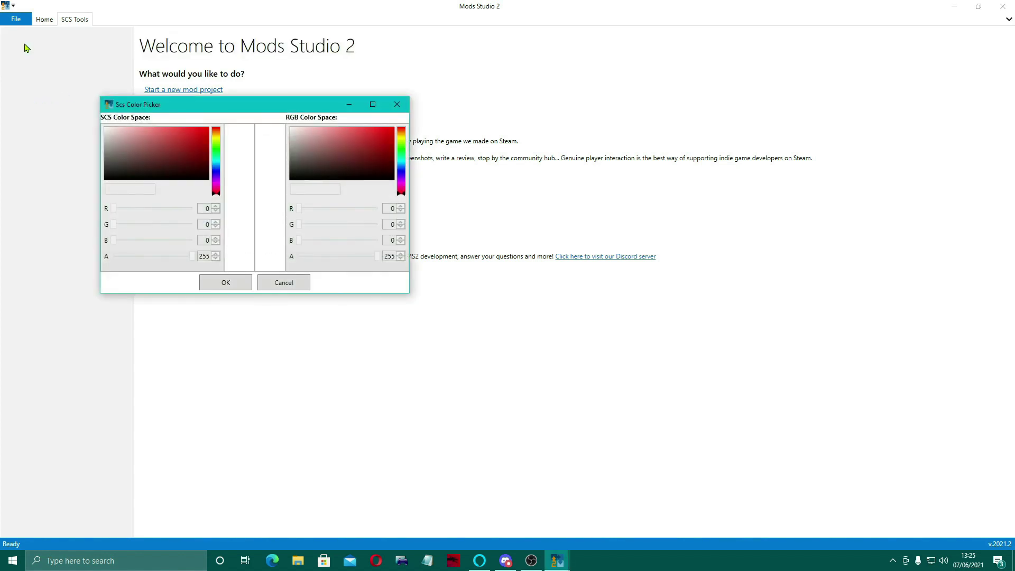
{"action": "left_click", "coordinate": [207, 130]}
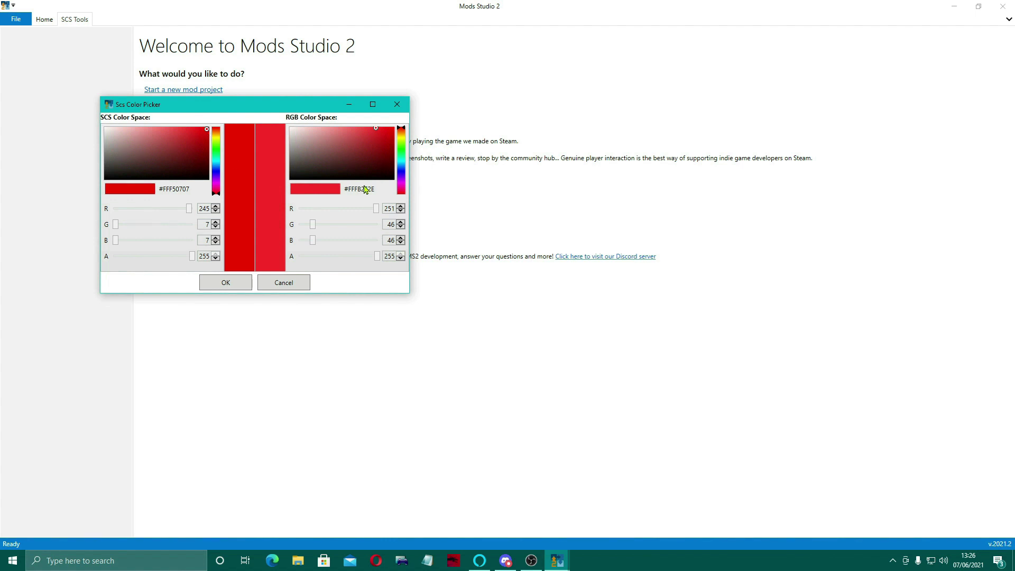
Dismiss the colour picker, show the Home tools and open the Add Template gallery
{"action": "left_click", "coordinate": [295, 284]}
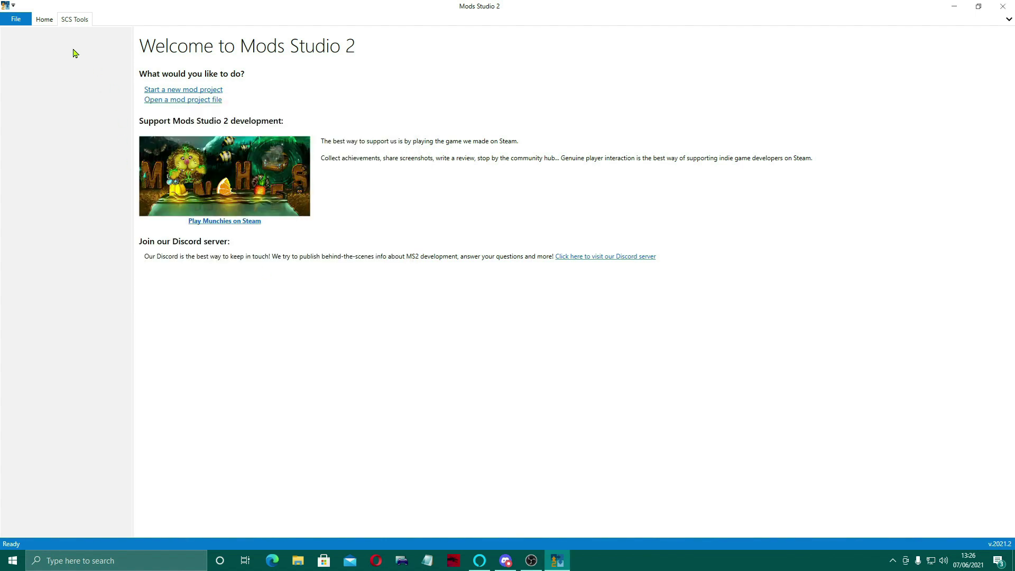
{"action": "left_click", "coordinate": [47, 23]}
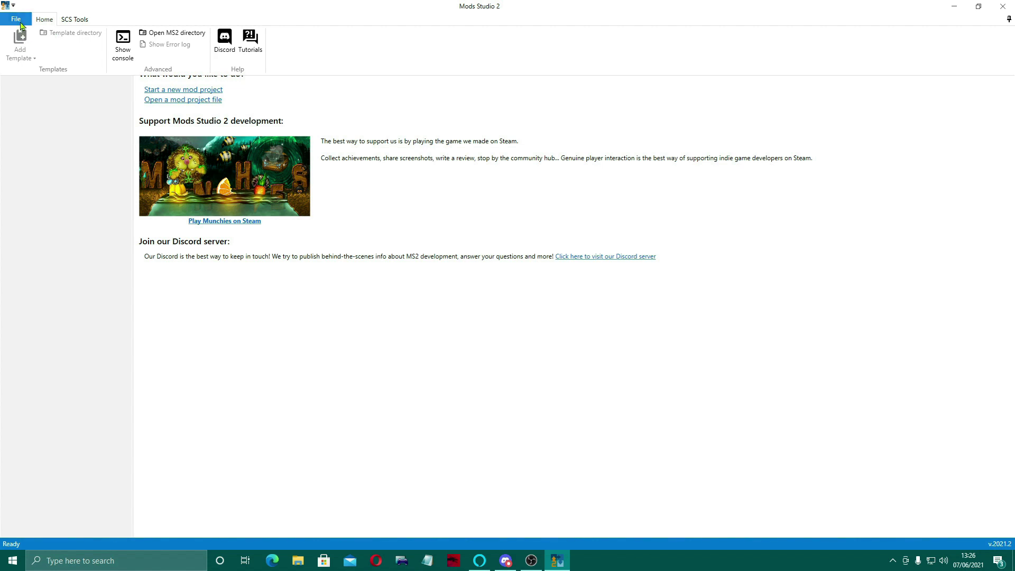
{"action": "left_click", "coordinate": [45, 21]}
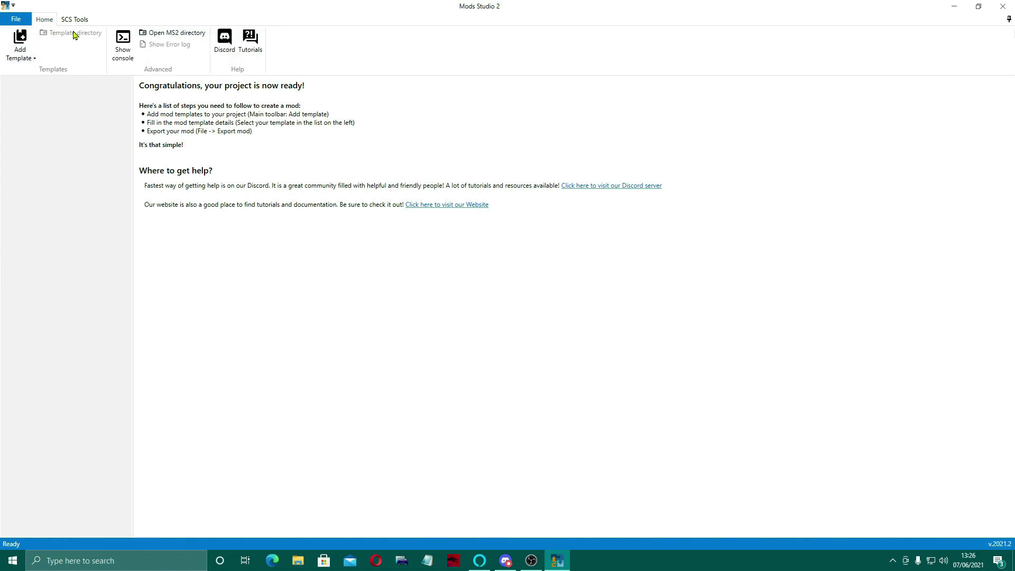
{"action": "left_click", "coordinate": [20, 49]}
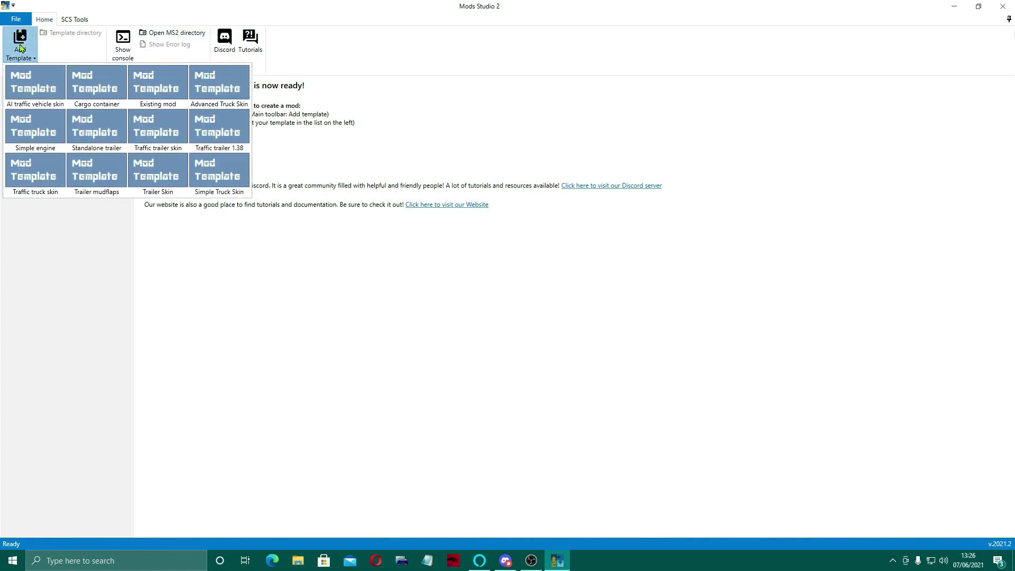